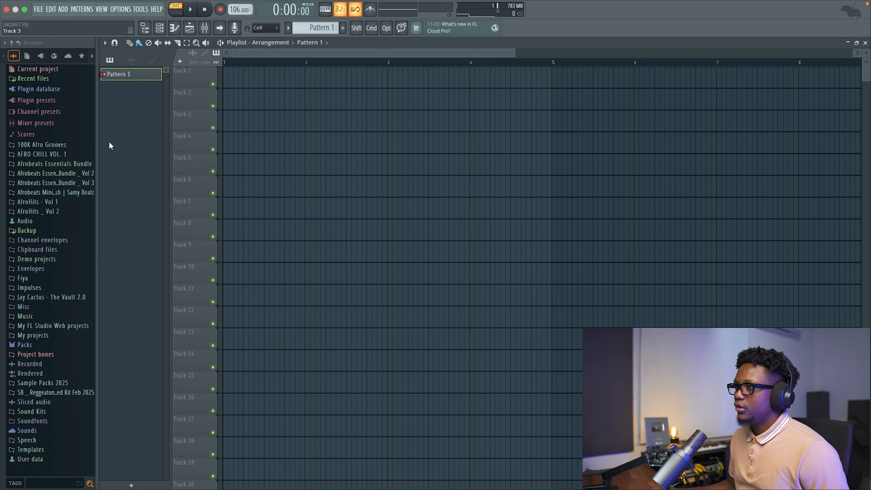
Load SB _ Kick 4 from the 100K Afro Grooves folder into the Sampler channel and fill each 4 steps.
left_click(158, 28)
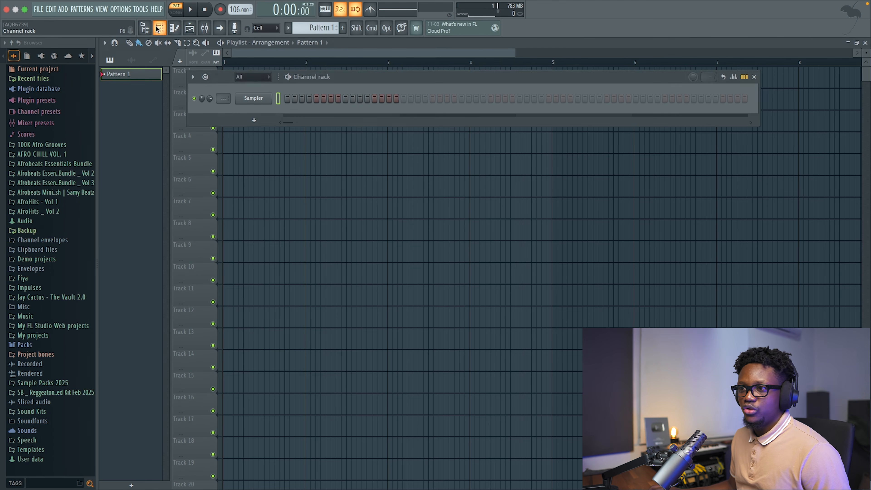
left_click(43, 144)
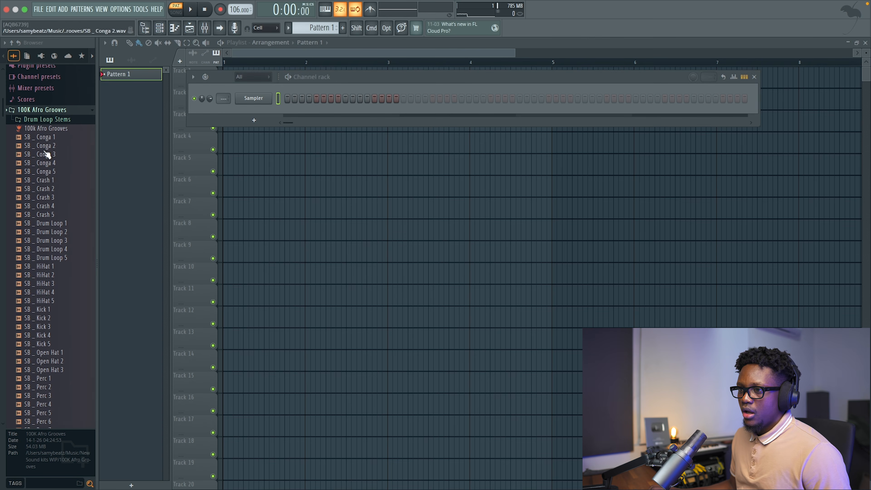
scroll(56, 225, "down", 10)
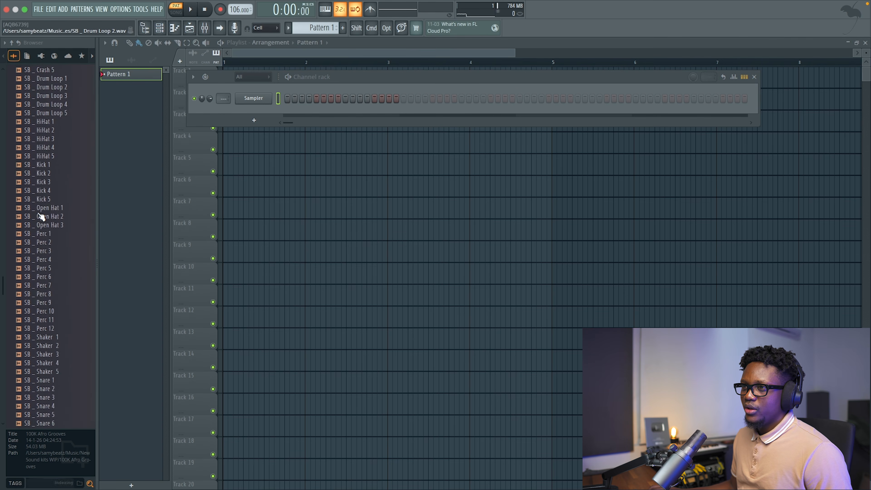
scroll(50, 98, "up", 5)
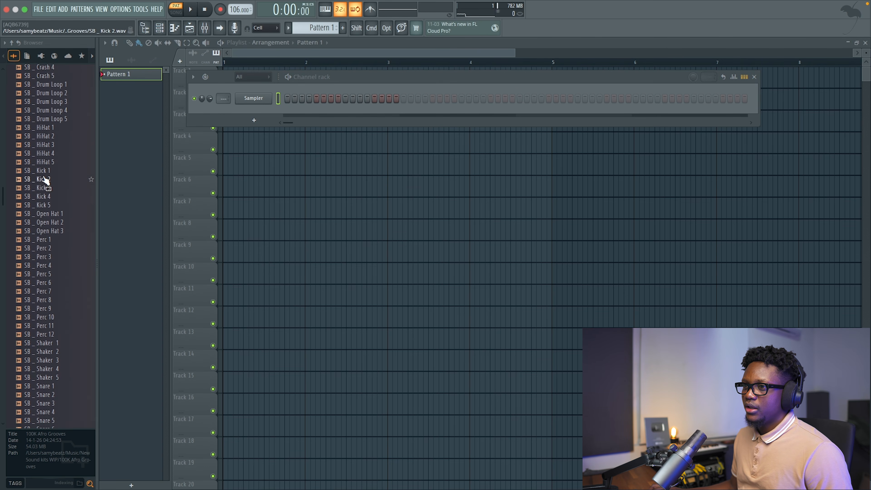
left_click(48, 189)
left_click(48, 197)
left_click_drag(254, 106, 259, 103)
right_click(269, 98)
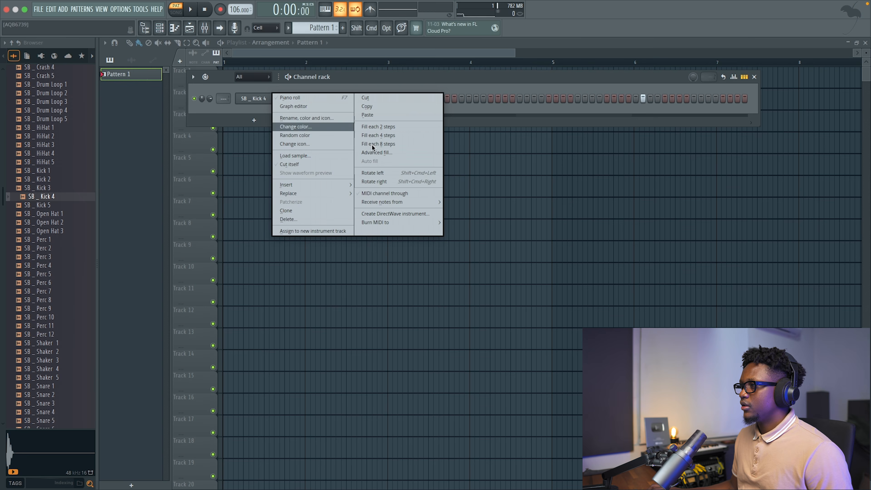
left_click(380, 139)
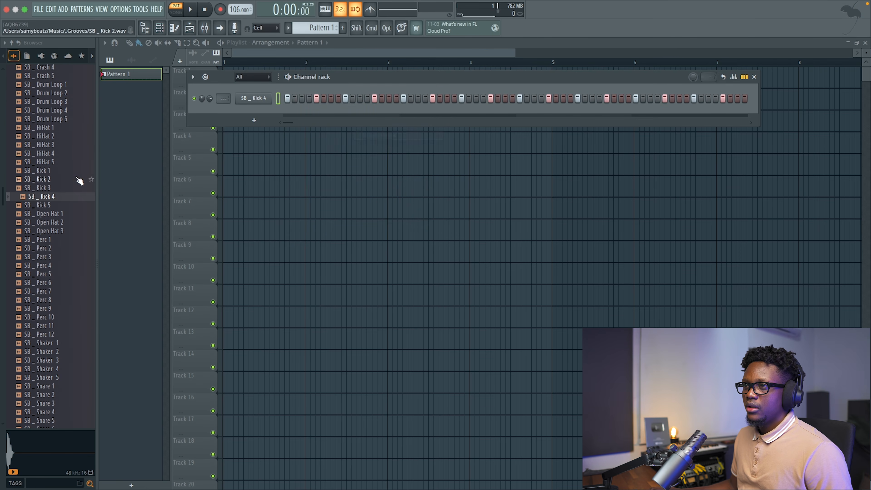
Add SB _ Conga 1 from 100K Afro Grooves and Perc _ TBO2 from the Afrobeats Mini Stash's Afro Perc folder as new channels.
scroll(59, 137, "up", 10)
left_click_drag(58, 155, 253, 118)
scroll(27, 154, "down", 15)
scroll(28, 154, "up", 4)
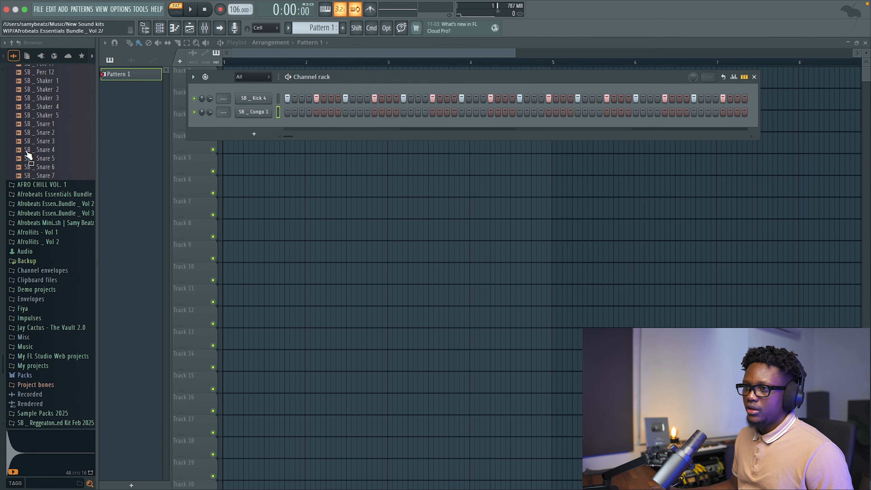
left_click(45, 225)
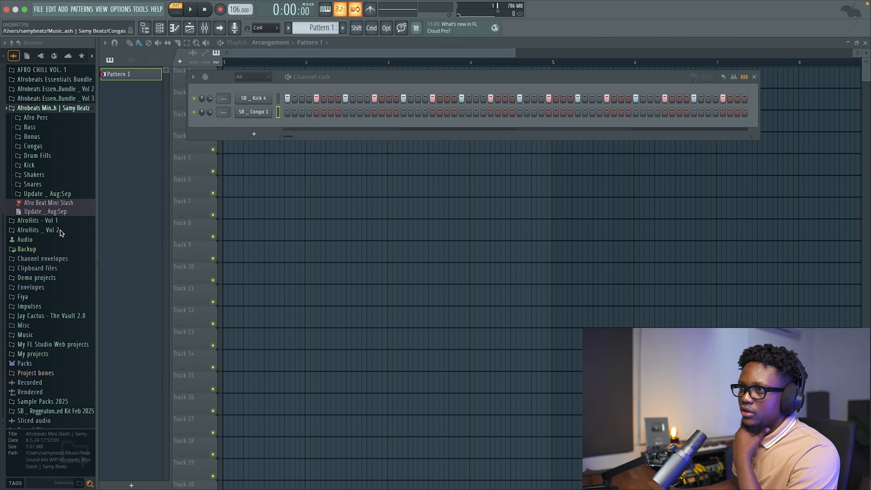
left_click(61, 192)
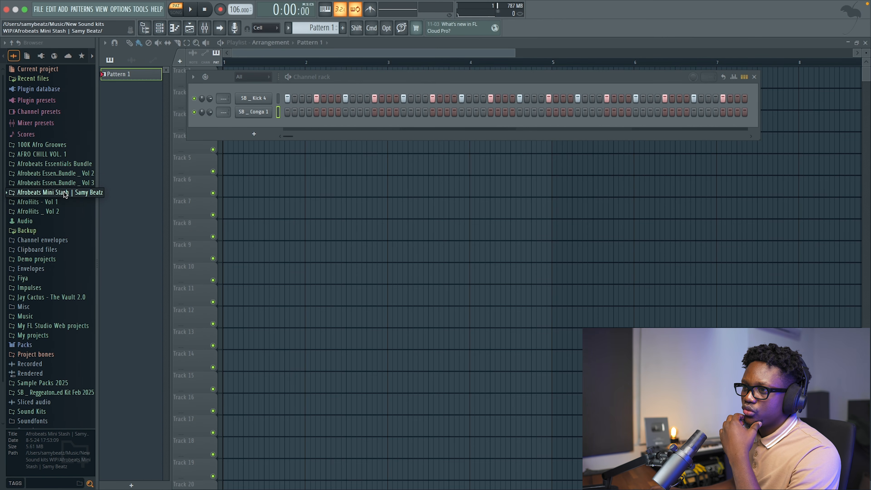
left_click(65, 193)
left_click(52, 202)
scroll(55, 178, "down", 8)
left_click(58, 164)
left_click(52, 174)
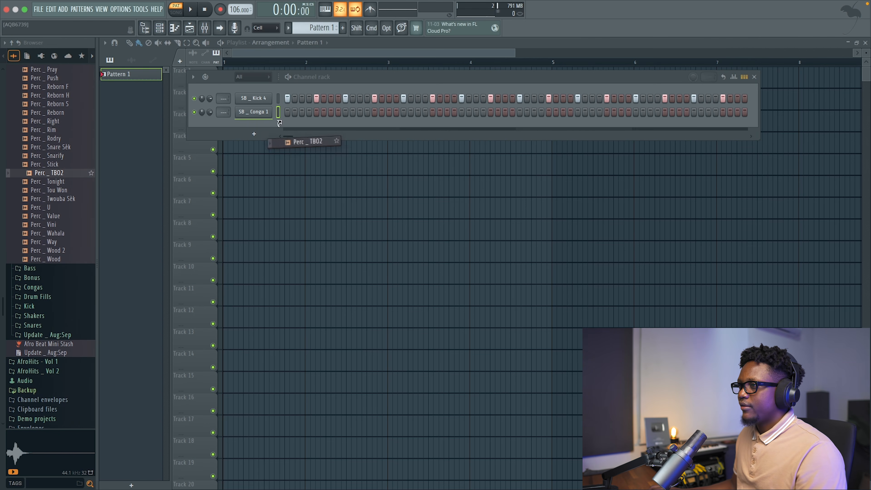
left_click_drag(280, 123, 224, 135)
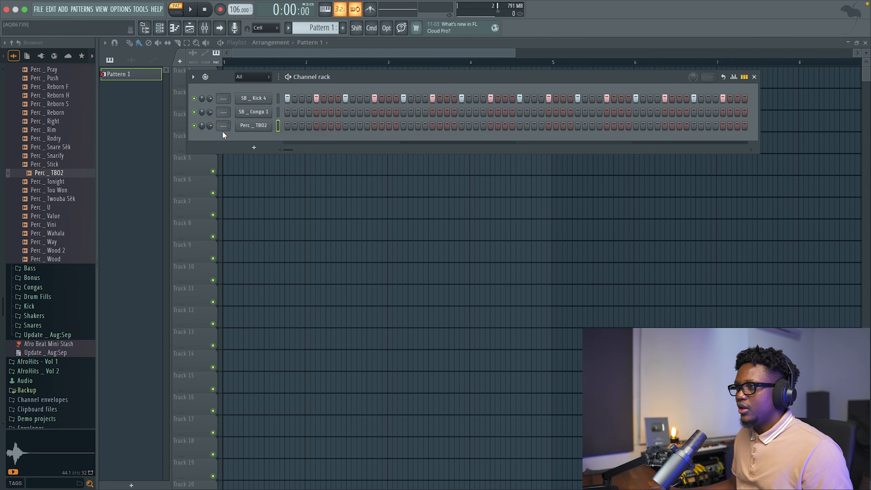
Program Perc _ TBO2 hits on steps 1, 4 and 7 of every eight steps across all four bars of Pattern 1.
left_click(331, 126)
key("space")
right_click(267, 125)
left_click(301, 126)
key("space")
key("space")
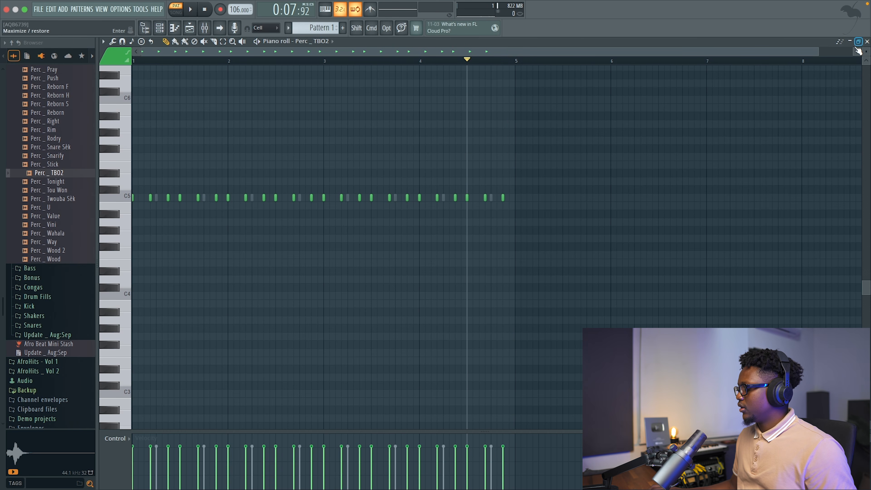
left_click(866, 41)
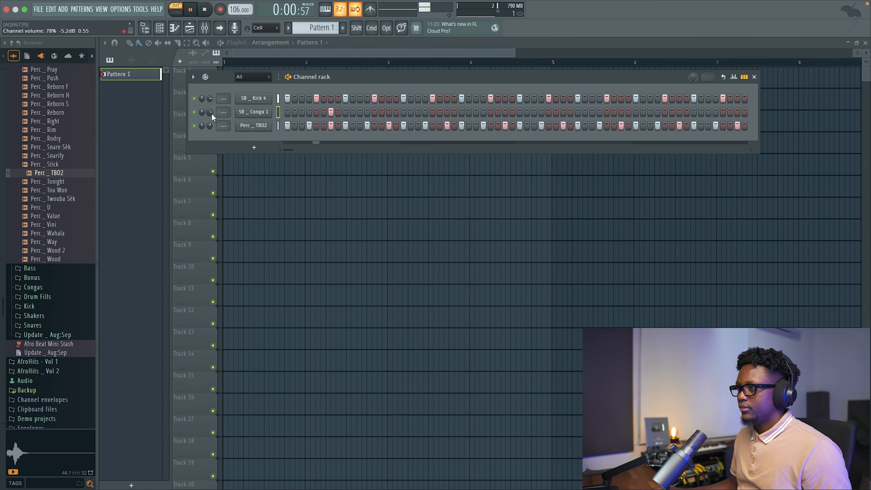
Place SB _ Conga 1 hits on step 7 of each of the four bars.
left_click(446, 112)
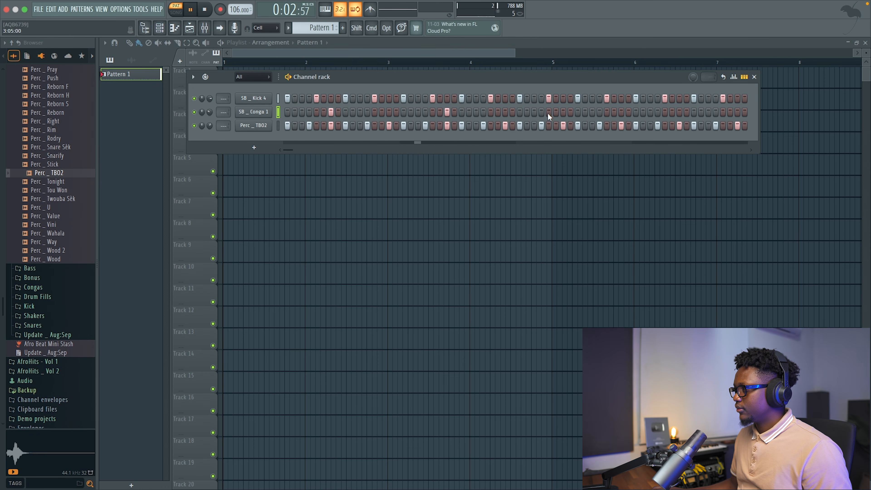
left_click(563, 111)
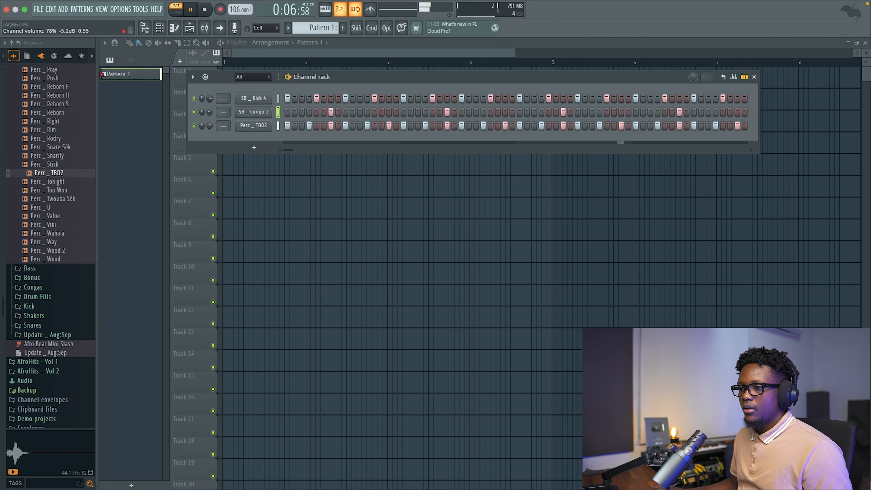
Add Perc _ Floup from the Afro Perc folder as a new channel and stop playback.
scroll(26, 159, "up", 20)
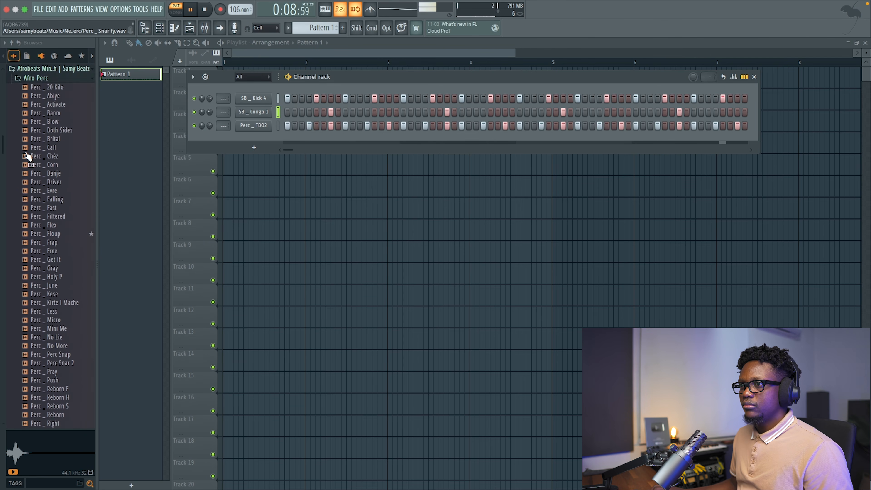
scroll(34, 171, "down", 3)
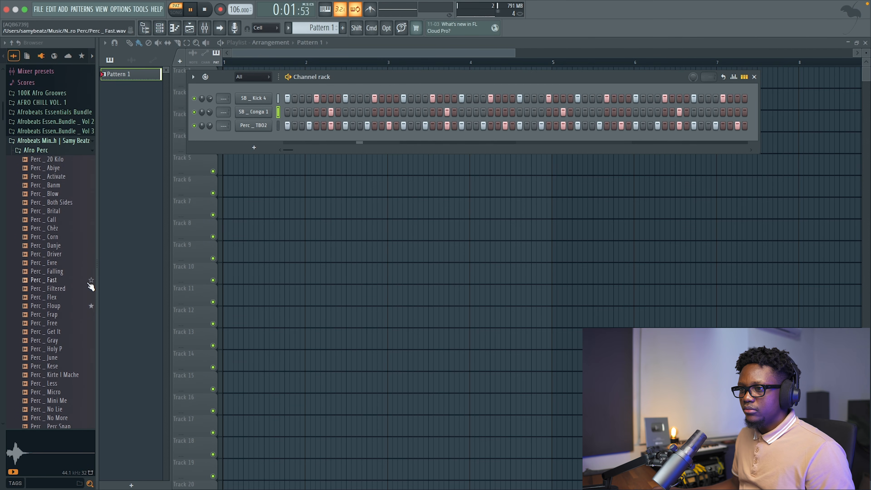
left_click_drag(69, 305, 254, 144)
key("space")
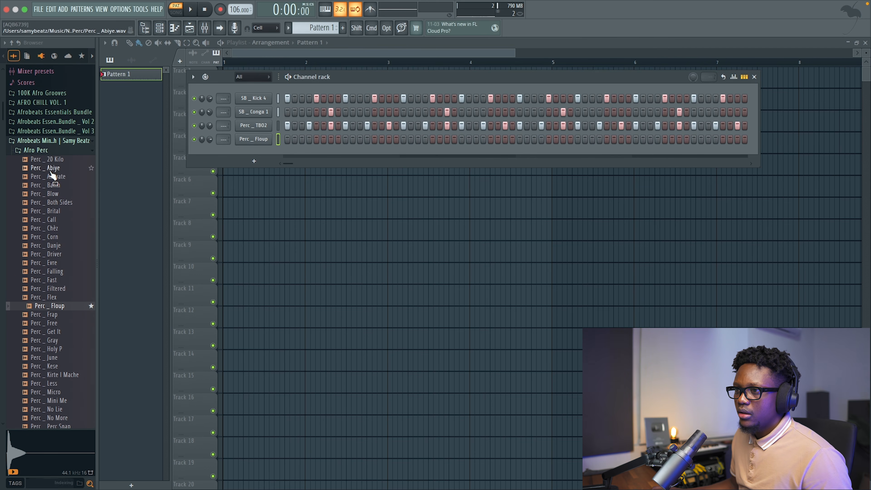
Place the Perc _ Blow sample on Track 6 of the playlist and Pattern 1 at the start of Track 1.
left_click(53, 194)
left_click_drag(76, 196, 403, 196)
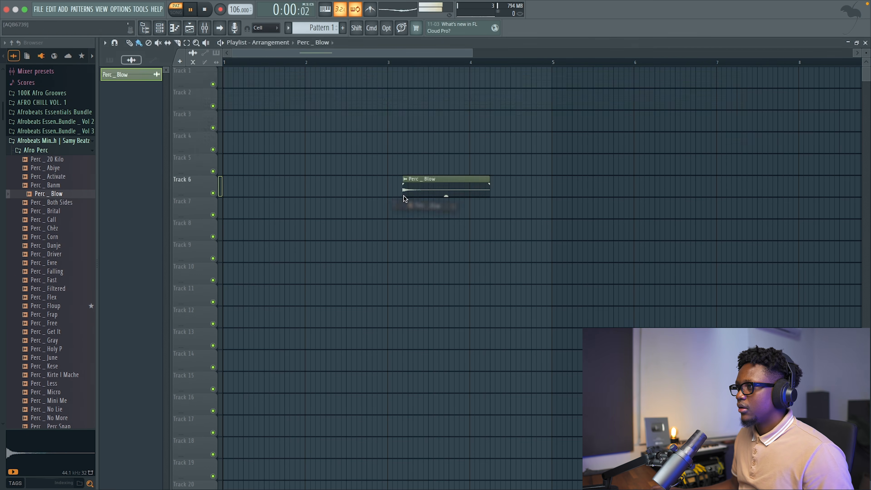
left_click(322, 29)
left_click_drag(318, 97, 190, 47)
key("space")
Move the Perc _ Blow clip to Track 4 in bar 4, trim it to the end of that bar, and audition it.
left_click_drag(467, 181, 527, 139)
left_click(472, 63)
left_click_drag(586, 135, 551, 136)
double_click(524, 141)
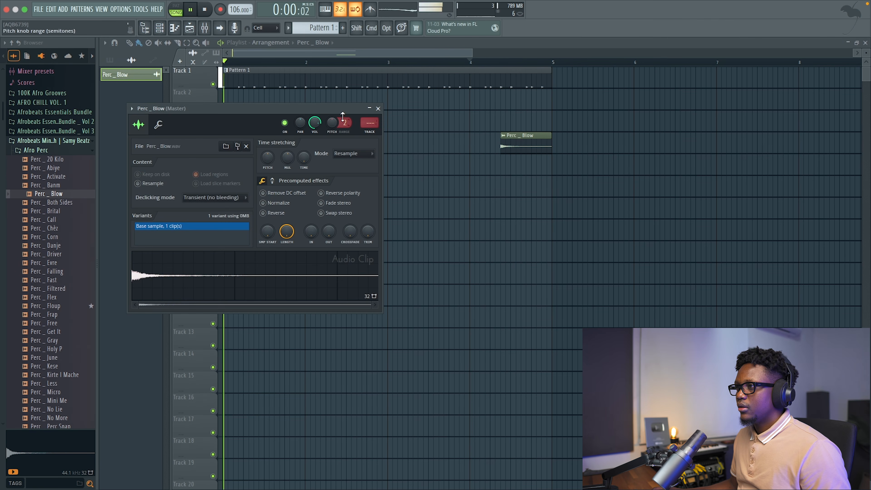
left_click(377, 109)
key("space")
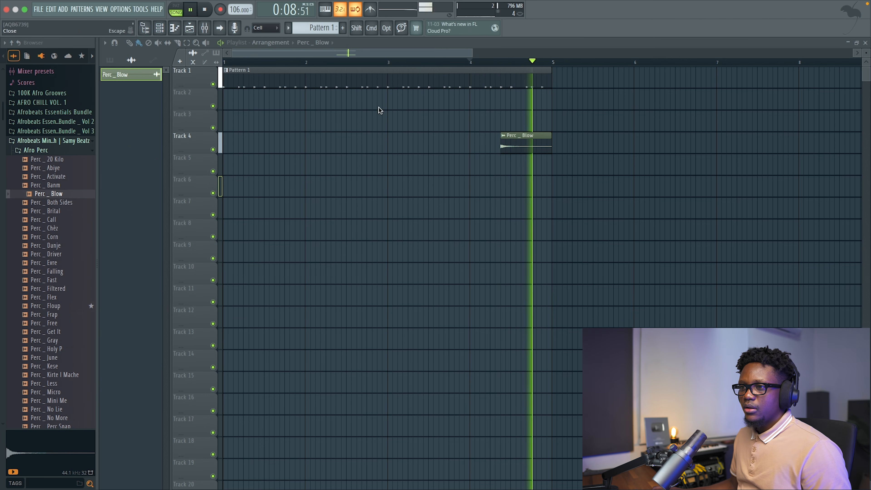
Add Tom _ Boom from the Afrobeats folder of Afrobeats Essentials Bundle _ Vol 3 as a new channel.
scroll(18, 194, "down", 15)
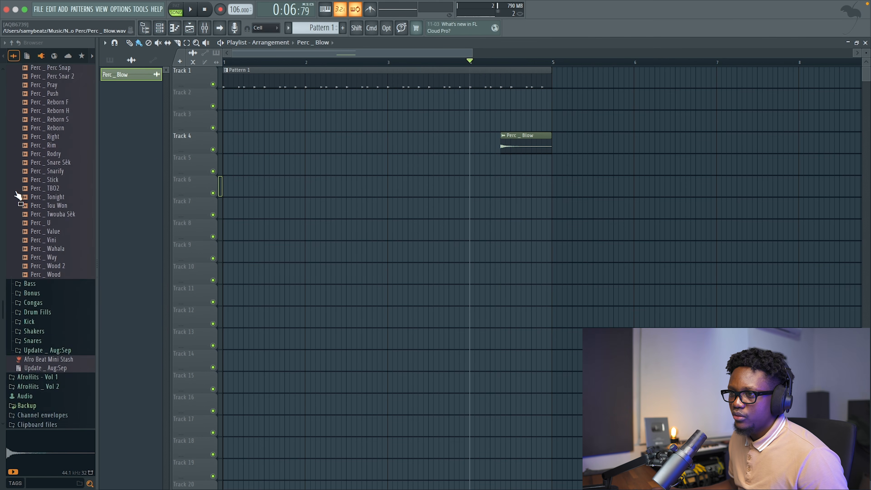
scroll(18, 195, "up", 20)
left_click(67, 189)
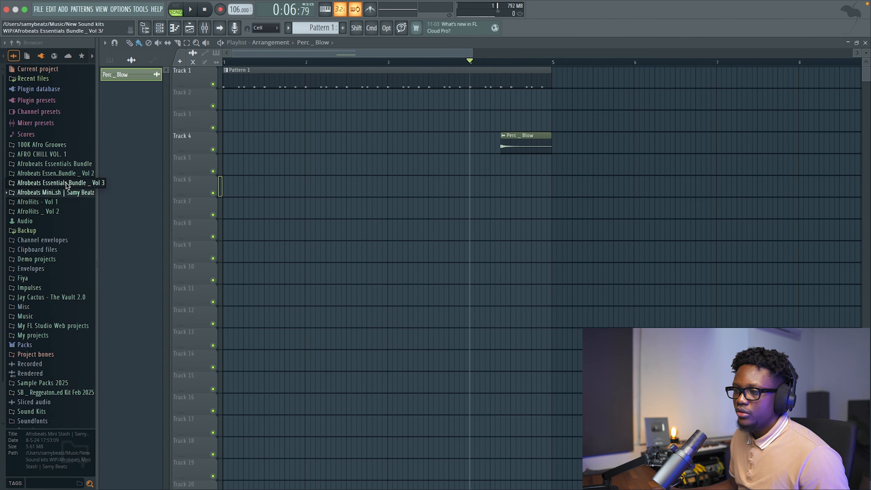
left_click(67, 184)
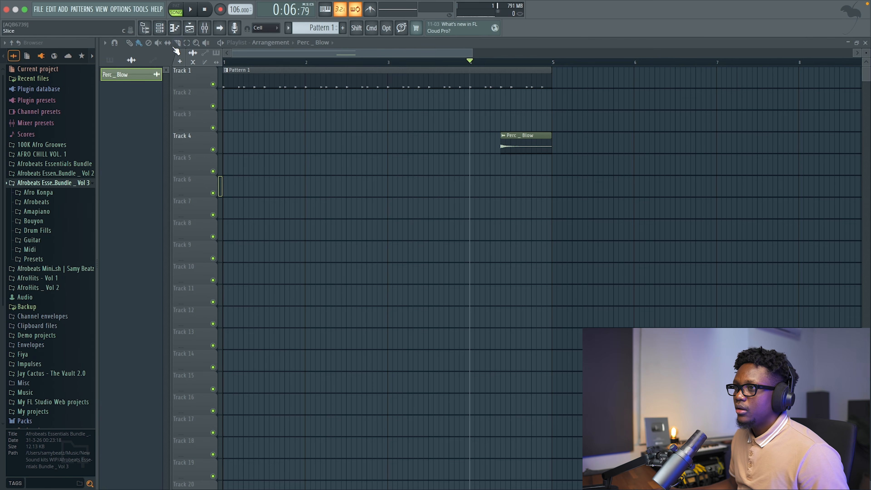
left_click(159, 28)
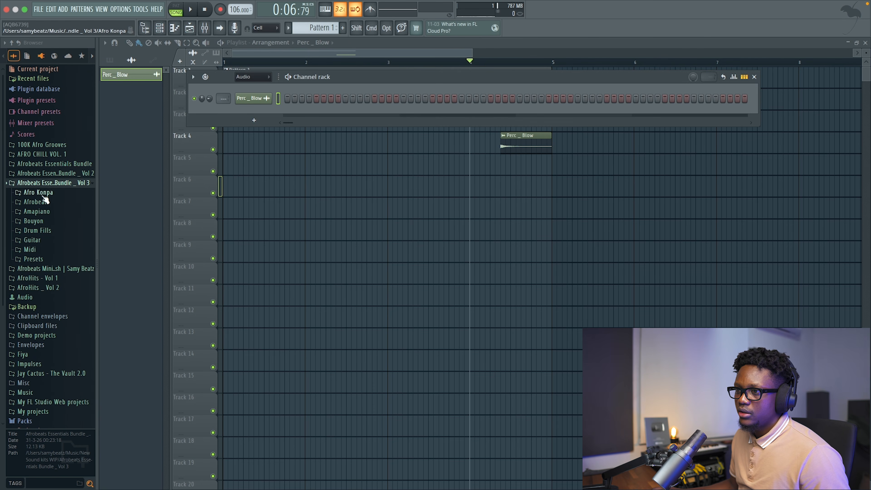
left_click(36, 201)
left_click(45, 246)
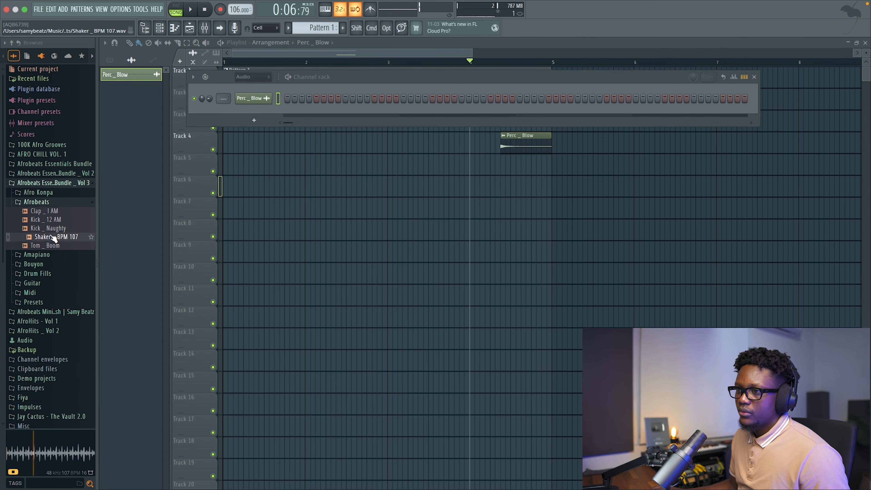
left_click_drag(51, 246, 250, 117)
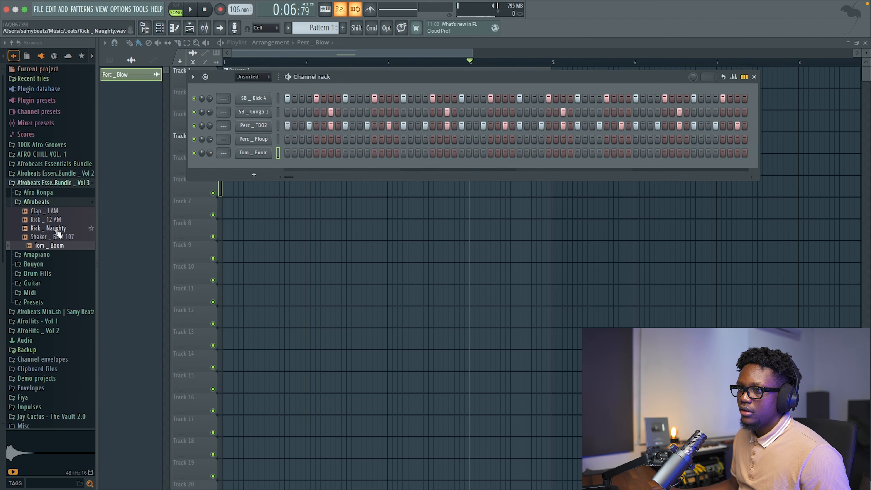
Place the Shaker _ BPM 107 loop at the start of Track 2 and lower its channel volume to about 11%.
left_click(51, 237)
left_click_drag(51, 237, 259, 92)
left_click(77, 182)
double_click(259, 92)
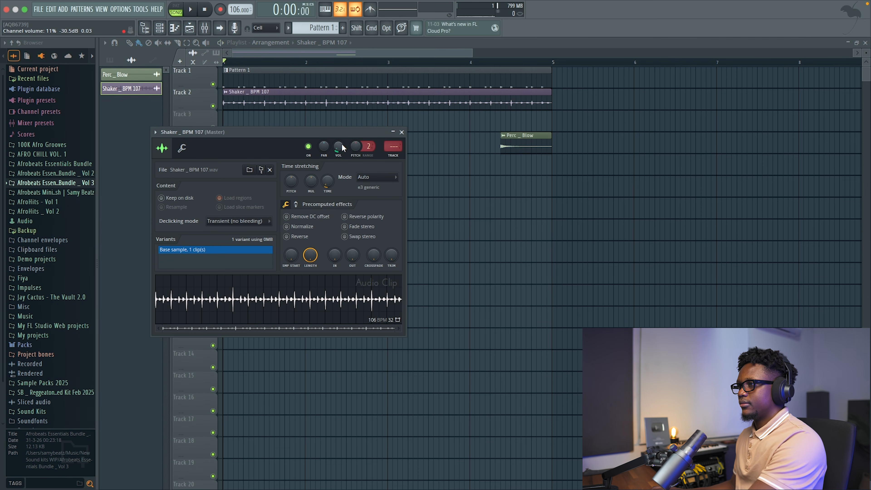
key("space")
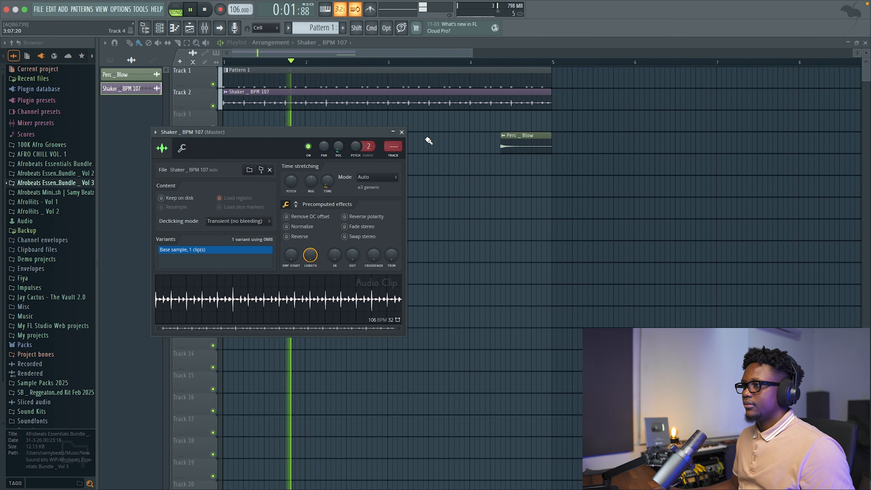
key("space")
Show all channels in the channel rack and place a Tom _ Boom hit on step 15.
key("F6")
left_click(266, 77)
left_click(252, 86)
key("space")
key("space")
left_click(388, 167)
Try an extra SB _ Kick 4 hit on step 14, remove it, and place one on step 18 instead.
left_click(381, 100)
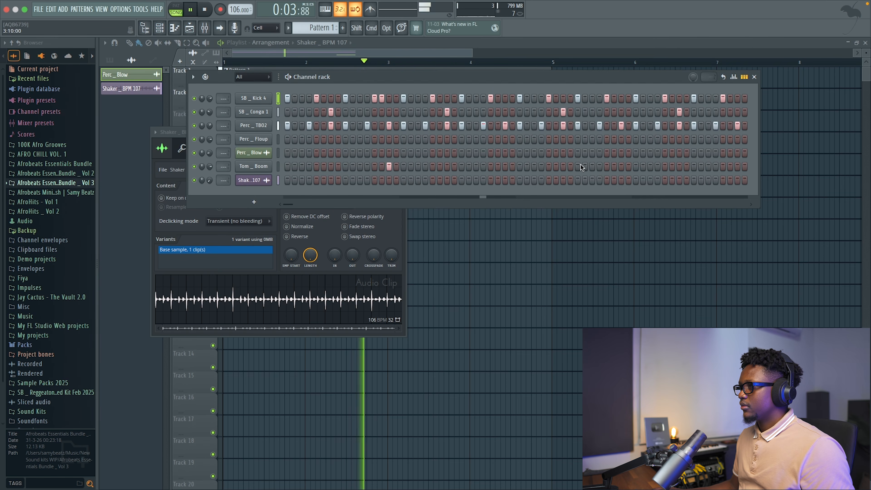
left_click(382, 99)
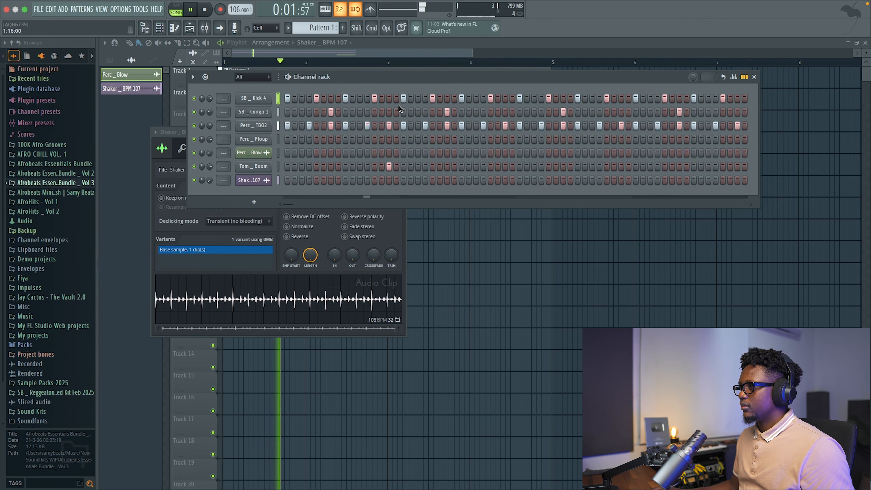
left_click(411, 100)
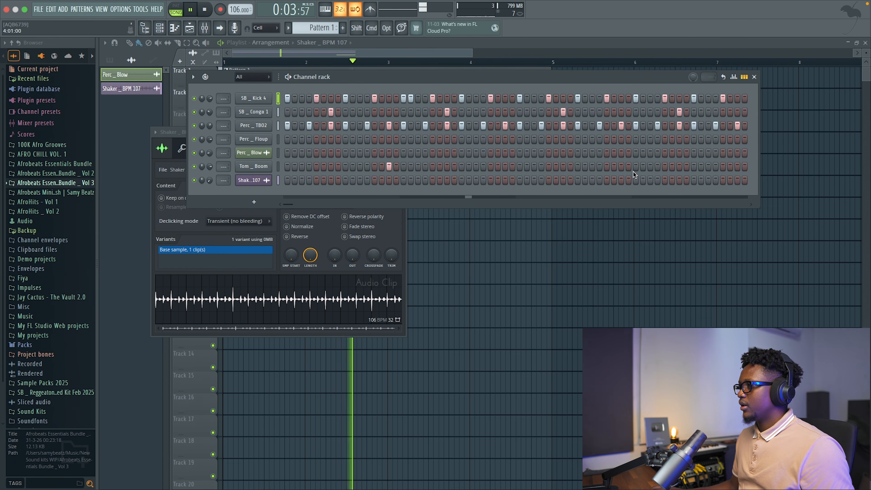
Add hits on step 47 of Tom _ Boom, steps 50 to 52 of SB _ Kick 4, and step 63 of the shaker channel.
left_click(621, 166)
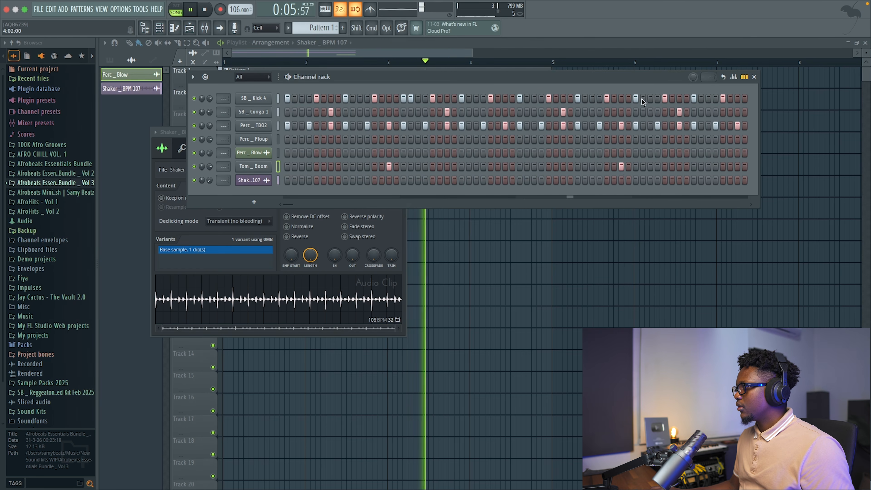
left_click_drag(649, 99, 658, 99)
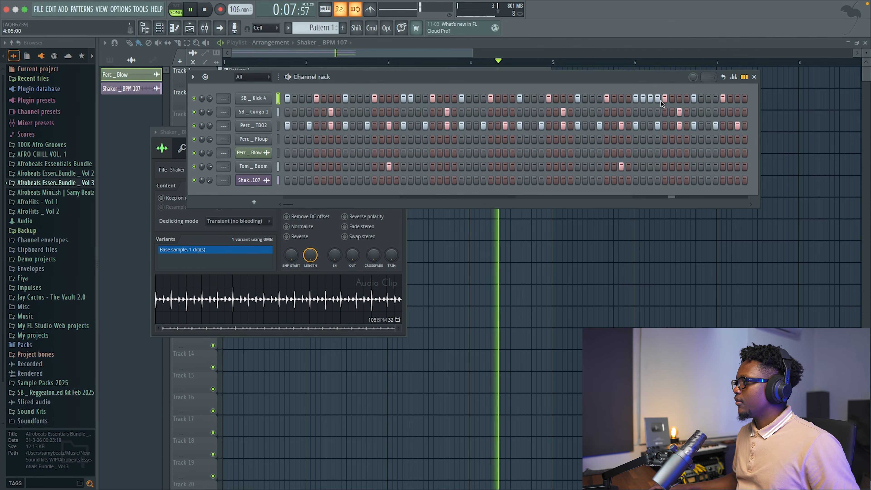
left_click(736, 180)
key("space")
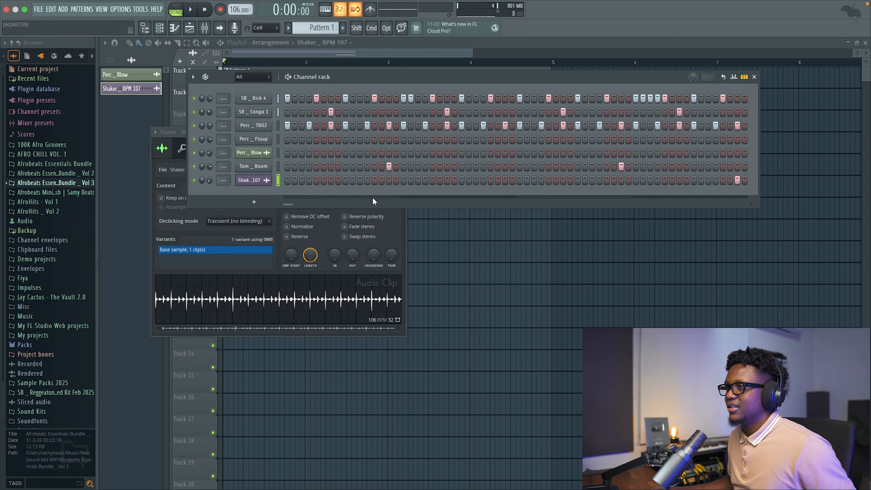
Move the step 63 hit from the shaker channel to the Perc _ Floup channel.
left_click(737, 180)
left_click(737, 139)
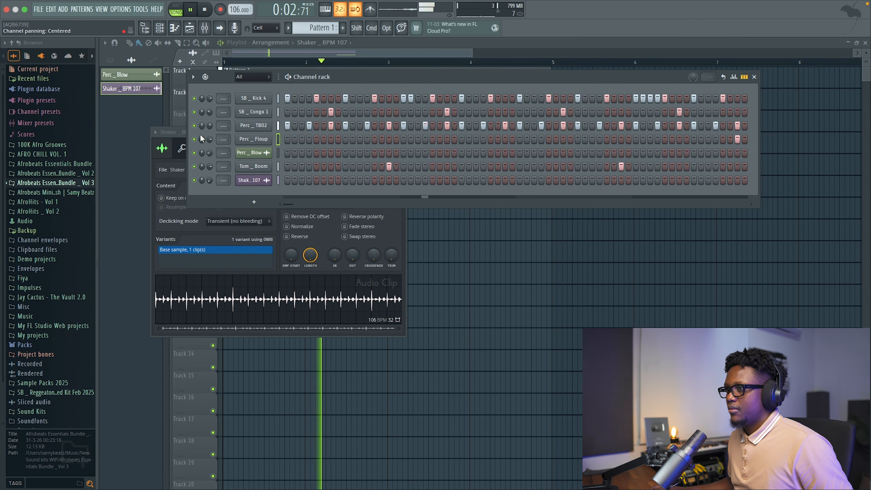
scroll(209, 139, "down", 3)
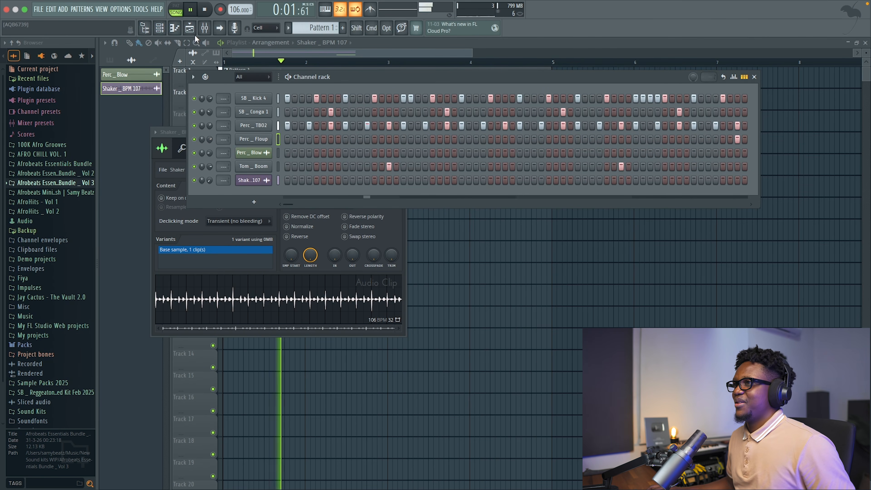
Load Cradle The God Particle with its default preset into effect slot 4 of the Master mixer track.
left_click(204, 28)
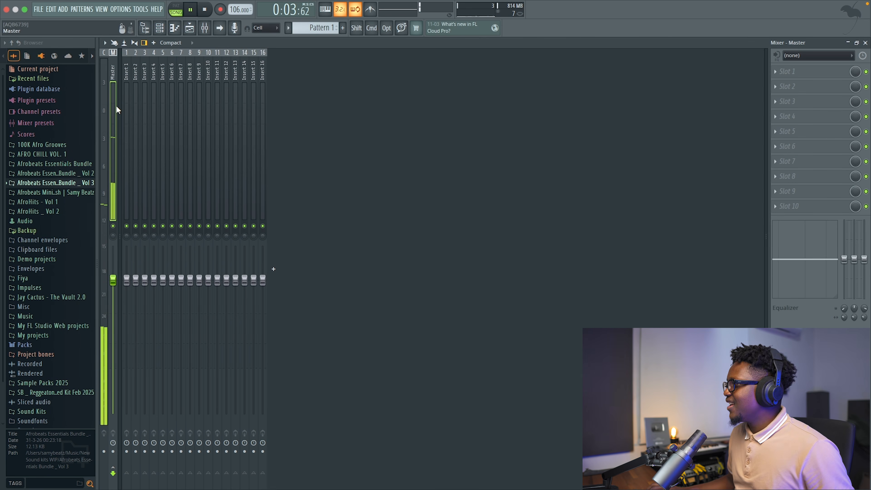
left_click(781, 117)
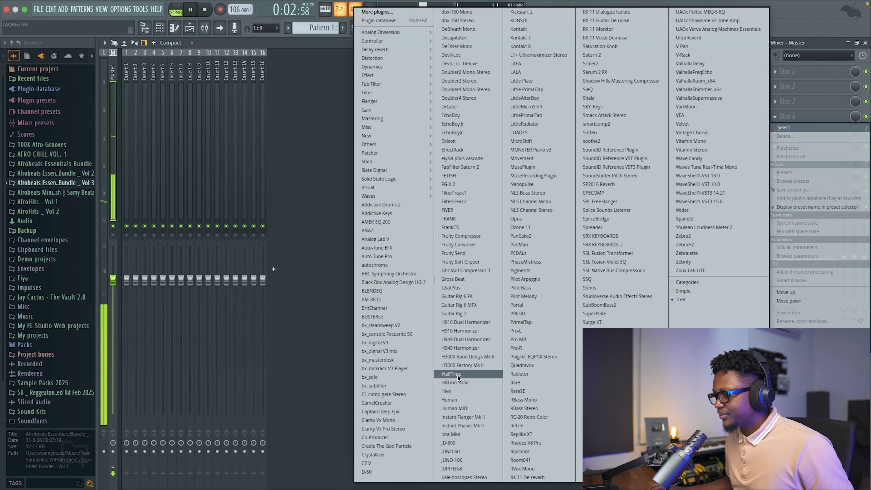
left_click(410, 438)
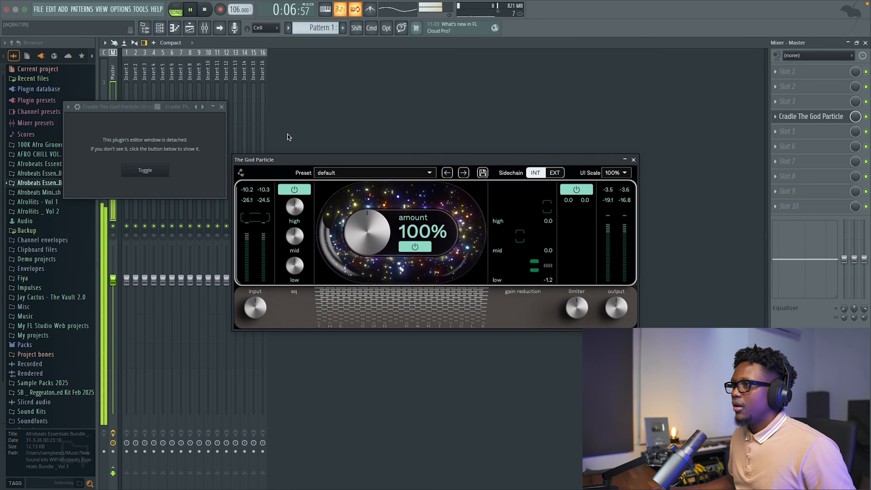
left_click(222, 107)
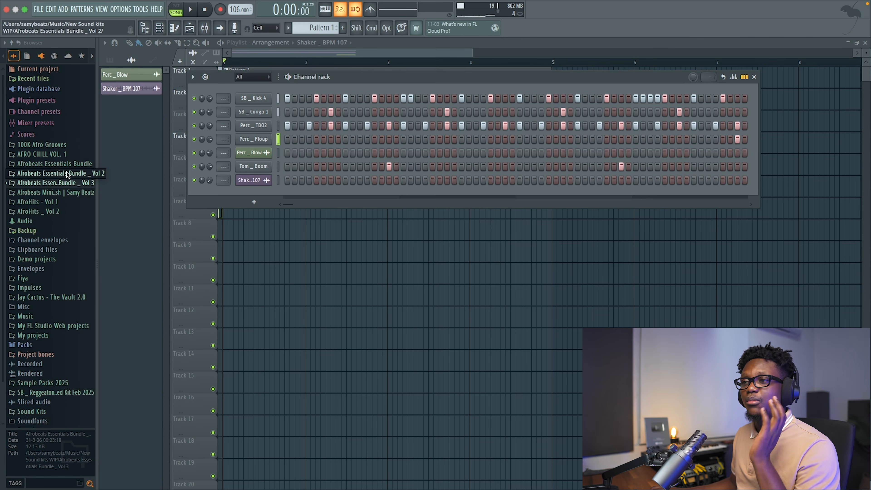
Add the Social snare from the Suka _ Amapiano Snare folder of Afrobeats Essentials Bundle _ Vol 2 as a new channel.
left_click(67, 173)
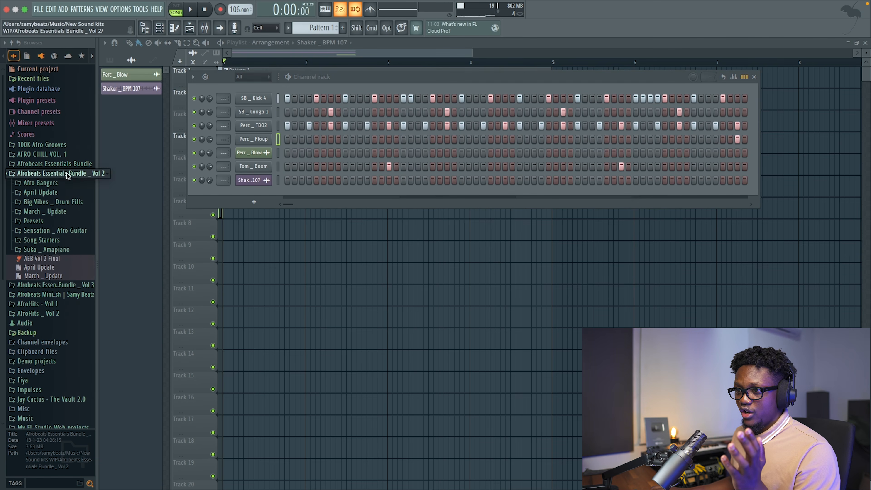
left_click(47, 252)
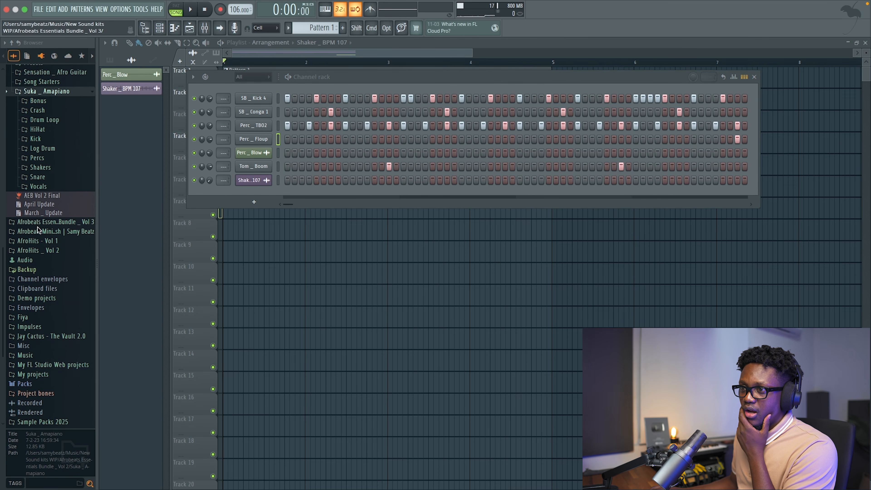
left_click(38, 163)
left_click(43, 206)
left_click(53, 215)
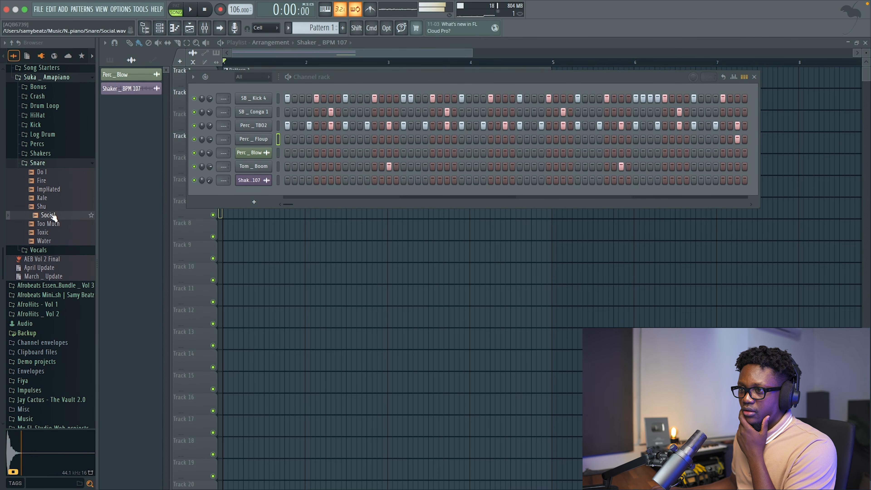
left_click_drag(236, 201, 244, 194)
Place Social snare hits on steps 4 and 11, and duplicate that bar in the piano roll to fill all four bars.
key("space")
left_click(310, 195)
left_click(360, 197)
key("space")
right_click(243, 193)
left_click(283, 193)
key("space")
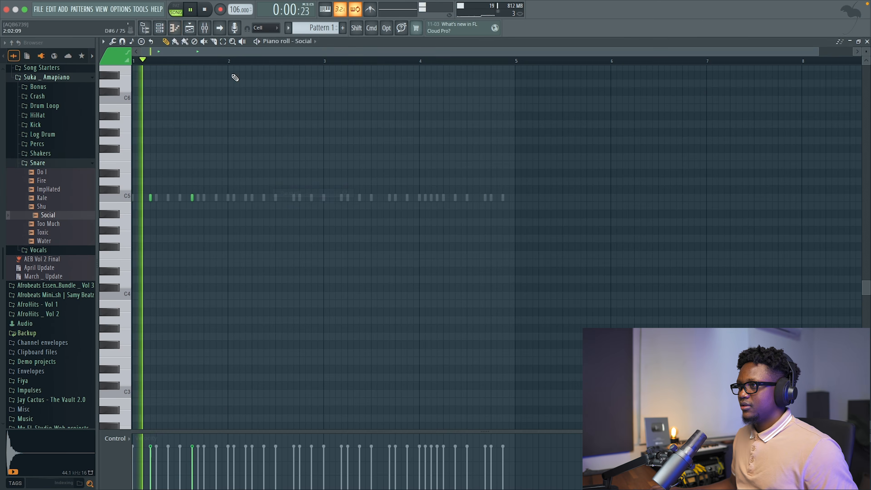
key("super+b")
key("super+b")
key("super+b")
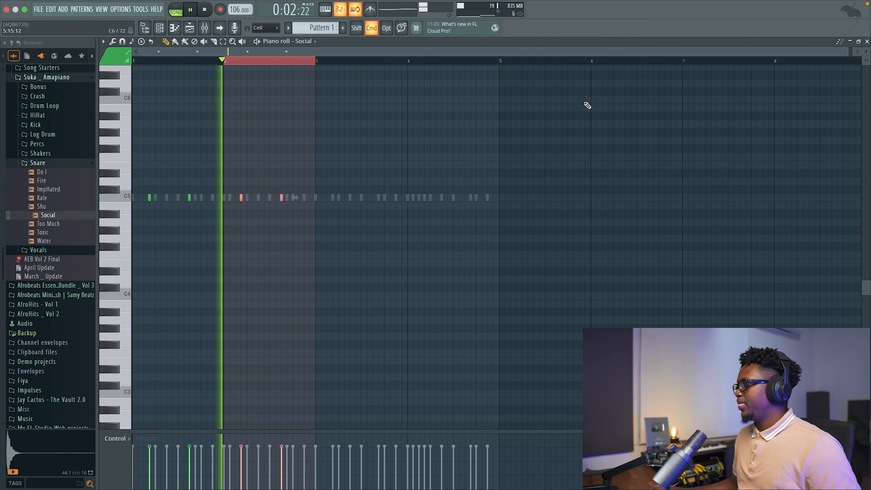
left_click(866, 42)
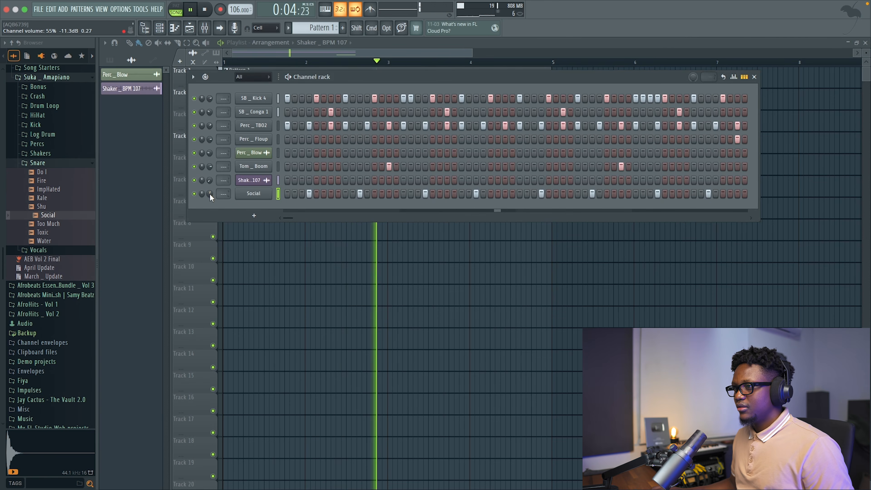
Lower the Social channel's volume to about 55% and shift its sample pitch by about -500 cents.
key("space")
left_click(243, 194)
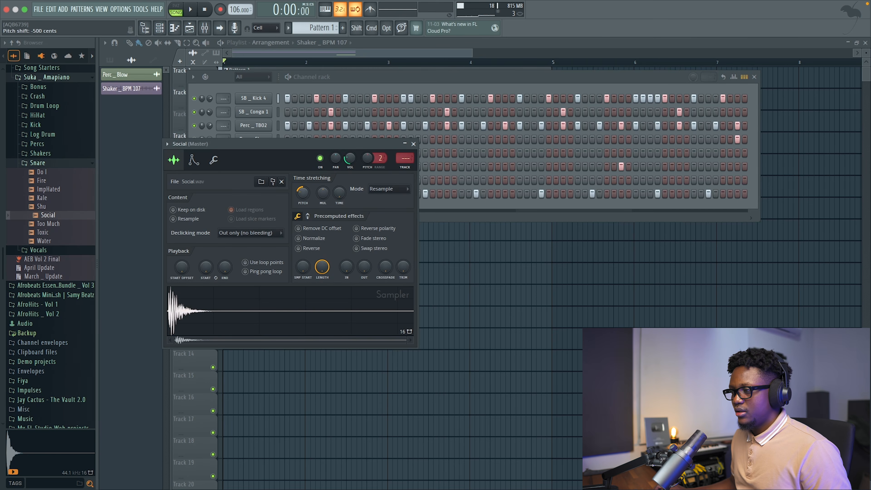
key("space")
left_click(413, 144)
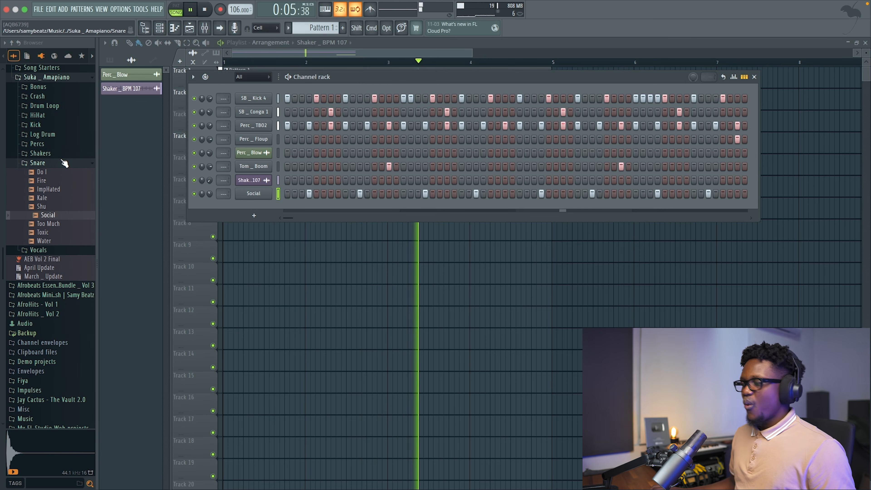
Add SB _ Open Hat 1 from the 100K Afro Grooves folder as a new channel below Social.
scroll(57, 159, "up", 6)
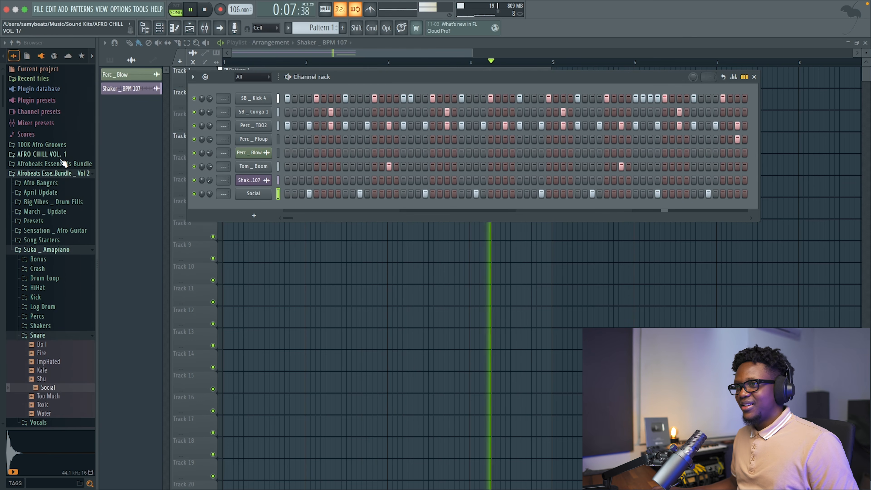
left_click(52, 145)
key("space")
scroll(54, 223, "down", 10)
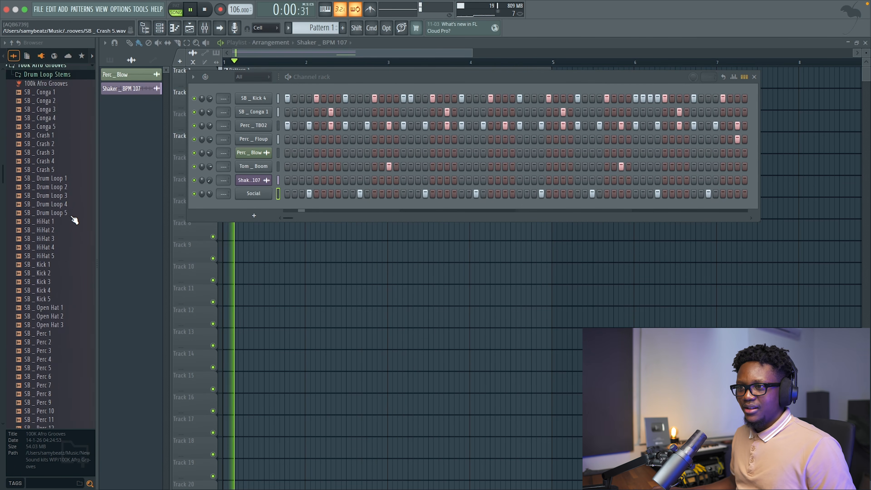
left_click(56, 231)
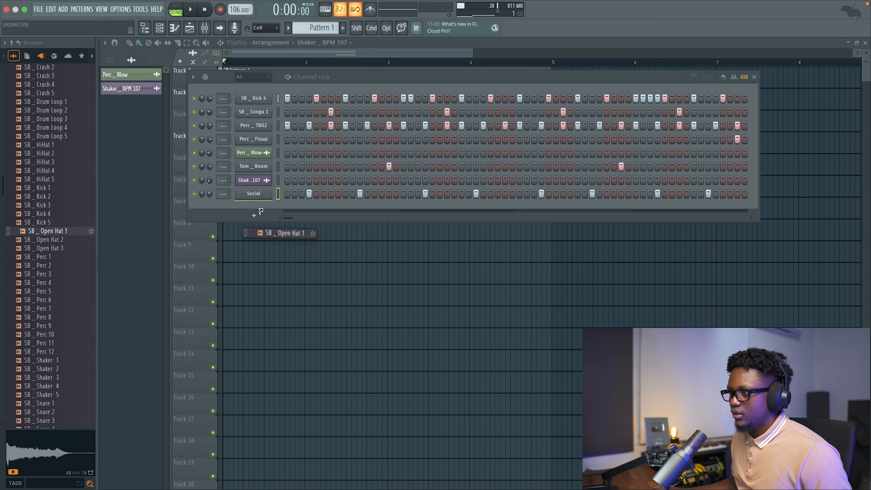
left_click_drag(260, 212, 256, 213)
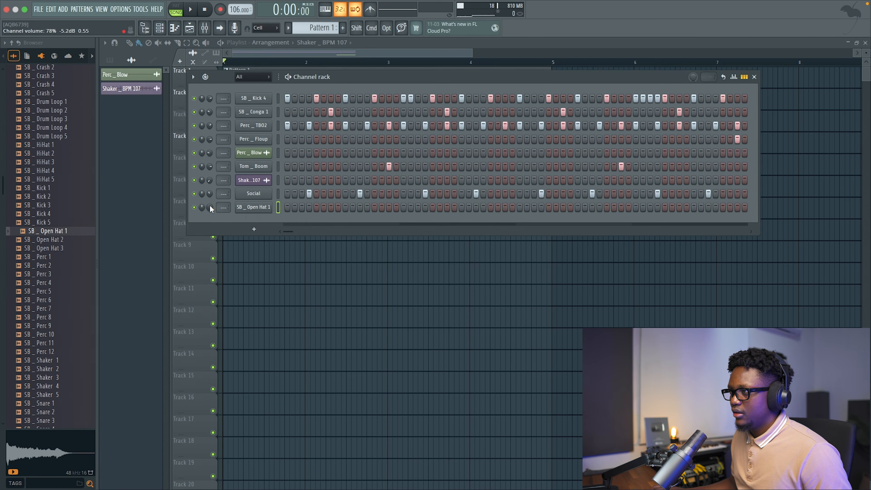
Try an SB _ Open Hat 1 hit on step 7, lower the channel's volume, and move the hit to step 11.
left_click(330, 206)
left_click_drag(207, 208, 207, 216)
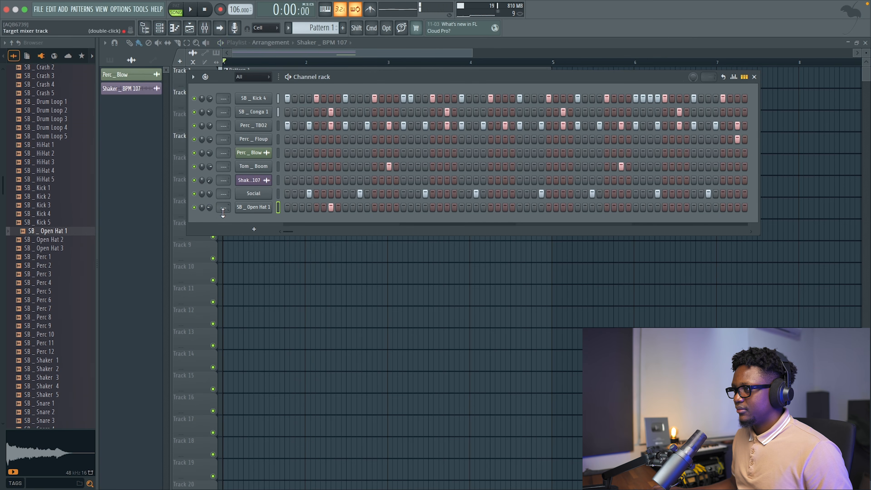
left_click(329, 207)
left_click(359, 207)
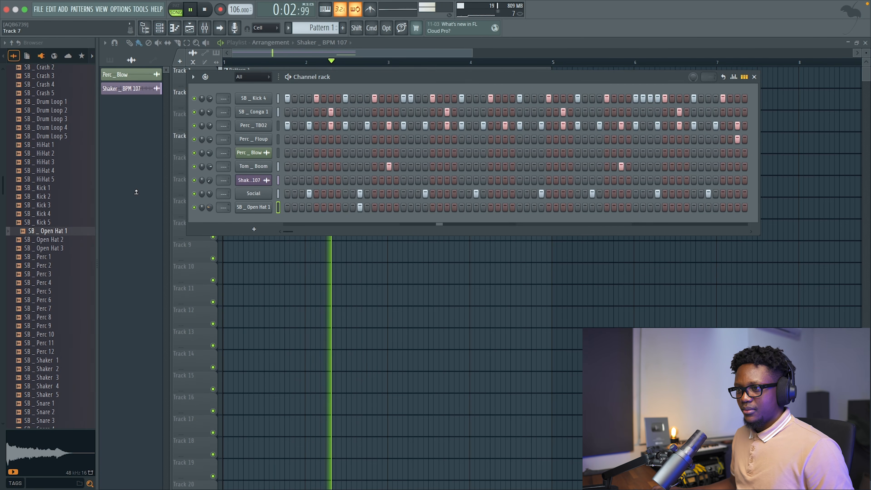
key("space")
Try SB _ Open Hat 3, place SB _ Open Hat 2 on Track 6 at bar 4 instead, and trim it to end at bar 5.
left_click_drag(57, 250, 134, 257)
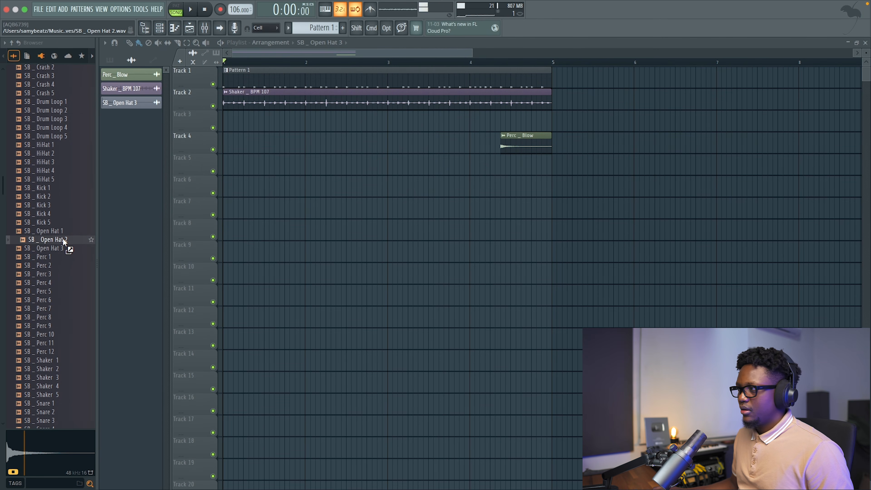
left_click_drag(72, 242, 473, 191)
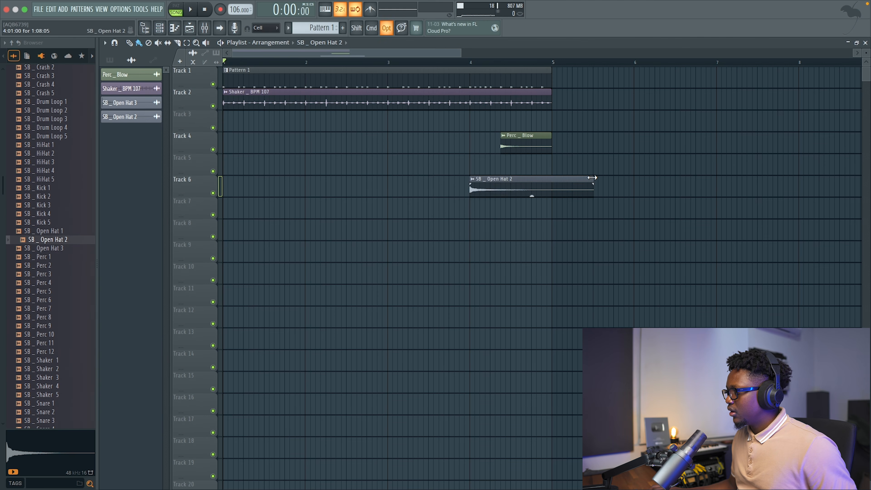
key("space")
double_click(500, 189)
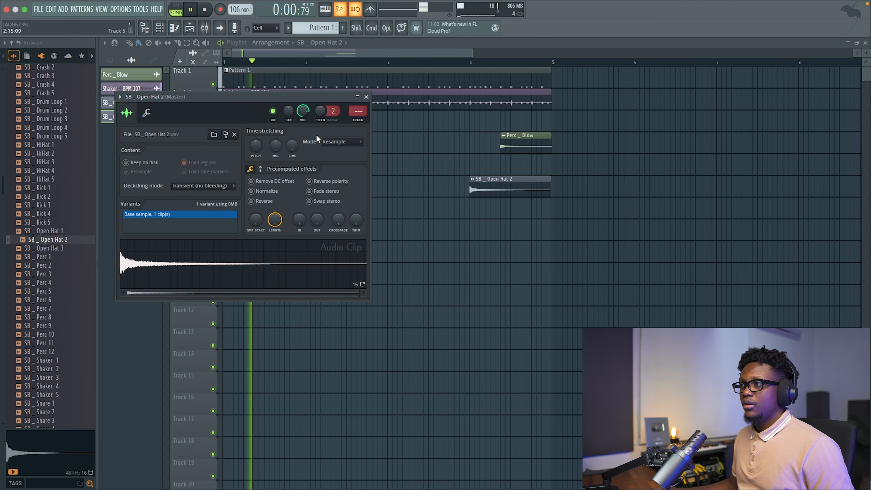
left_click(450, 62)
key("space")
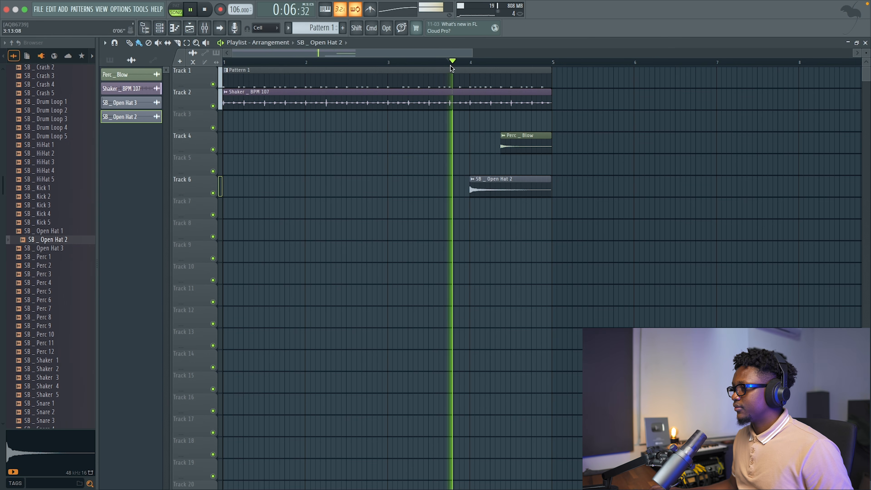
Set the channel volume of the Perc _ Blow clip on Track 4 to about 37%.
double_click(525, 146)
left_click_drag(312, 127, 312, 121)
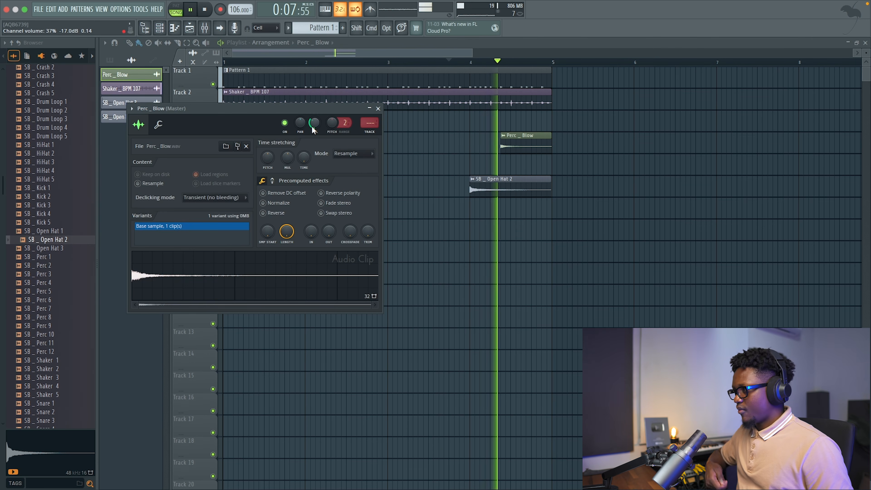
key("space")
left_click(378, 108)
Look through the Afrobeats Essentials Bundle folders for another percussion sample, including the AfroPercs in AfroVibes.
scroll(61, 187, "up", 6)
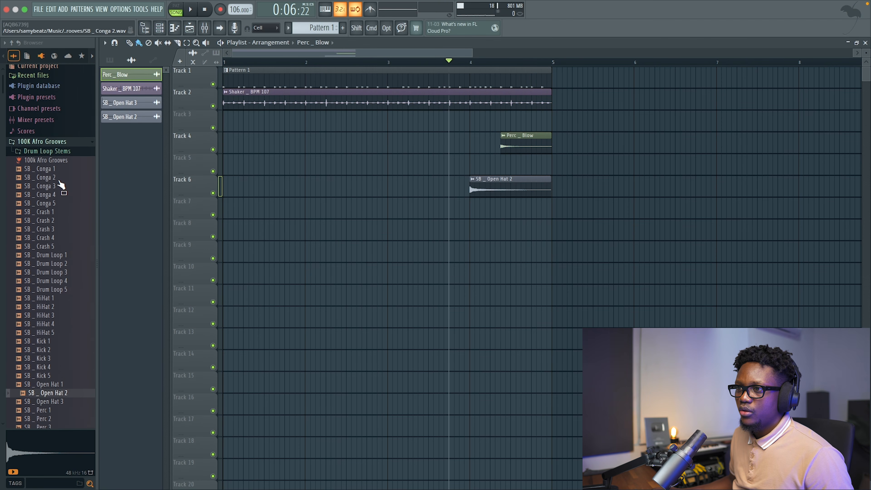
left_click(63, 149)
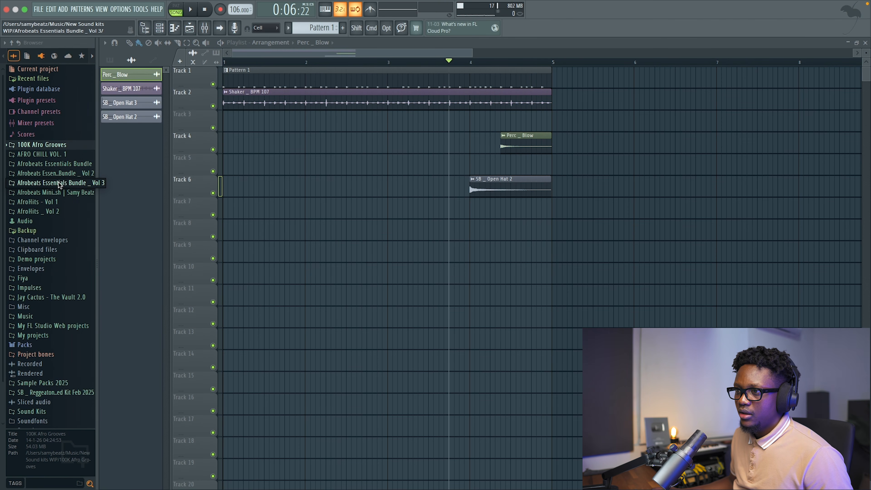
left_click(61, 183)
left_click(56, 184)
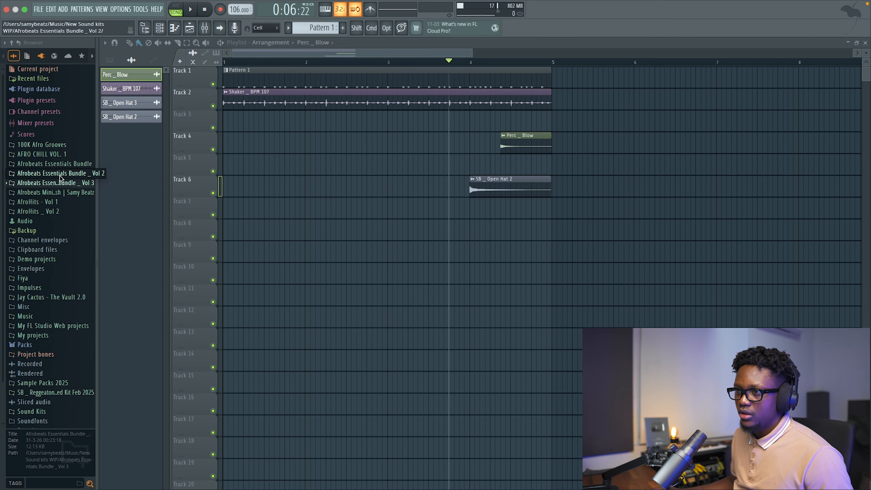
left_click(59, 174)
scroll(54, 205, "down", 2)
left_click(59, 226)
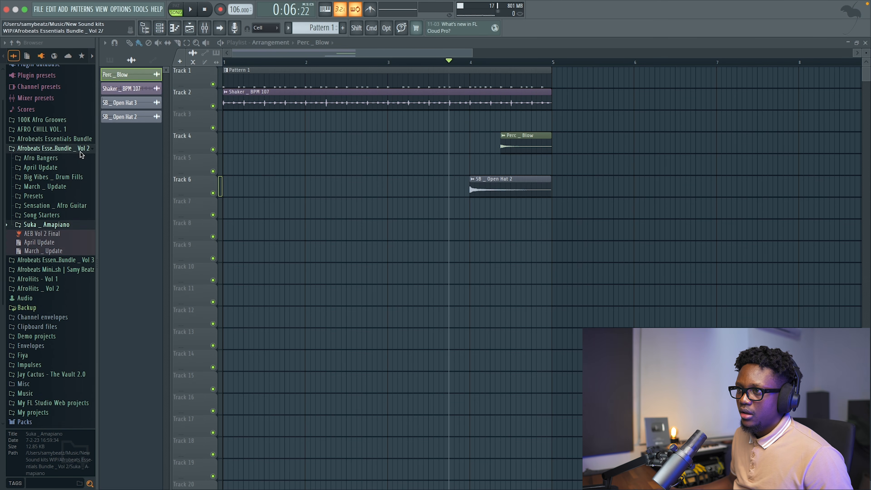
left_click(79, 140)
left_click(41, 160)
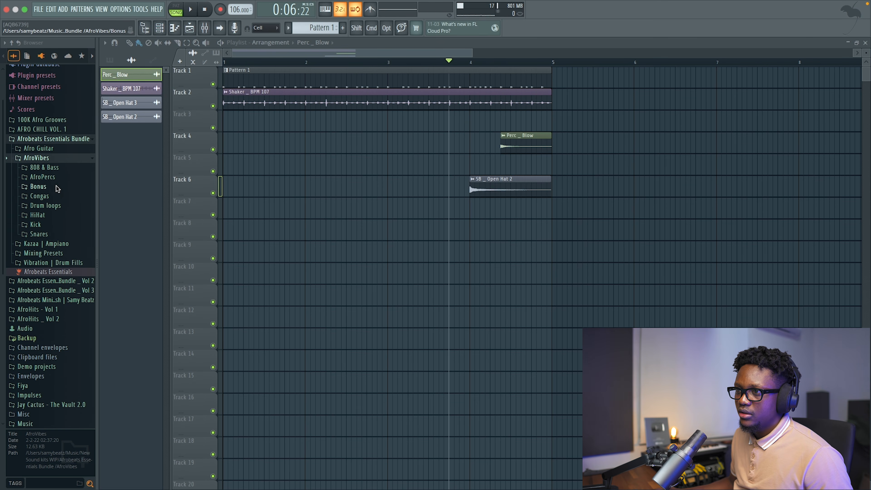
left_click(42, 178)
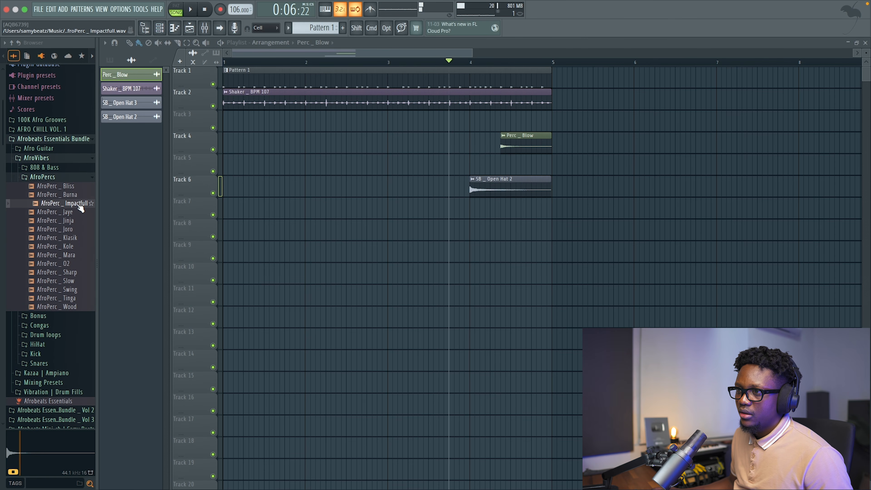
left_click(36, 158)
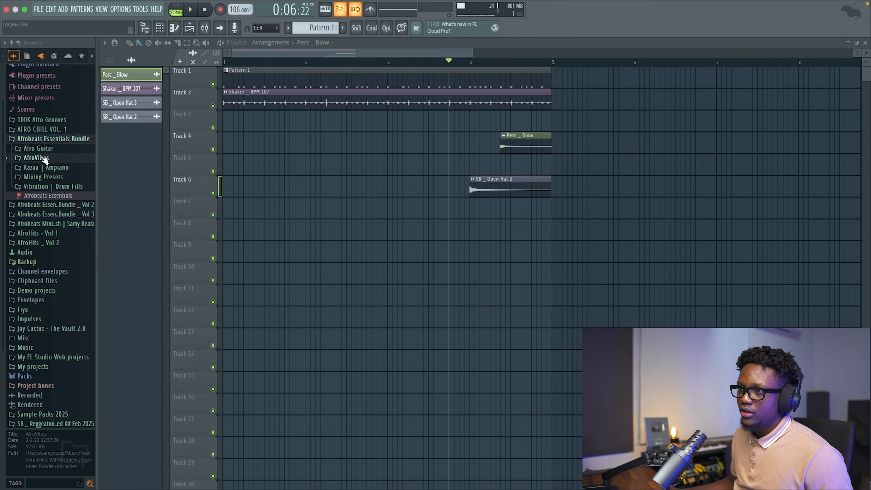
Place the Frap sample from the Vol 2 bundle's Afro Bangers AfroPerc folder on Track 7 in the second half of bar 4.
left_click(59, 141)
left_click(50, 148)
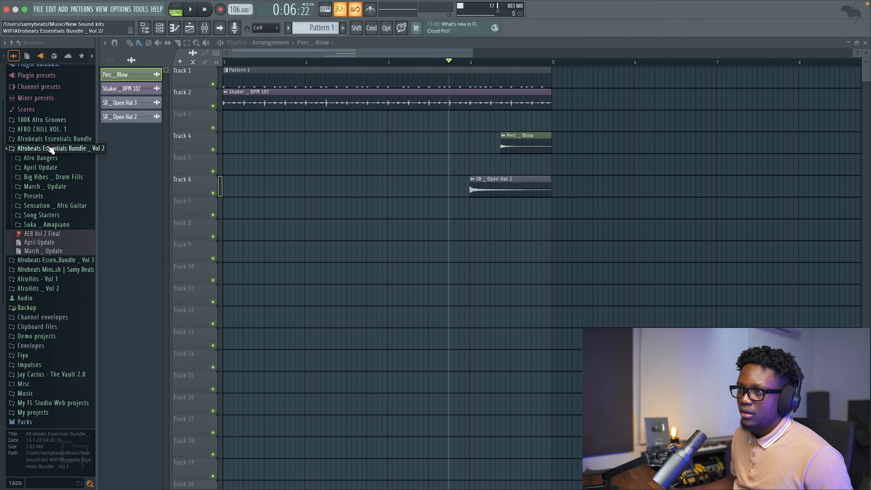
left_click(48, 161)
left_click(42, 167)
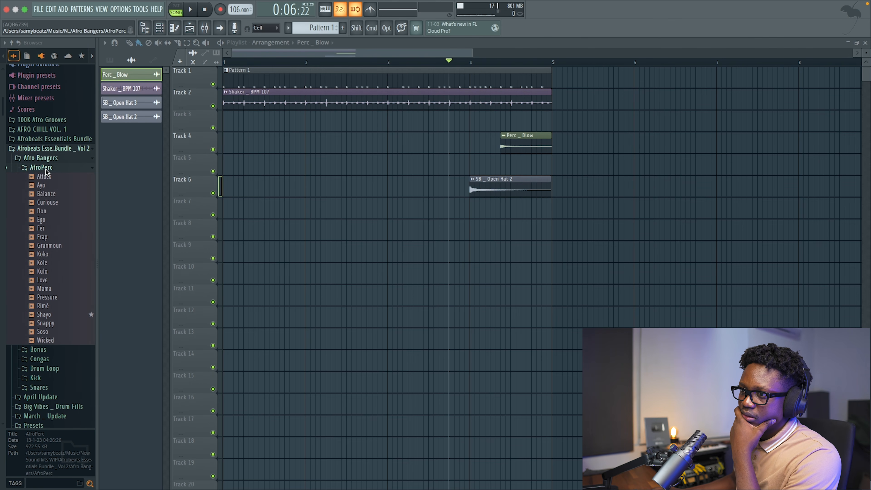
left_click(45, 228)
left_click_drag(48, 242, 514, 213)
key("space")
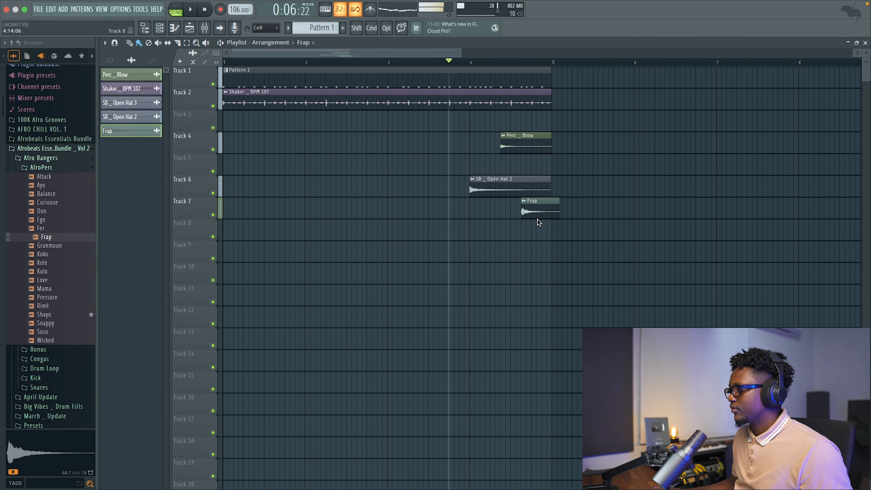
Replace the Layer channel at the end of the channel rack with the LABS plugin.
double_click(538, 209)
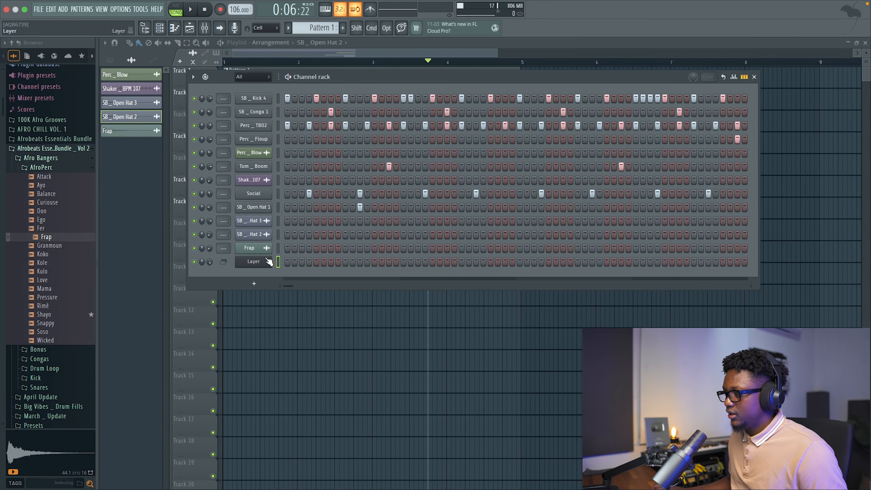
right_click(268, 262)
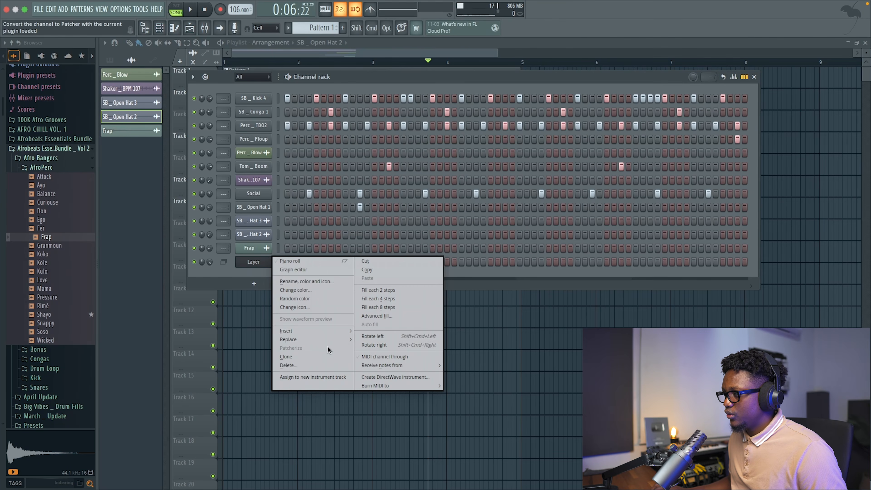
mouse_move(349, 343)
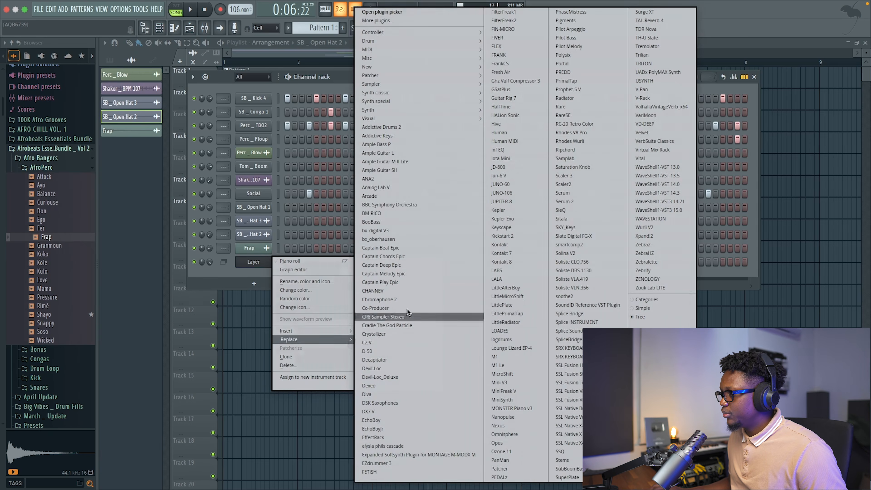
left_click(509, 273)
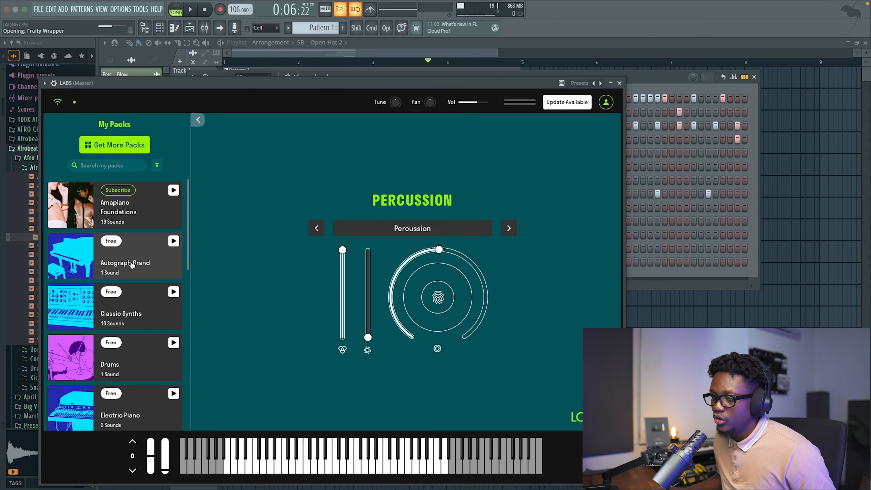
Load the Soft Piano sound in LABS and set the channel to cut group 1, cut by 1.
scroll(132, 264, "down", 3)
scroll(132, 264, "down", 4)
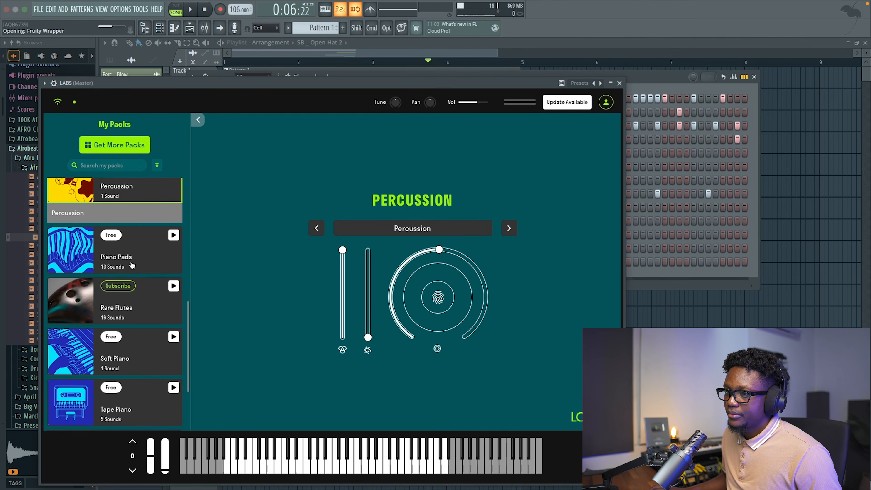
left_click(130, 311)
left_click(103, 325)
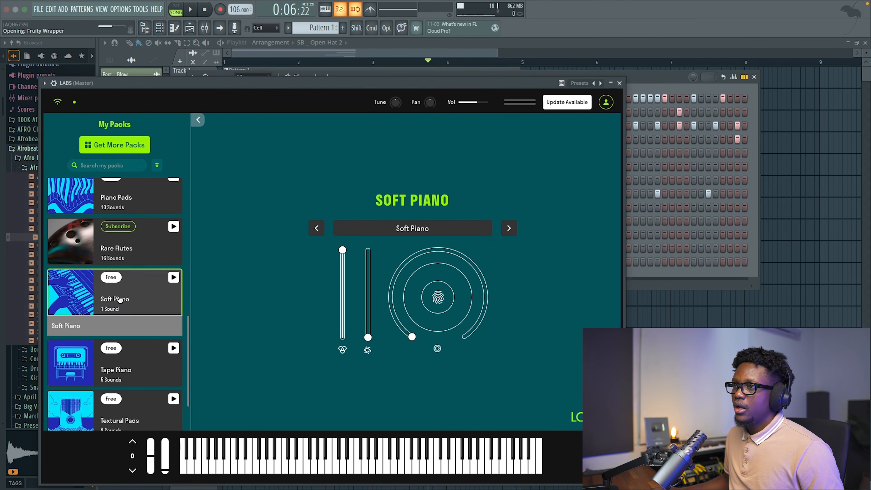
left_click(54, 83)
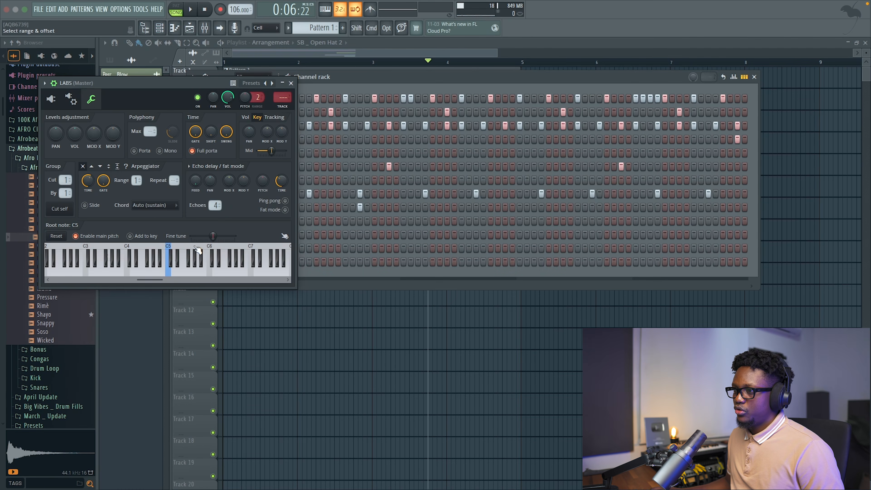
left_click(290, 83)
Record a four-bar chord progression with bass notes D#4, A#4, G4 and F4 for LABS and quantize the notes' start times and durations.
right_click(258, 269)
left_click(304, 258)
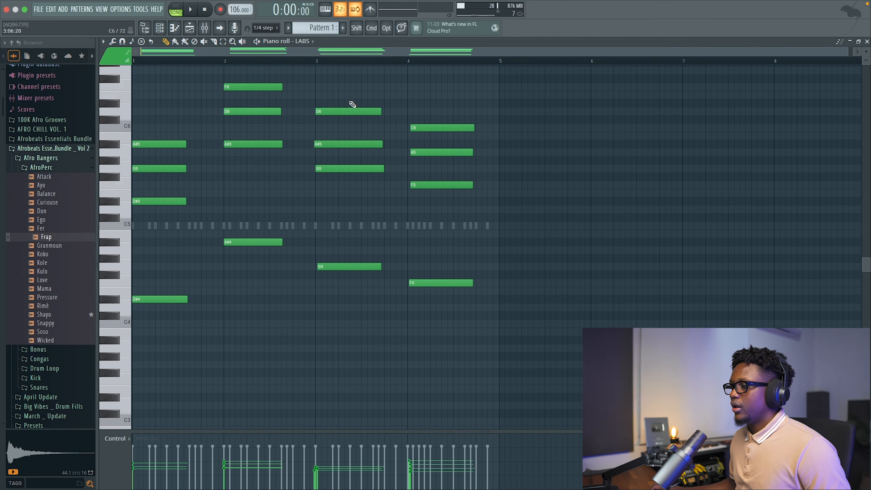
scroll(352, 104, "down", 1)
key("ctrl+q")
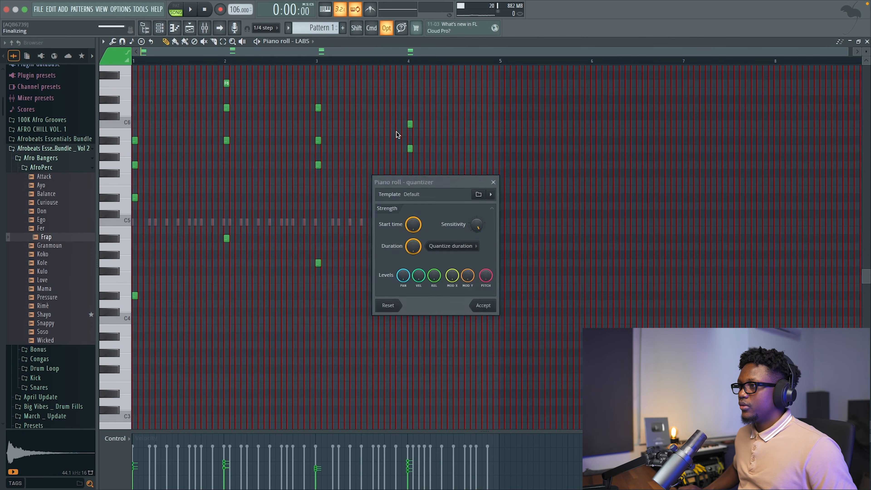
key("Return")
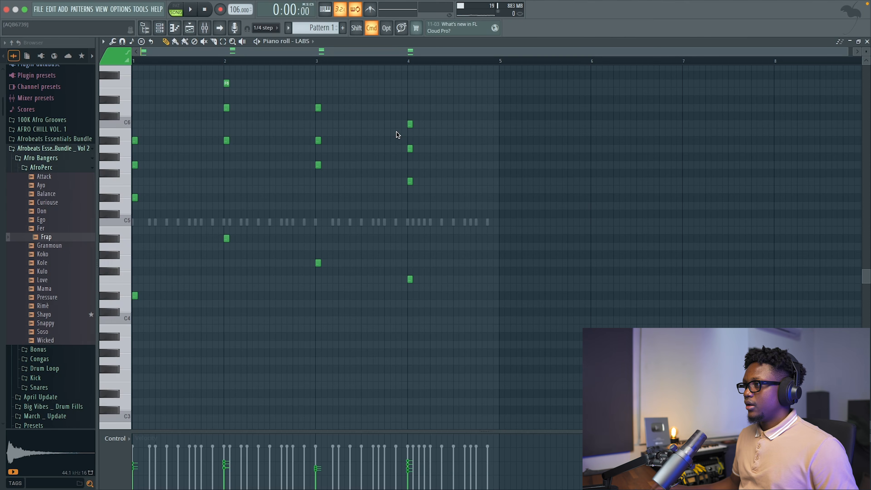
Extend every LABS chord to a full bar with quick legato and play the progression back.
key("ctrl+l")
key("space")
scroll(367, 131, "down", 5)
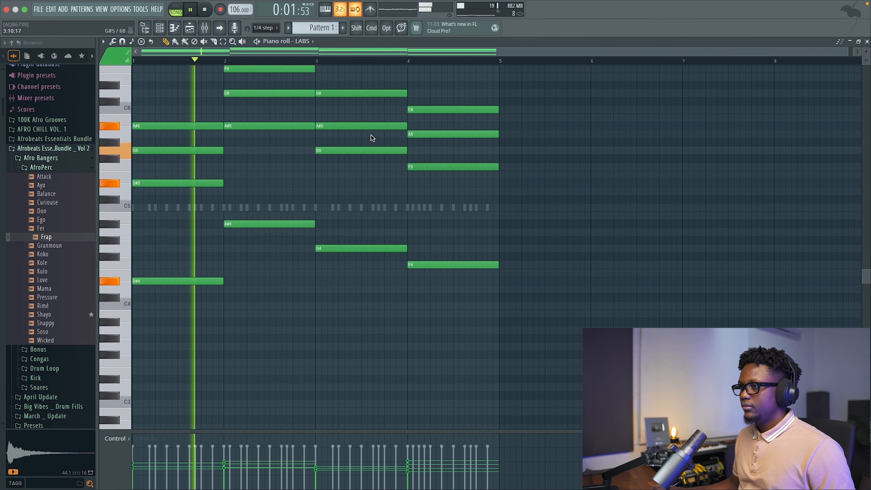
scroll(371, 134, "up", 10)
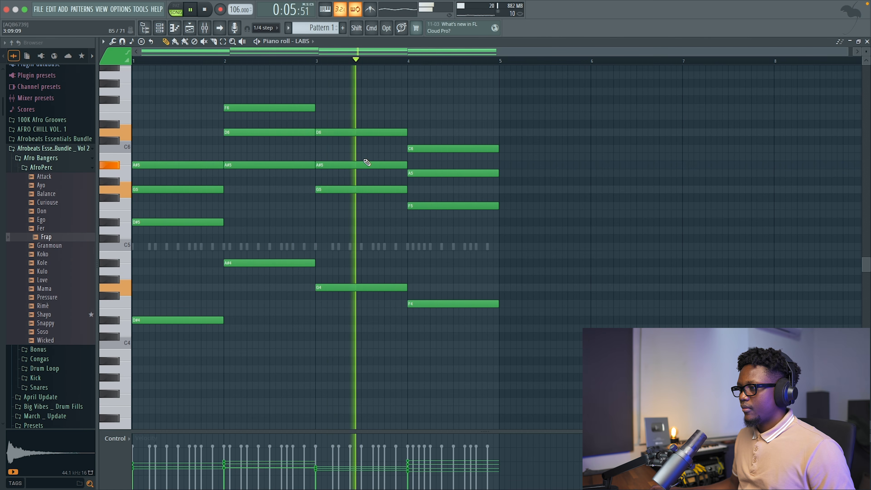
key("space")
left_click(368, 127, "super")
key("space")
key("space")
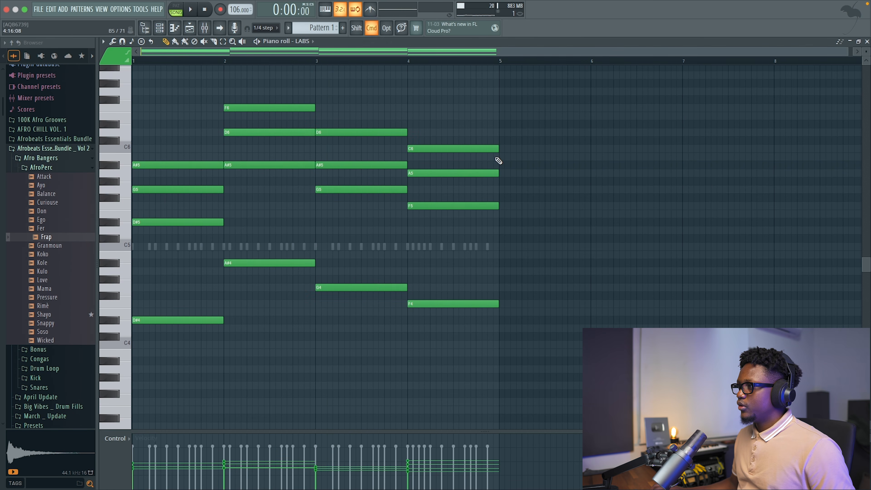
Move the highest chord notes in bars 2 to 4 (F6, D6, D6 and C6) down one octave.
left_click_drag(493, 148, 217, 82)
key("super+Down")
key("space")
Move the four bass notes down one octave to D#3, A#3, G3 and F3, and lower their velocity.
left_click_drag(512, 356, 167, 260)
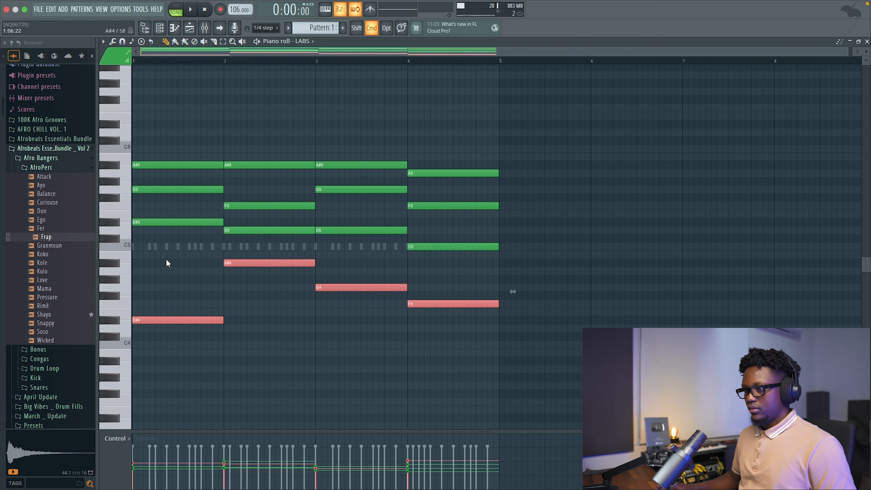
key("super+Down")
left_click_drag(473, 412, 106, 341)
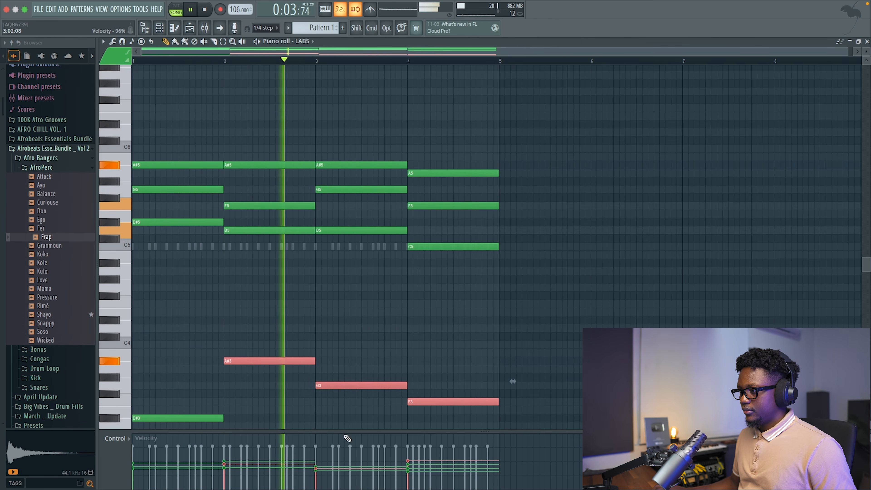
left_click_drag(495, 422, 133, 343)
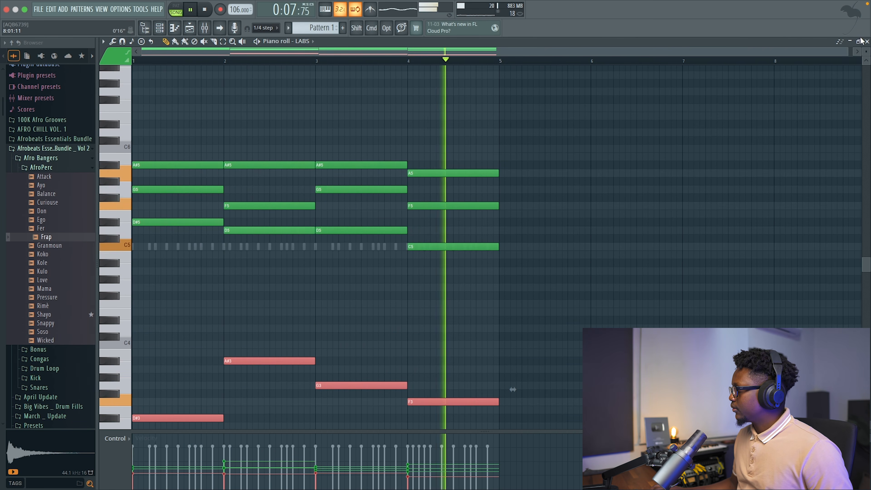
left_click(866, 42)
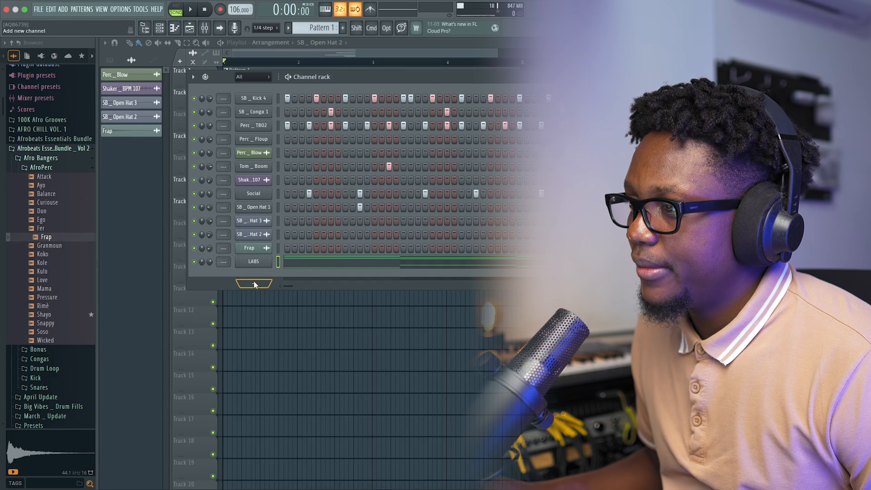
Add a SKY_Keys channel with the Beautiful Rhodes sound and paste the LABS chord notes into it.
left_click(249, 283)
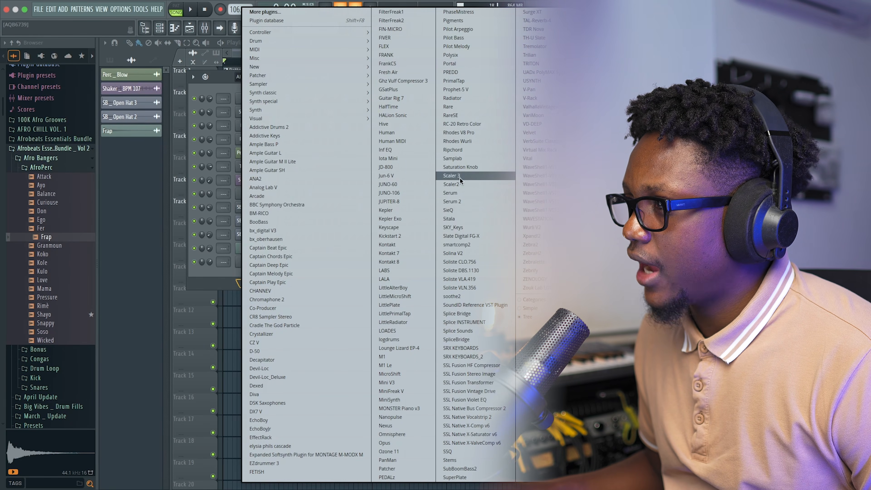
left_click(454, 227)
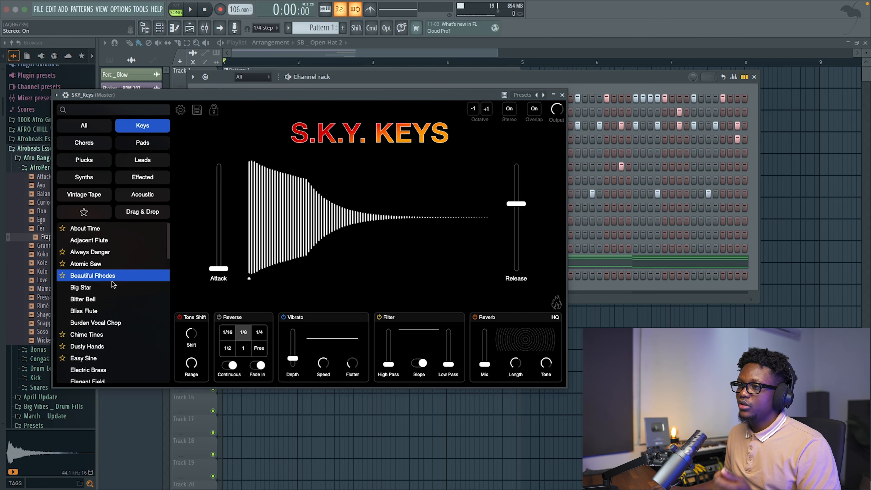
left_click(561, 95)
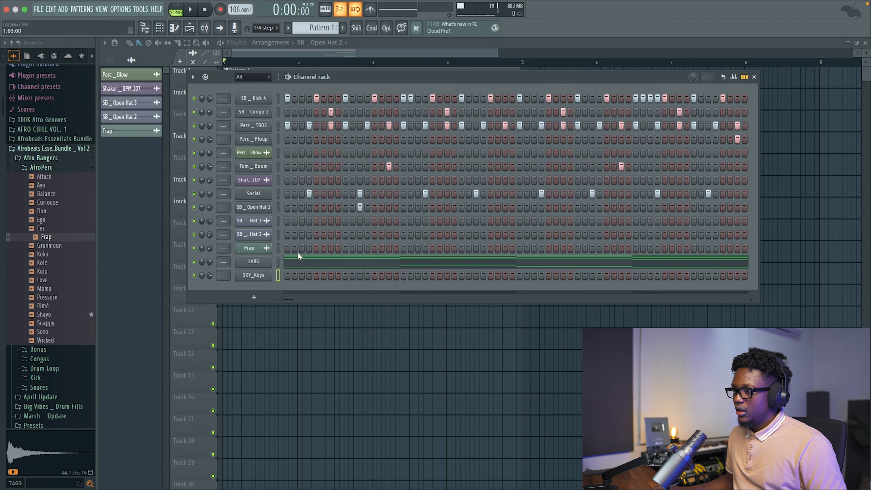
key("super+v")
key("space")
key("space")
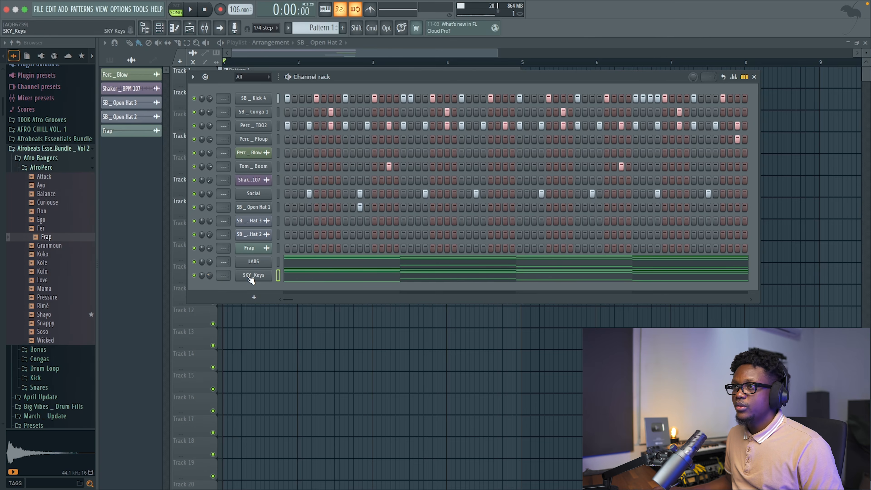
Set the SKY_Keys channel to cut group 2, cut by 2.
left_click(251, 279)
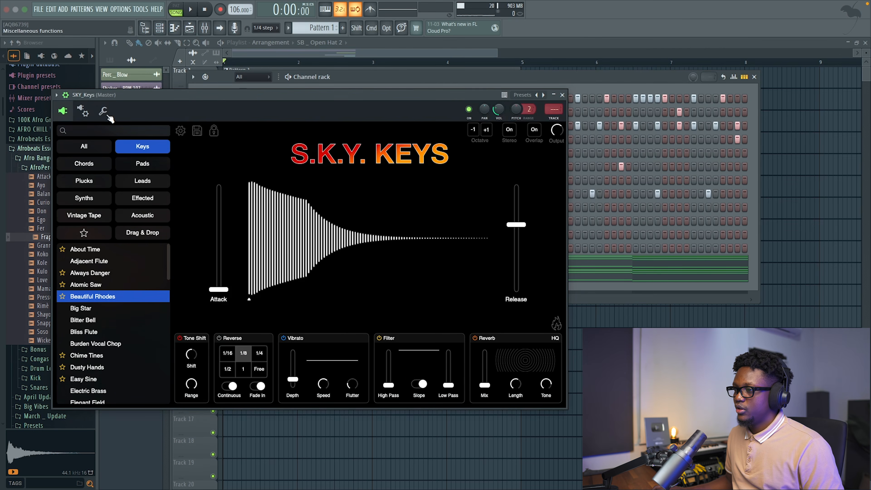
left_click(108, 115)
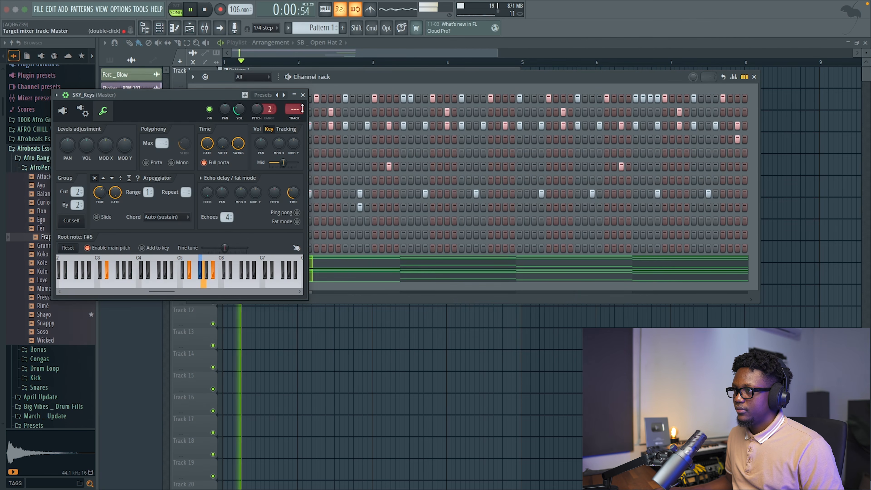
left_click(303, 95)
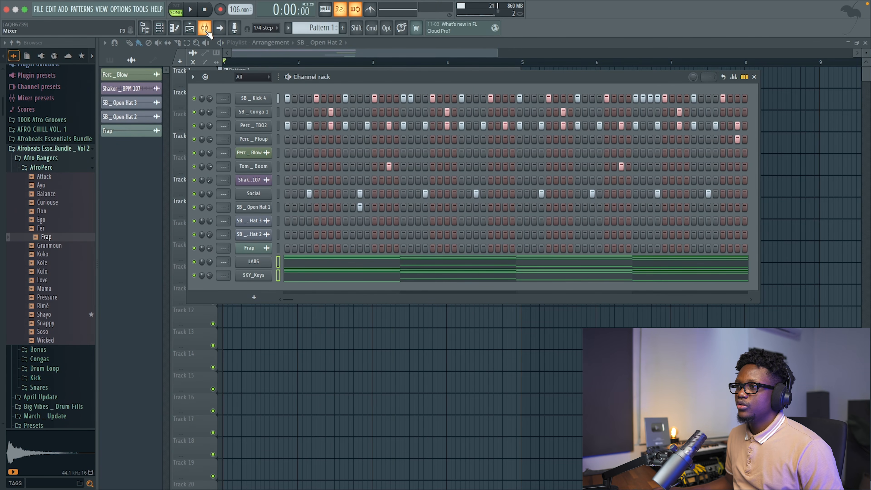
Route the selected LABS and SKY_Keys channels to mixer track 8.
left_click(205, 29)
right_click(190, 78)
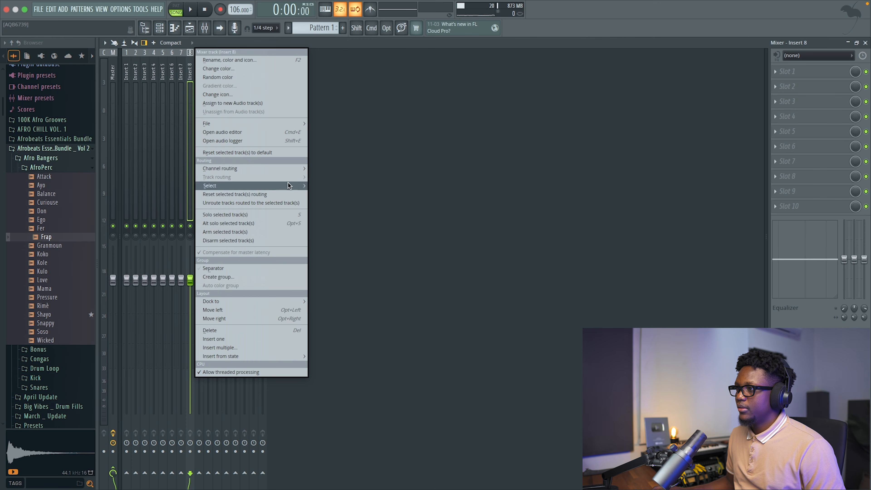
mouse_move(303, 171)
left_click(353, 169)
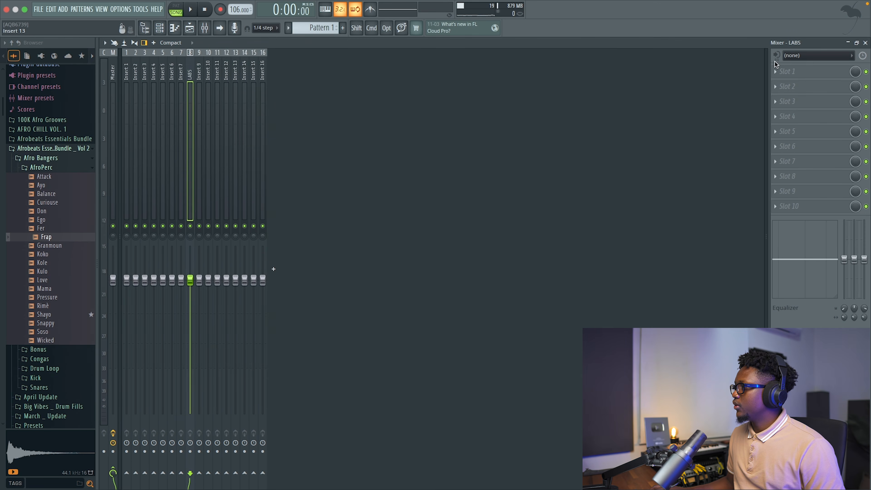
Add Fruity Parametric EQ 2 to the LABS mixer track and make band 1 a high pass at about 157 Hz.
left_click(783, 71)
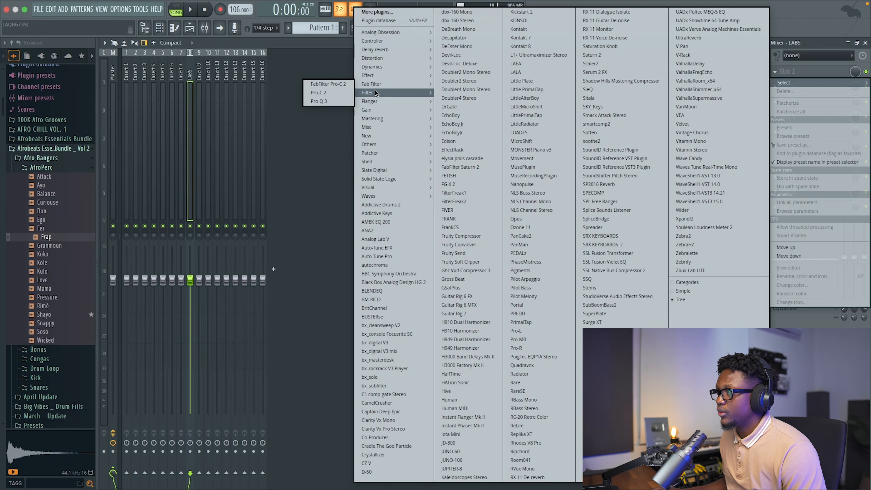
mouse_move(375, 90)
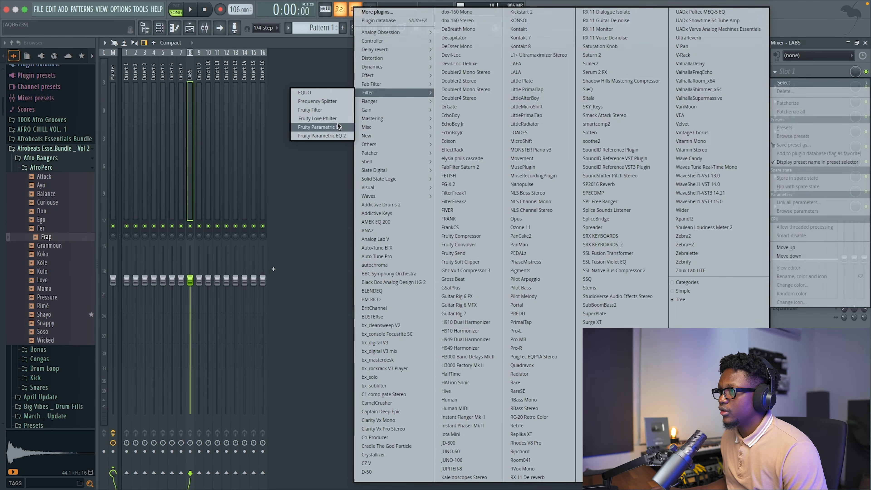
left_click(339, 136)
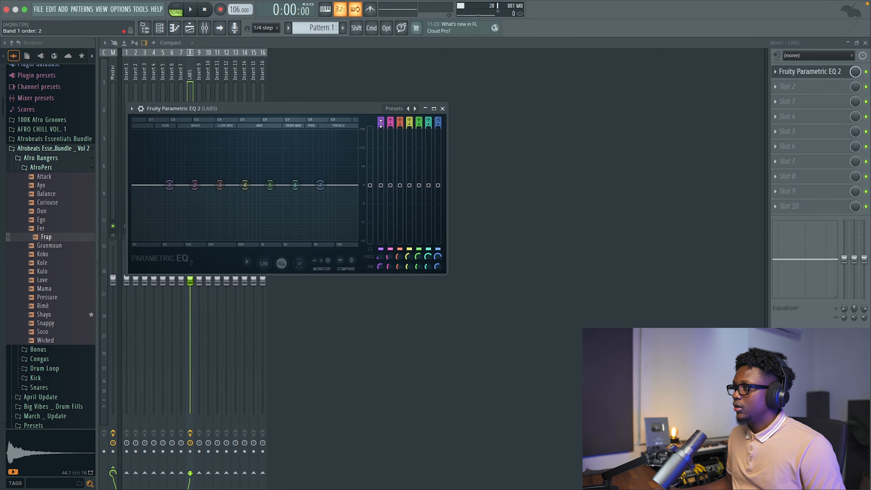
left_click_drag(381, 122, 380, 132)
key("space")
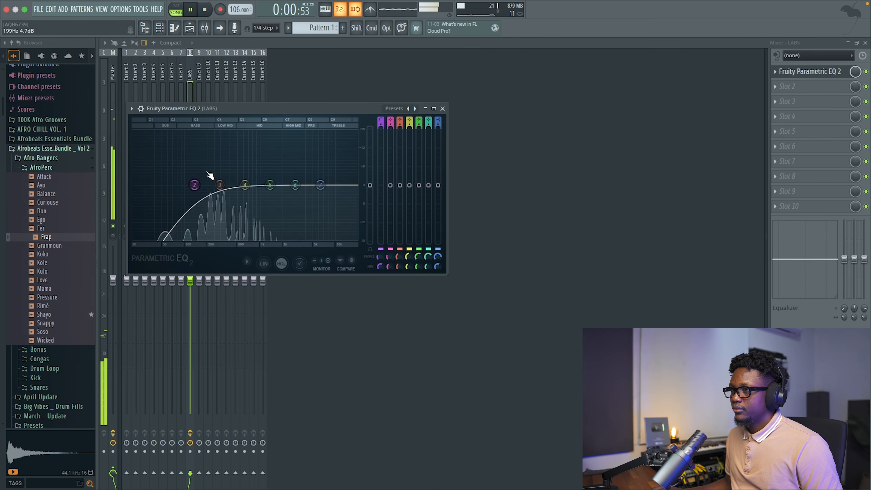
left_click_drag(194, 188, 200, 185)
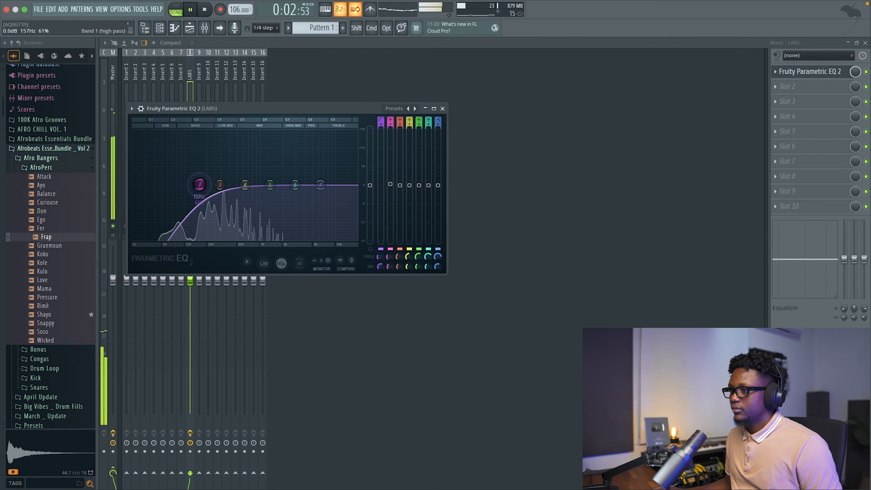
Add Fruity Reeverb 2 to the second effect slot of the LABS mixer track and play the beat.
left_click(786, 89)
mouse_move(784, 98)
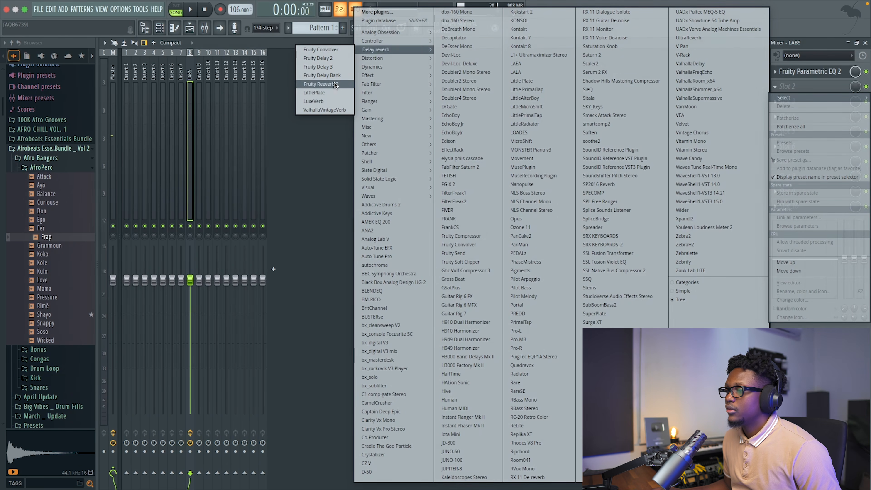
left_click(334, 83)
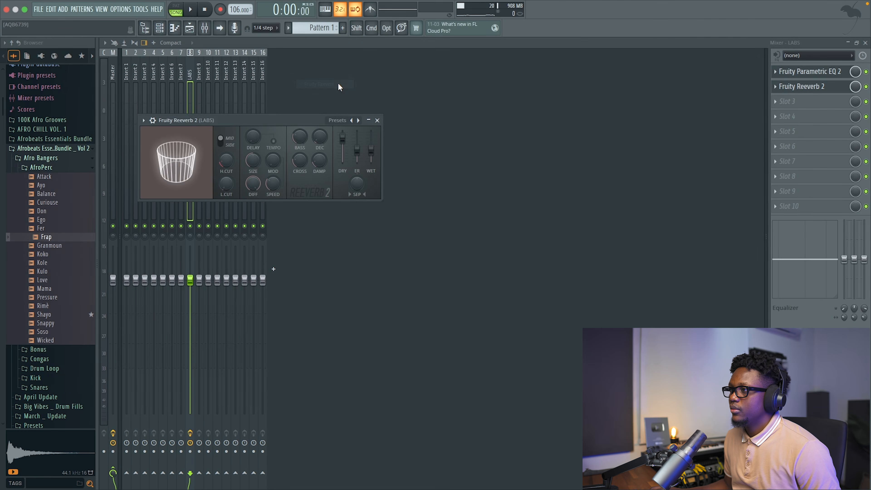
key("space")
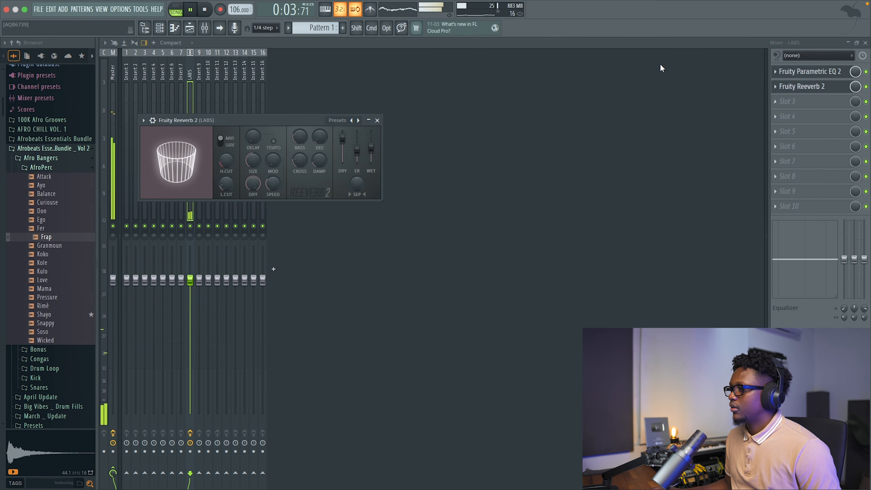
Compare the LABS mixer track with its effects bypassed and re-enabled during playback, and close the mixer and effect windows.
left_click(190, 434)
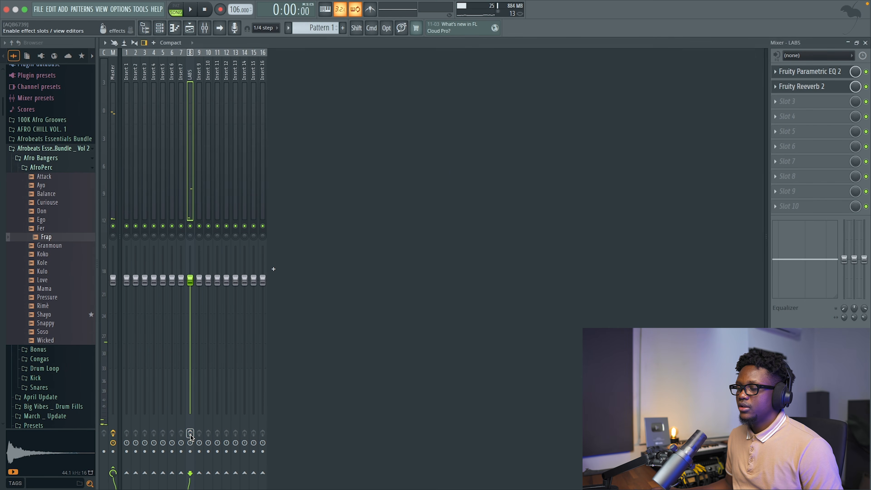
key("space")
left_click(190, 433)
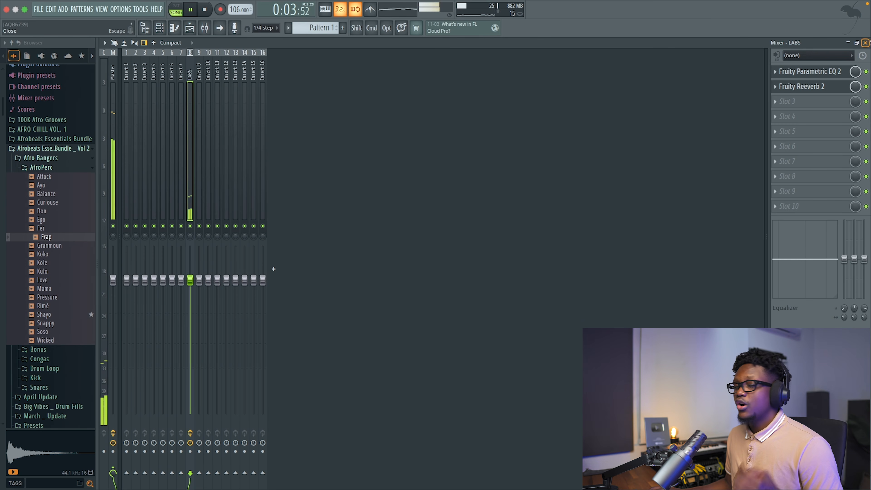
left_click(867, 42)
left_click(376, 119)
left_click(442, 108)
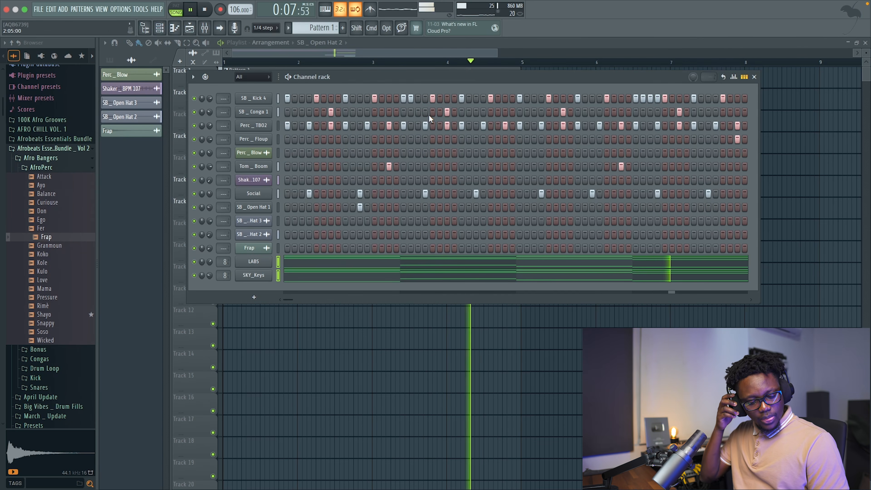
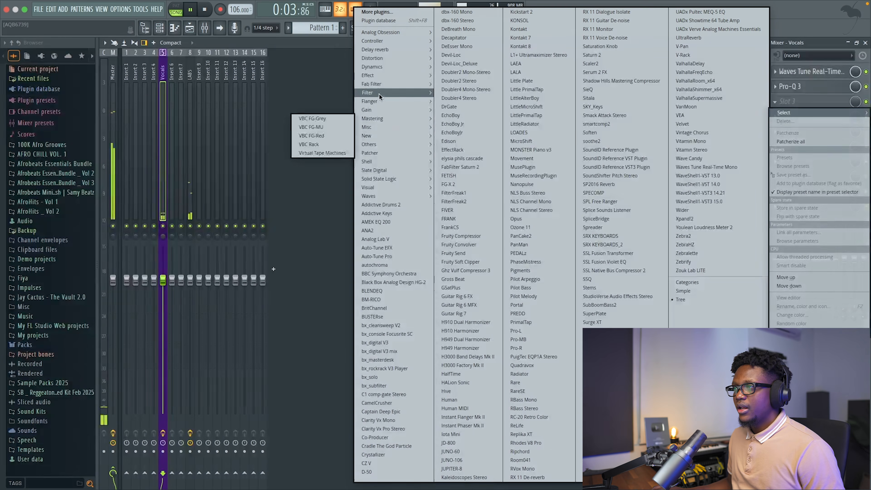
Add ValhallaVintageVerb to the third effect slot of the Vocals mixer track with mix about 19%, decay 2 s and low cut about 360 Hz.
mouse_move(380, 49)
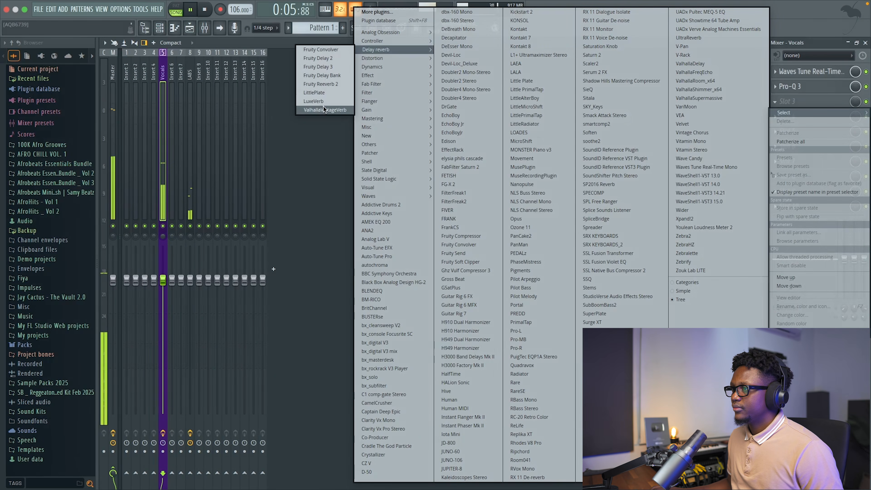
left_click(323, 106)
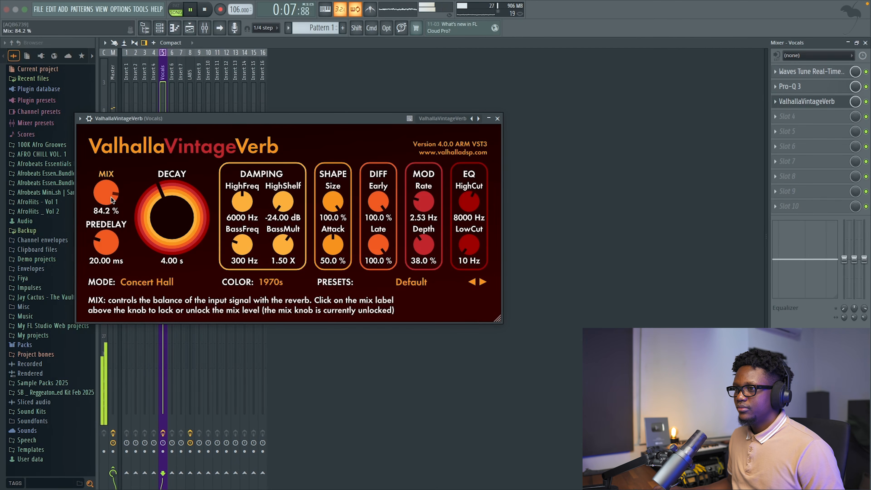
left_click_drag(111, 197, 128, 238)
left_click(172, 261)
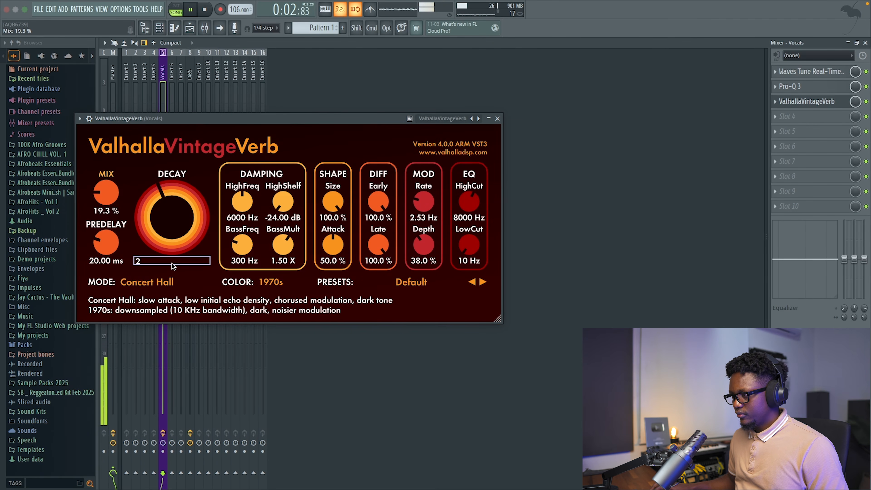
type("2")
key("Return")
left_click_drag(469, 244, 474, 197)
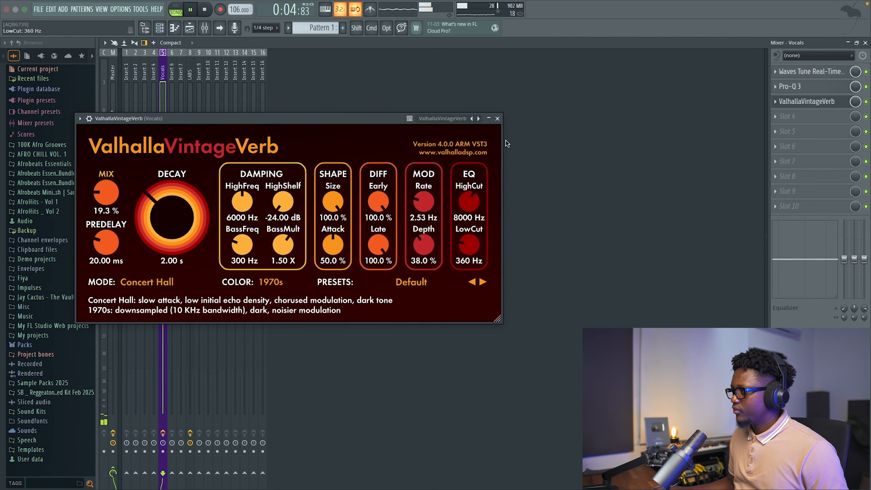
left_click(497, 119)
Lower the volume of the Vocals mixer track, set the LABS track's volume to 100%, and stop playback.
left_click_drag(168, 278, 167, 321)
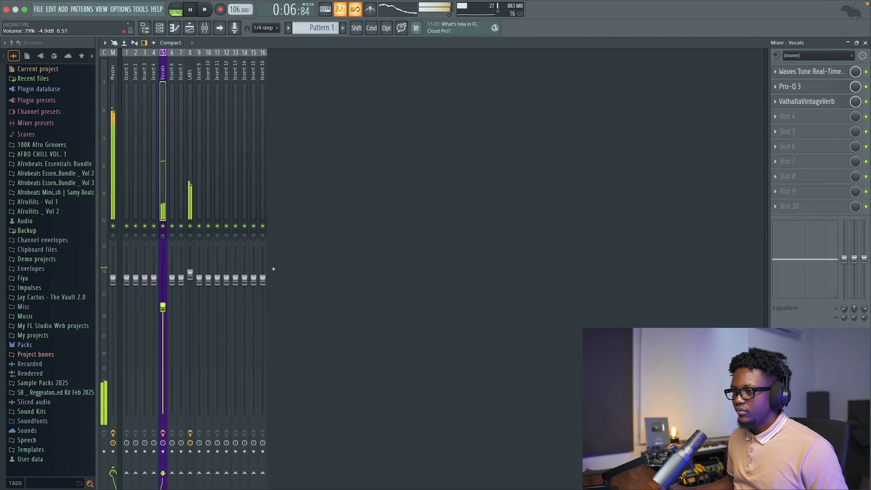
left_click(191, 275)
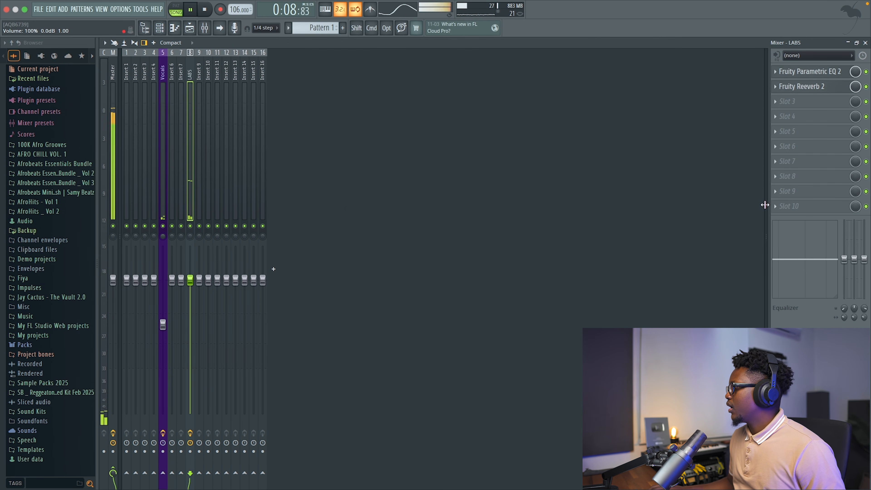
key("space")
Add Fruity Delay 3 to the third effect slot of the LABS mixer track, using the ping pong model with the wet output lowered.
left_click(788, 102)
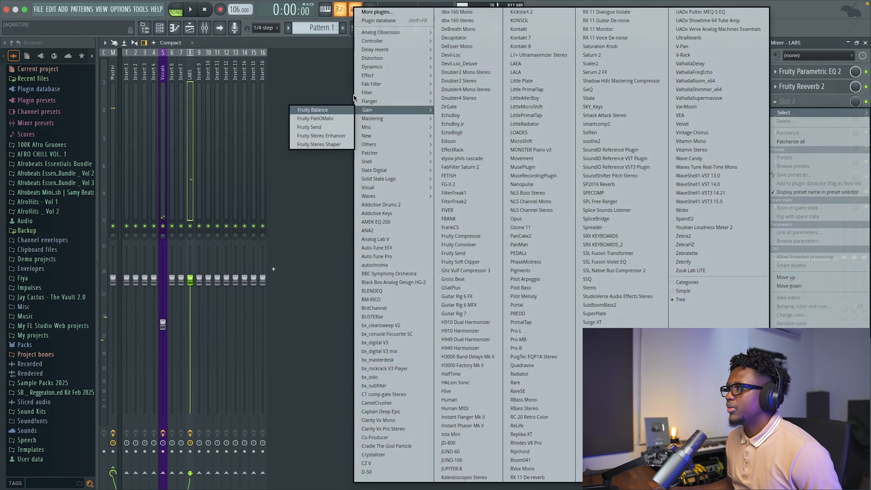
mouse_move(365, 51)
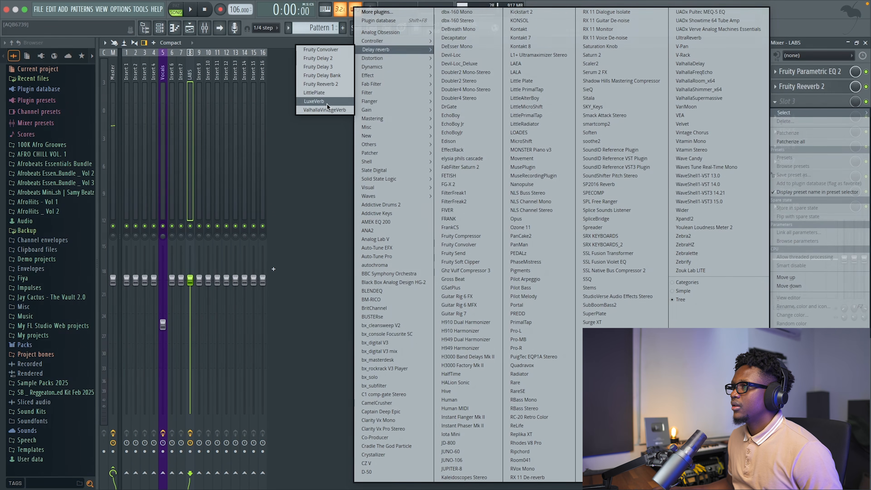
left_click(323, 68)
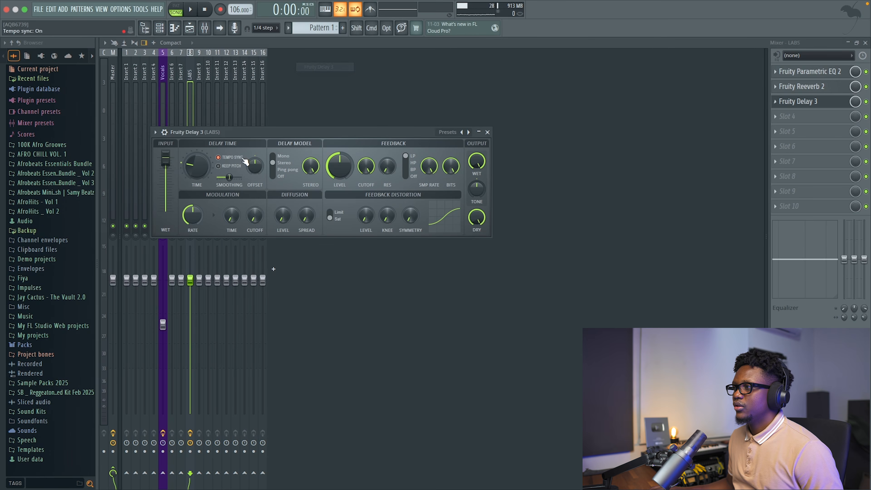
key("space")
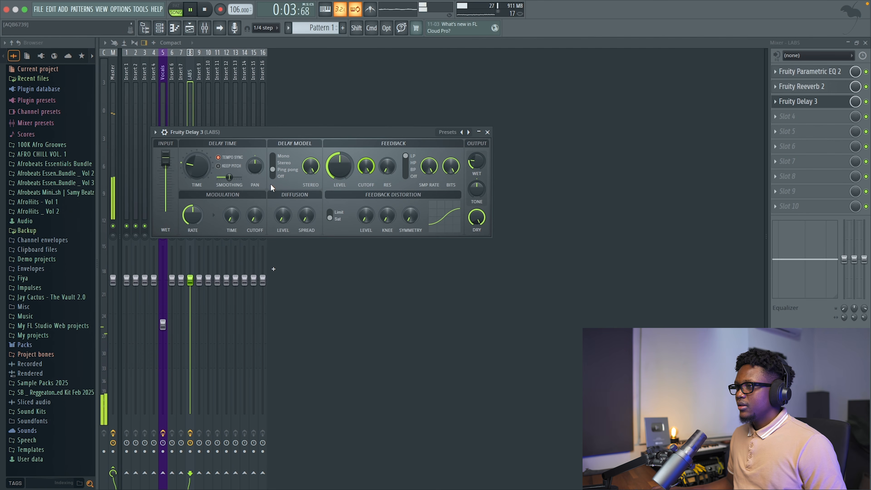
left_click(487, 132)
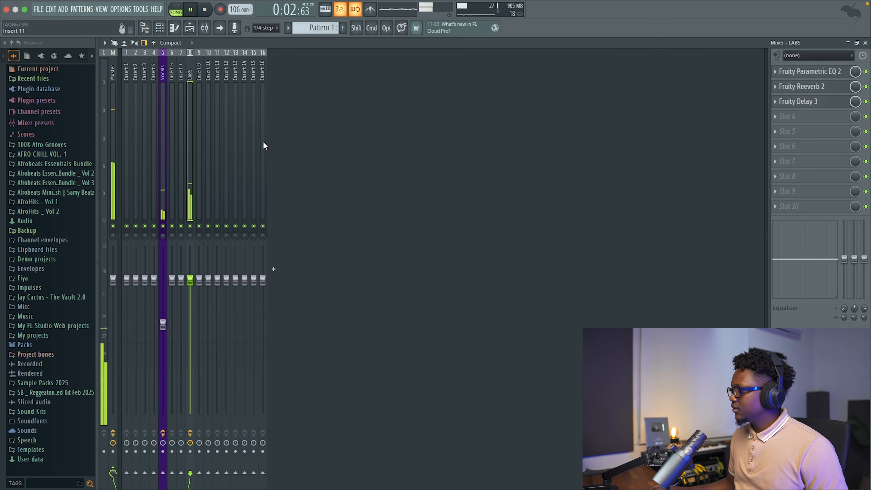
Close the mixer and the ambience vocal shot's sample window, and stop playback.
left_click(865, 43)
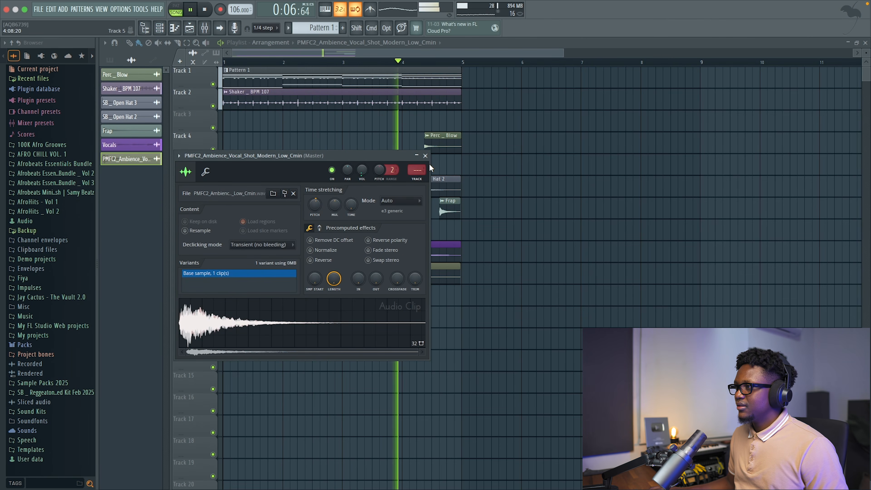
left_click(425, 156)
key("space")
left_click(62, 9)
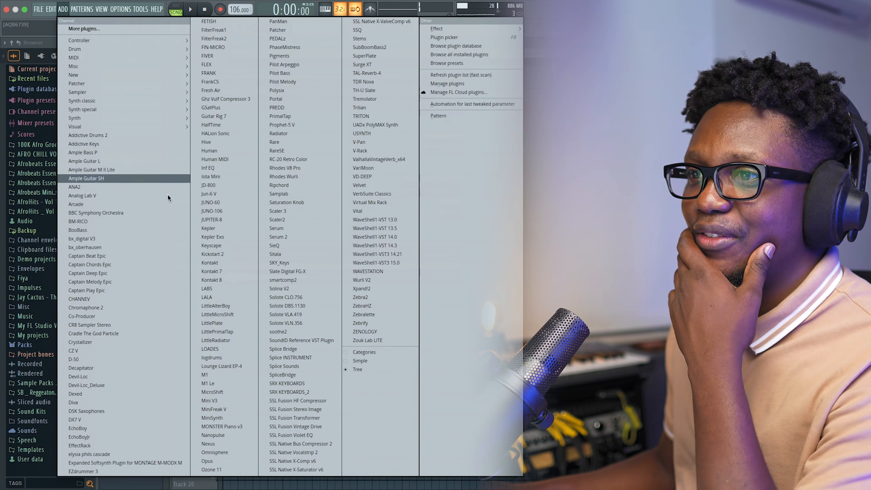
left_click(227, 281)
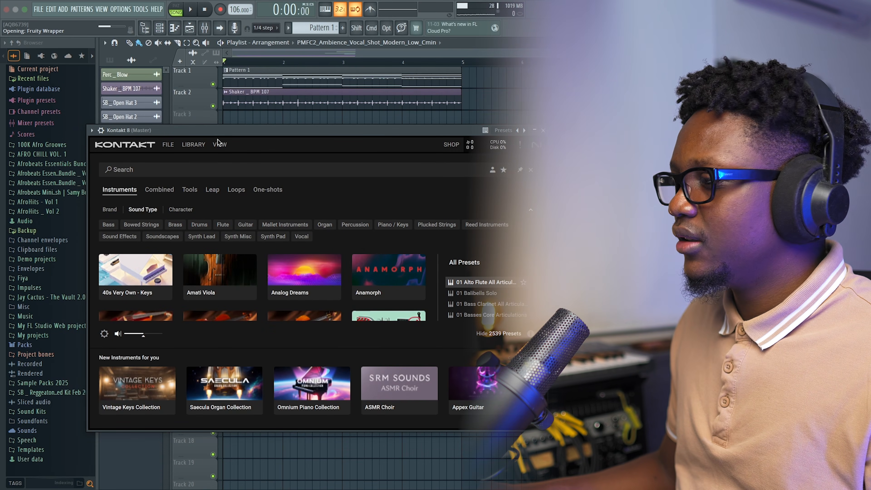
left_click(544, 130)
Add an Arcade channel and load the Trill Flute instrument after searching Arcade's instruments for "flute".
left_click(62, 9)
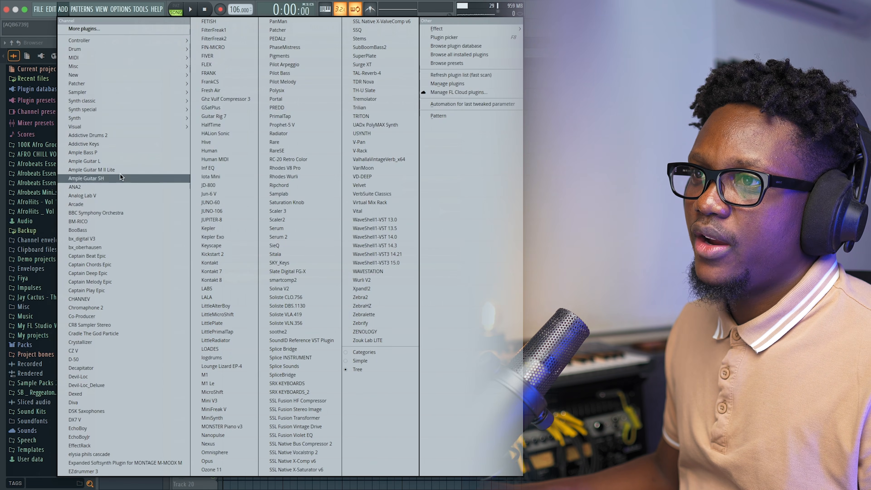
left_click(80, 205)
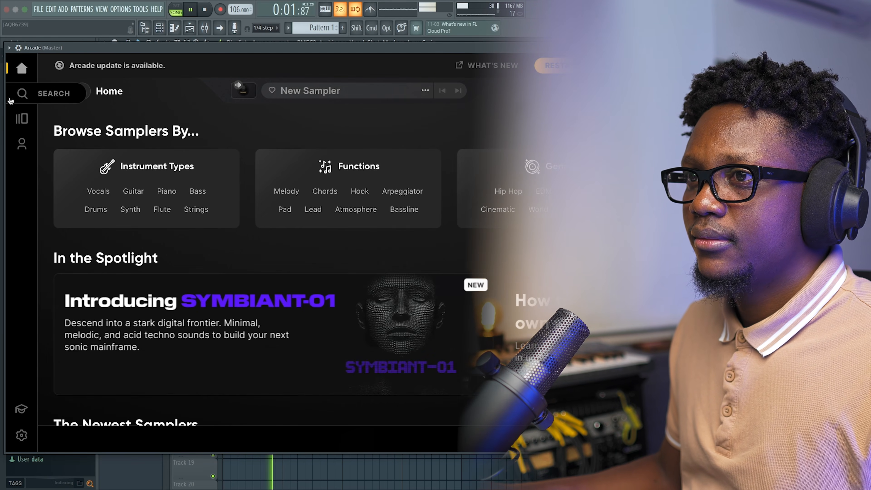
left_click(22, 94)
left_click(257, 132)
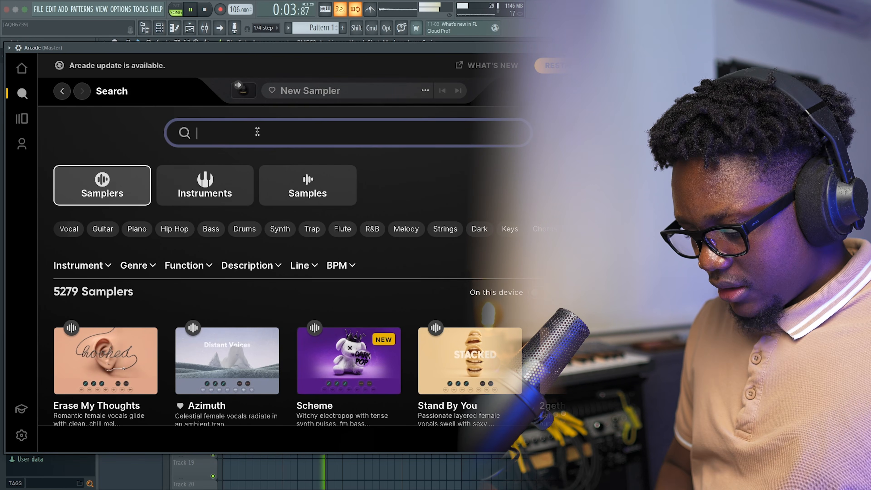
type("flute")
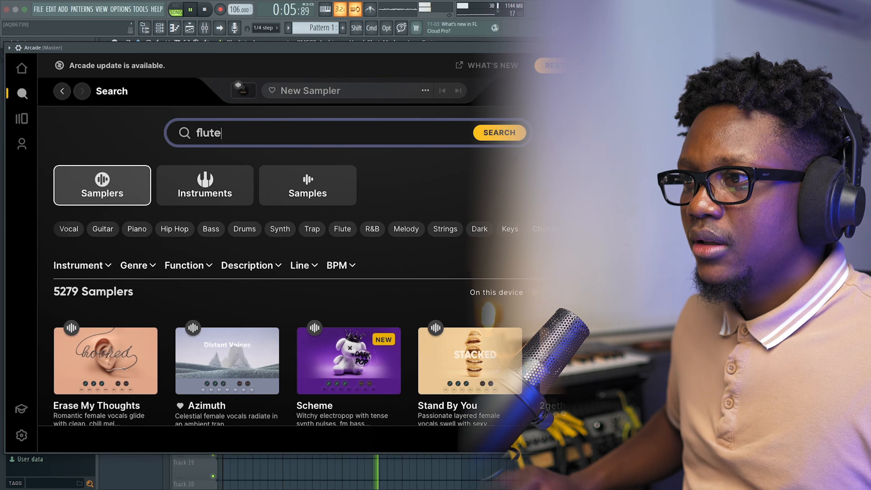
key("Return")
left_click(216, 185)
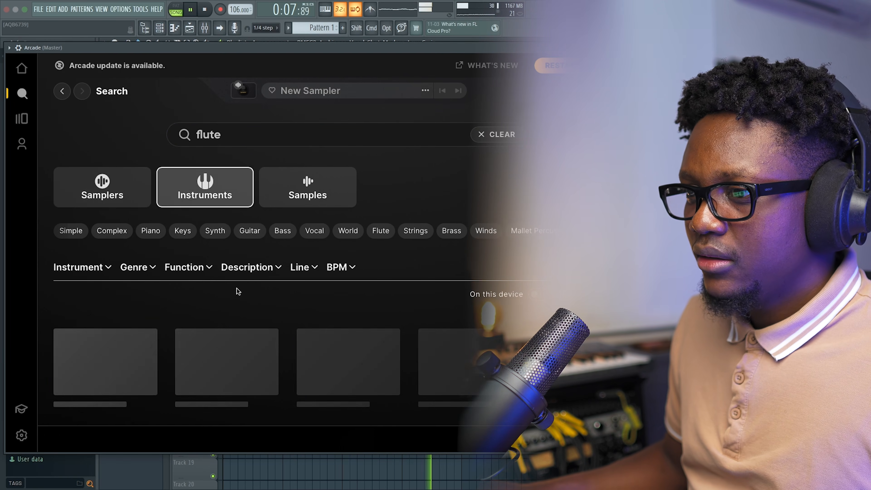
left_click(113, 338)
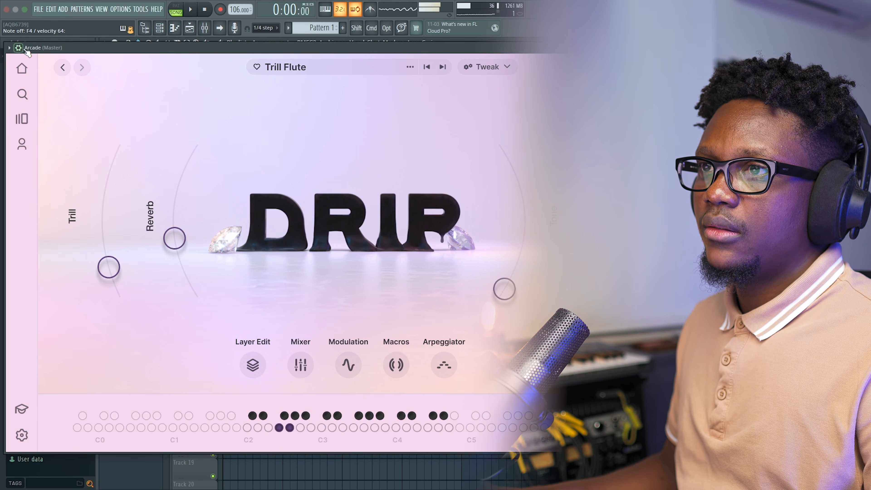
left_click(18, 47)
left_click(57, 65)
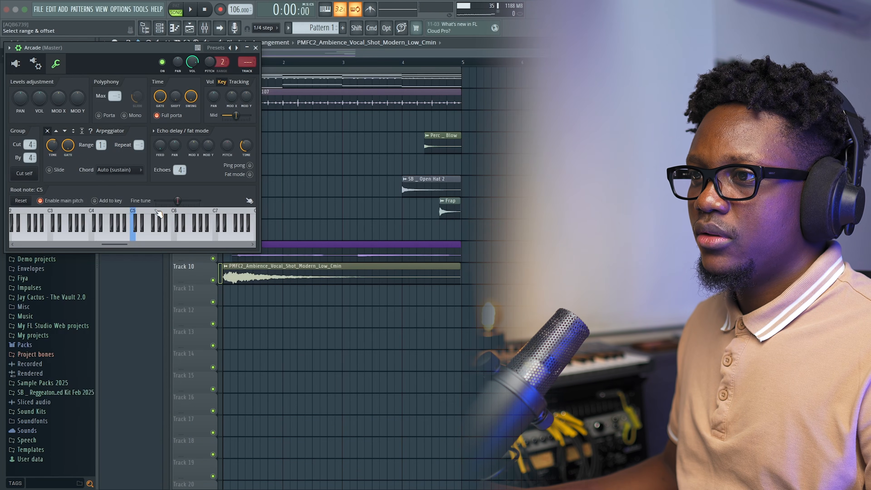
left_click(157, 220)
left_click(30, 200)
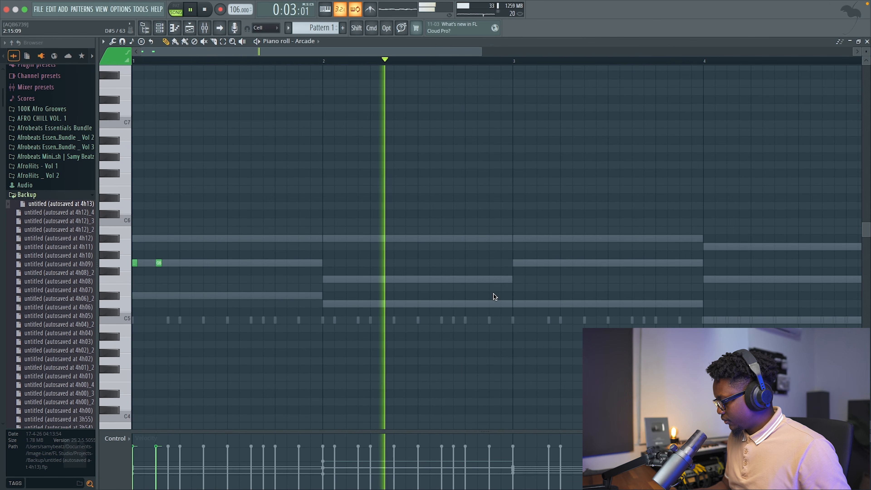
Add a descending A#5, A5, G5, F5 run at the end of bar 2 in the Arcade pattern and slightly lengthen its last notes.
key("space")
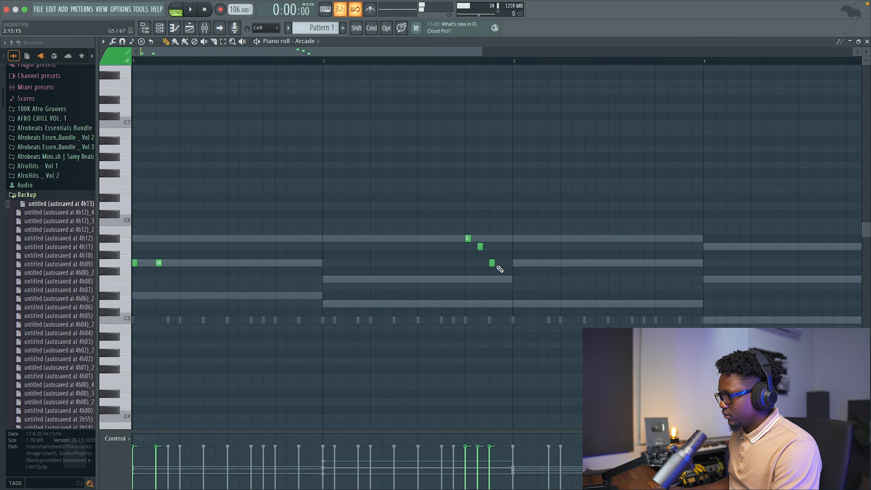
key("space")
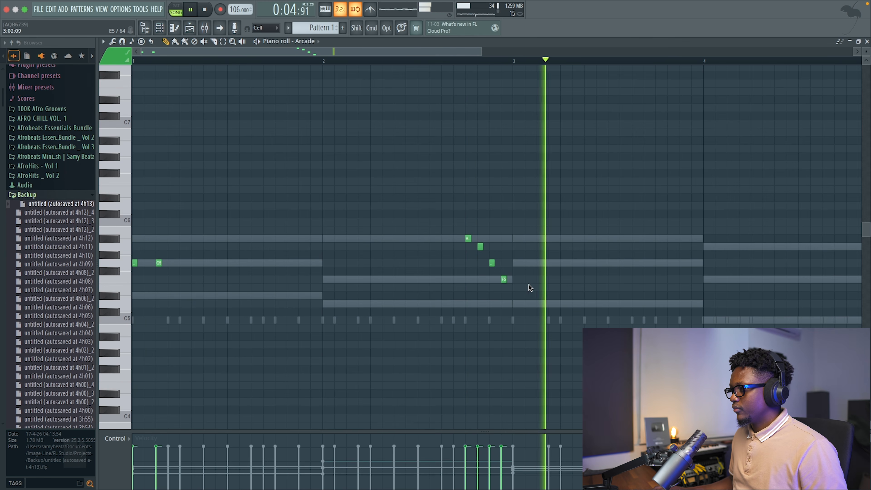
left_click_drag(482, 247, 508, 279)
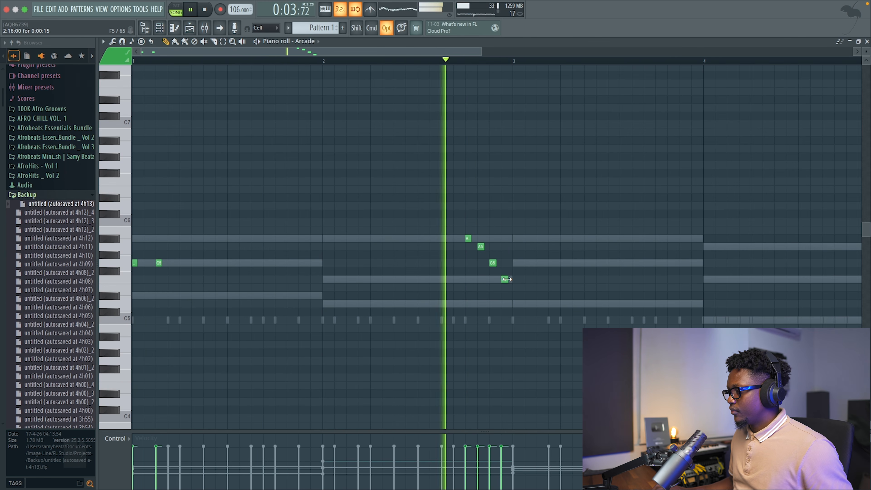
key("space")
Duplicate all Arcade notes from bars 1 and 2 into bars 3 and 4, and play the result.
key("super+a")
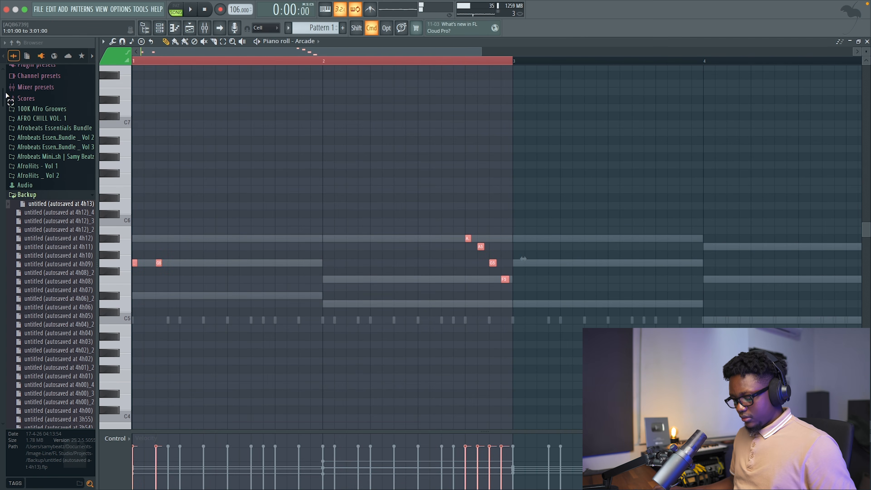
key("super+b")
key("space")
scroll(453, 133, "down", 2)
left_click(447, 61, "super")
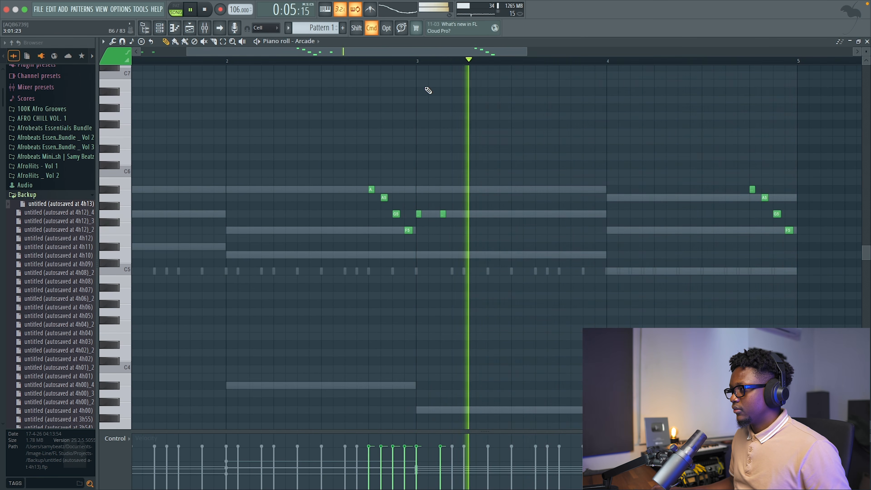
Delete the four duplicated notes of the descending run at the end of bar 4 and stop playback.
scroll(422, 91, "right", 3)
right_click(466, 189)
right_click(479, 198)
right_click(491, 214)
right_click(502, 230)
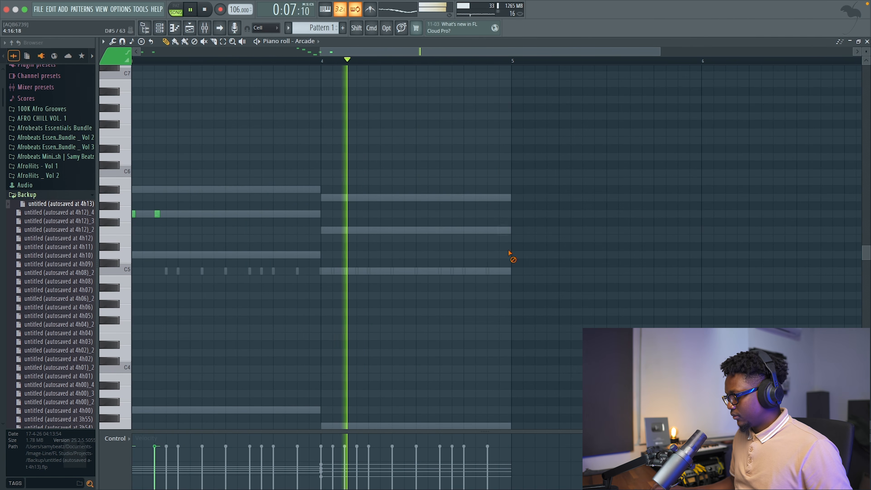
key("space")
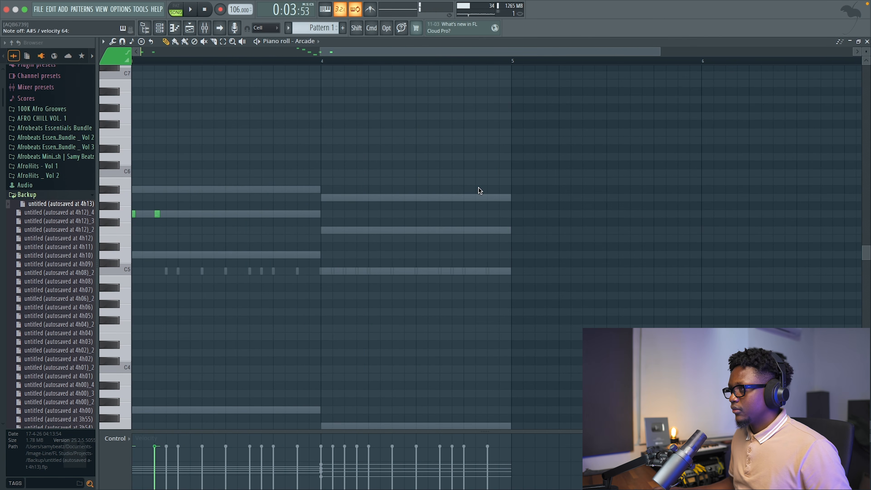
Play repeatedly from the start of bar 4 and from late in bar 3 to work out the flute melody's ending.
left_click(323, 62)
key("space")
left_click(322, 63)
left_click(322, 62)
left_click(322, 62)
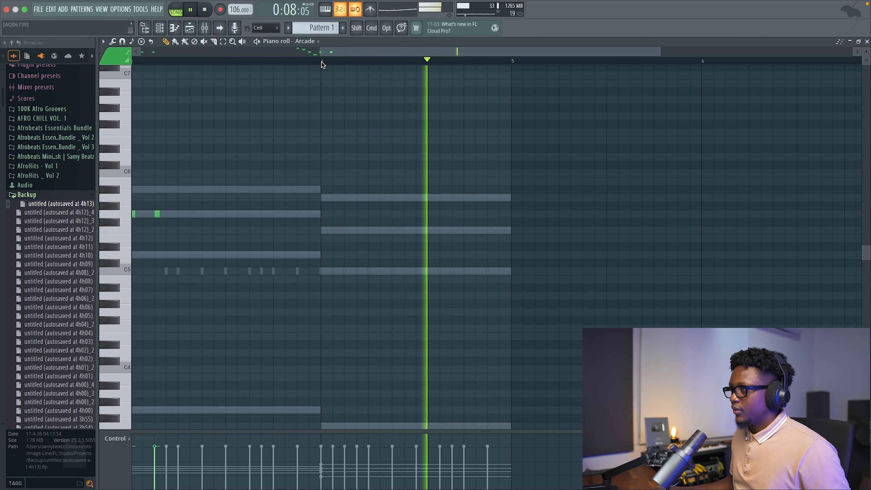
left_click(270, 62)
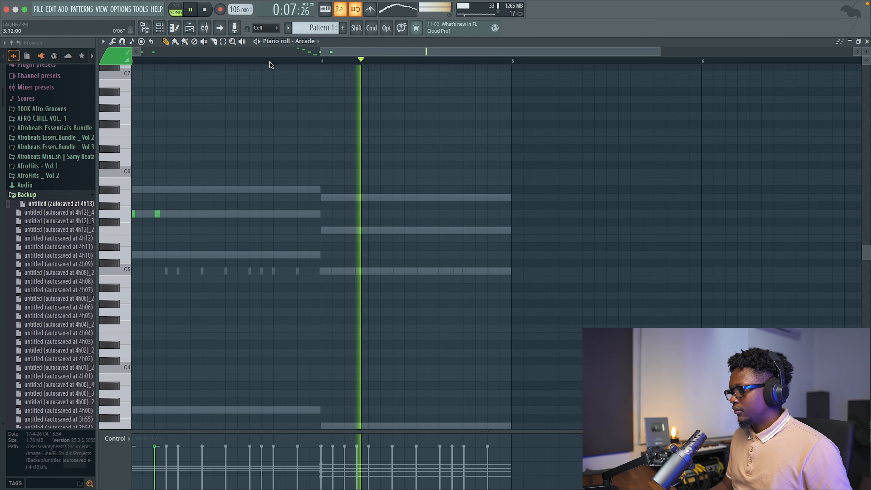
left_click(270, 62)
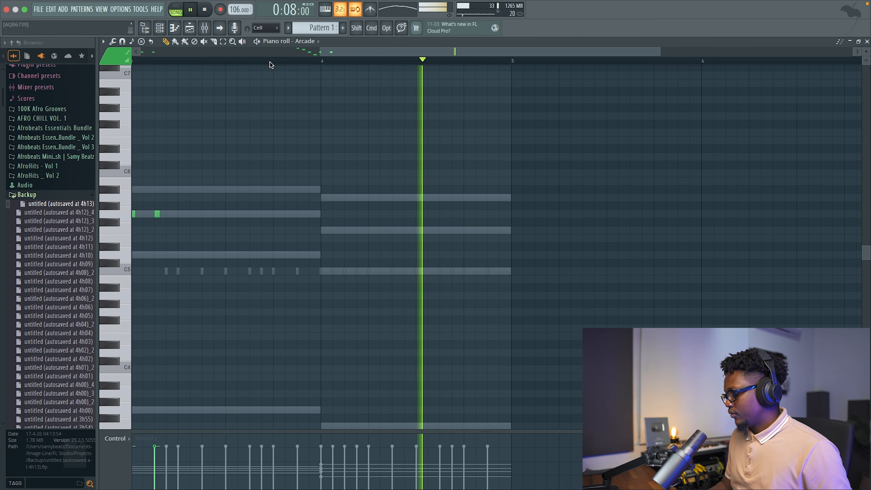
key("space")
Record repeated F5 flute notes in the second half of bar 4, followed by a rising G5, A5, A#5 run, and play them back.
key("space")
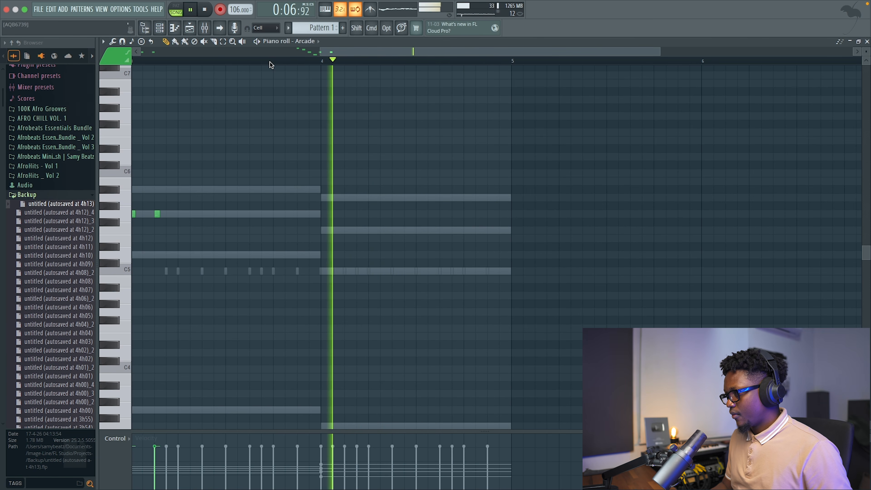
key("space")
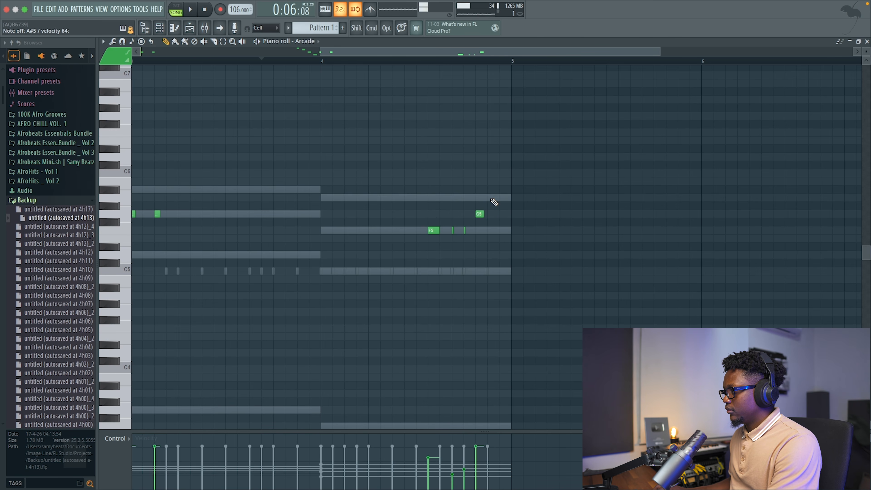
key("space")
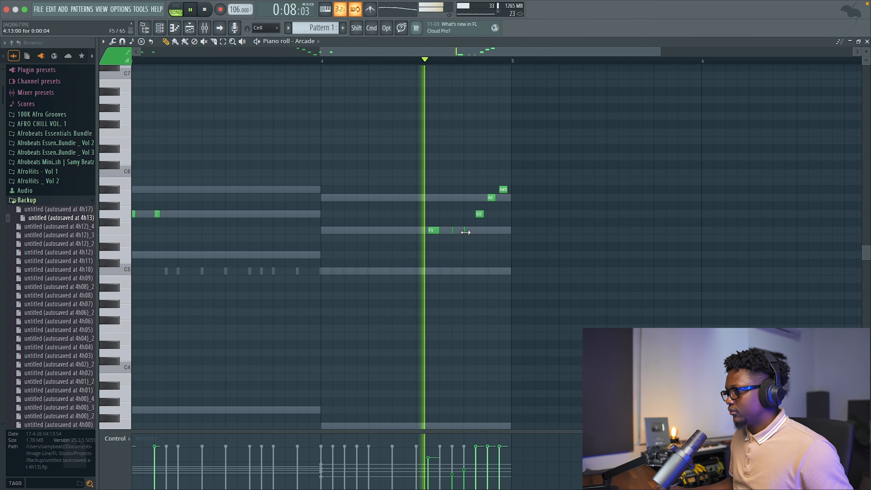
Replace the uneven F5 flute notes in the second half of bar 4 with three short, evenly spaced F5 notes and play the melody.
key("space")
left_click(434, 230)
key("space")
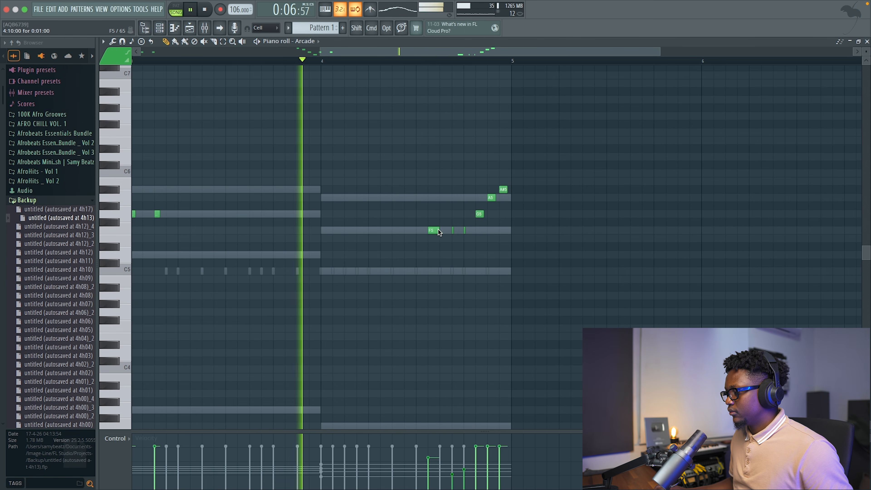
key("space")
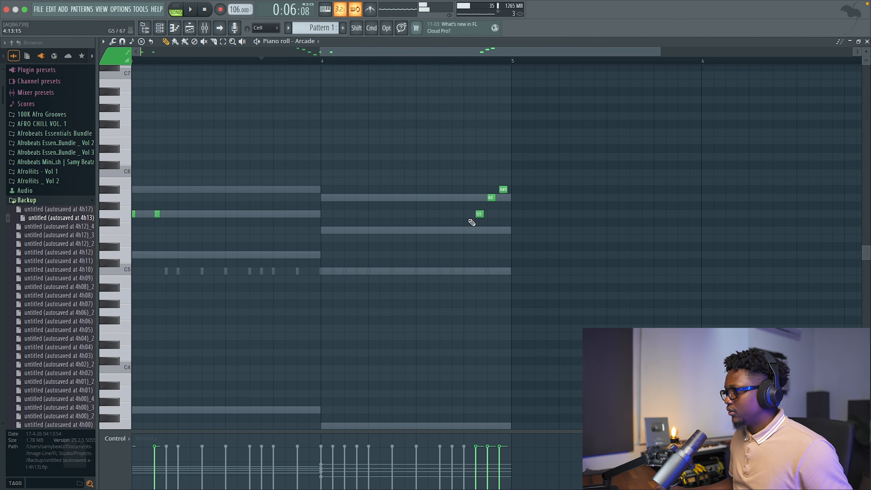
key("space")
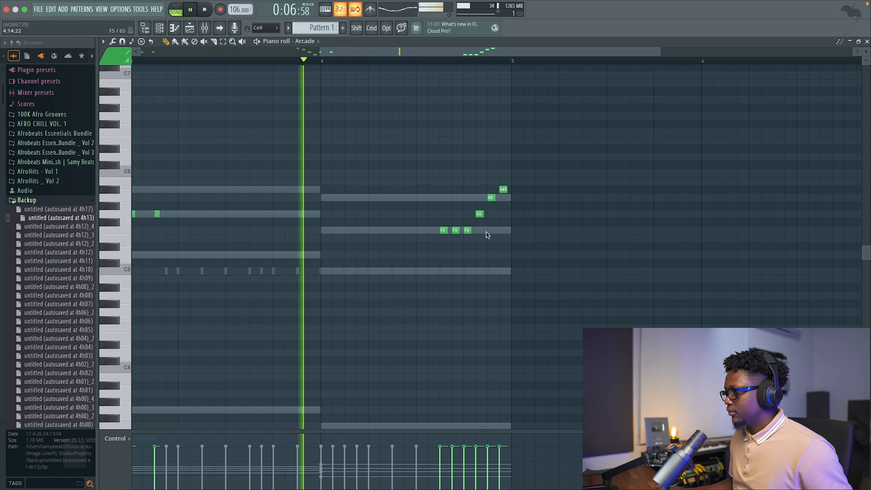
key("space")
key("space")
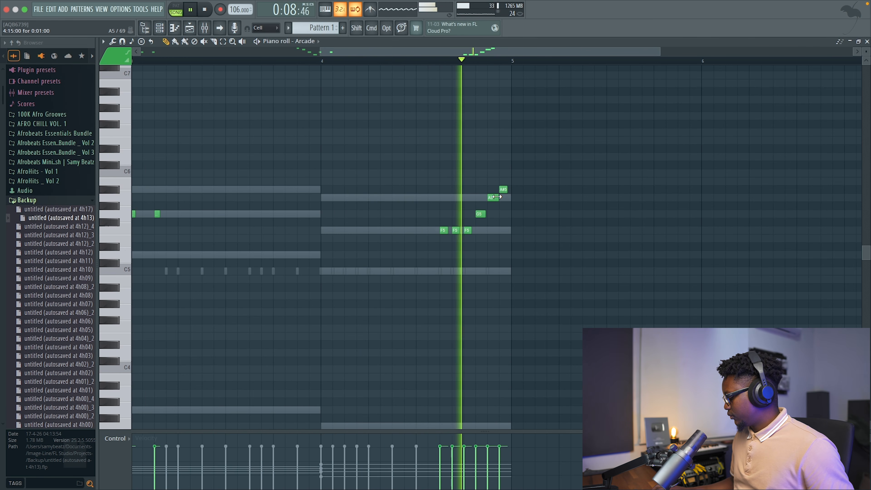
Return to the channel rack, show all channels, mute the Vocals channel and play the beat.
left_click(866, 41)
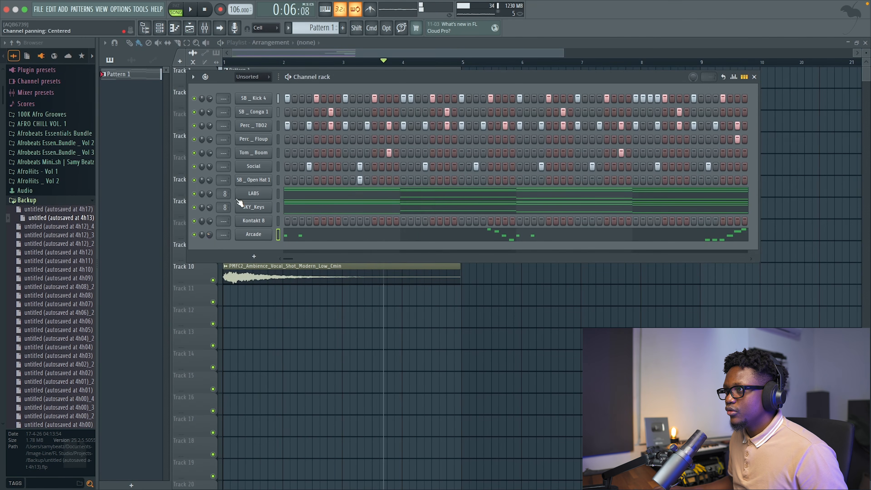
left_click(255, 86)
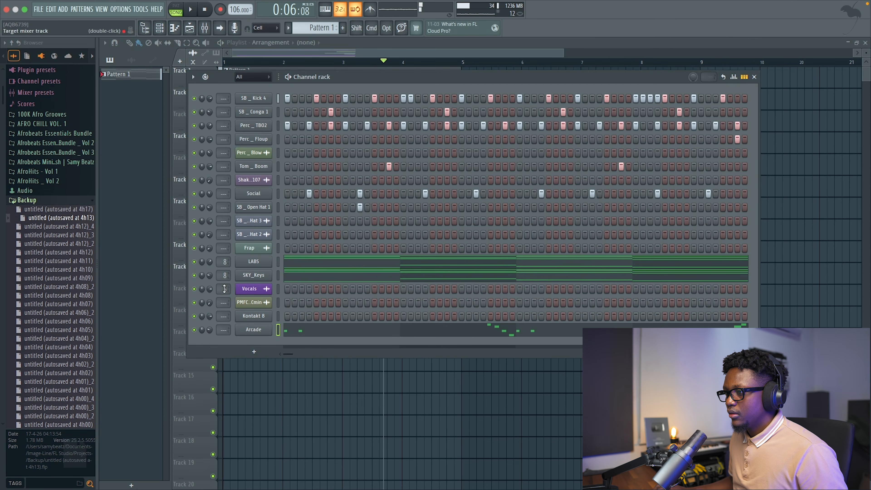
left_click(194, 289)
key("space")
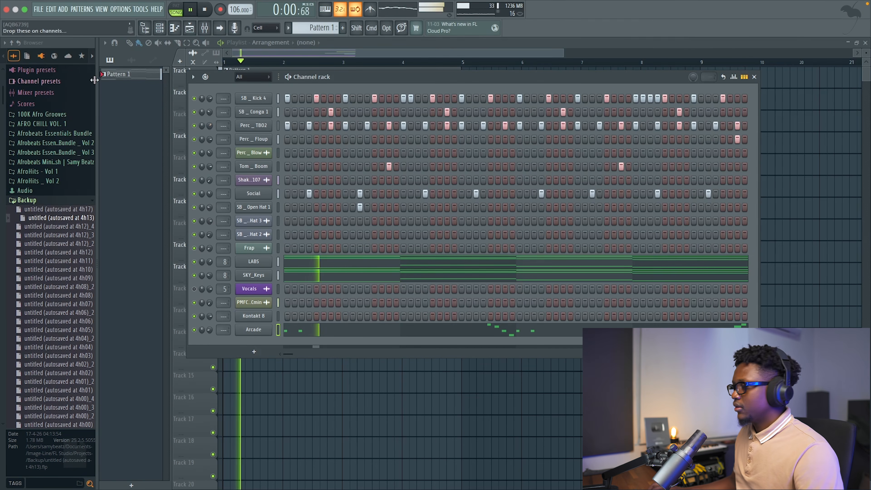
key("space")
Shorten the three repeated F5 notes in the Arcade melody and set the playback position to the start of bar 4.
left_click(515, 330)
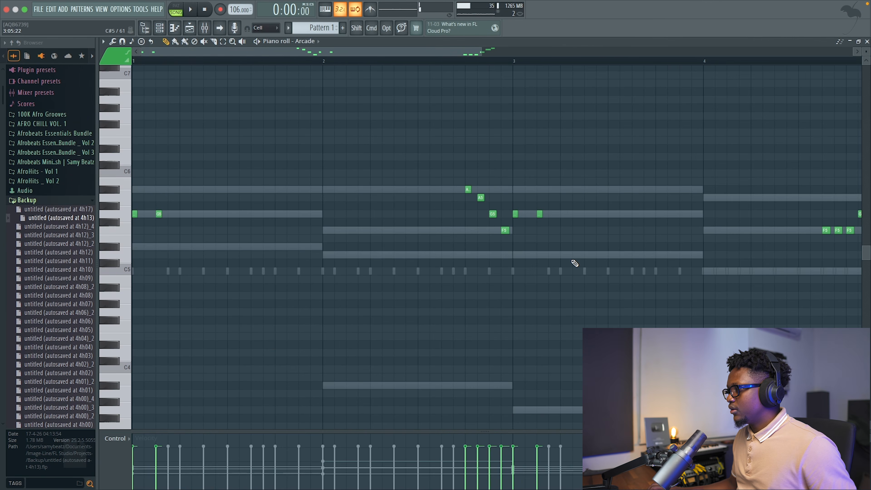
scroll(575, 263, "right", 5)
left_click_drag(613, 248, 588, 222)
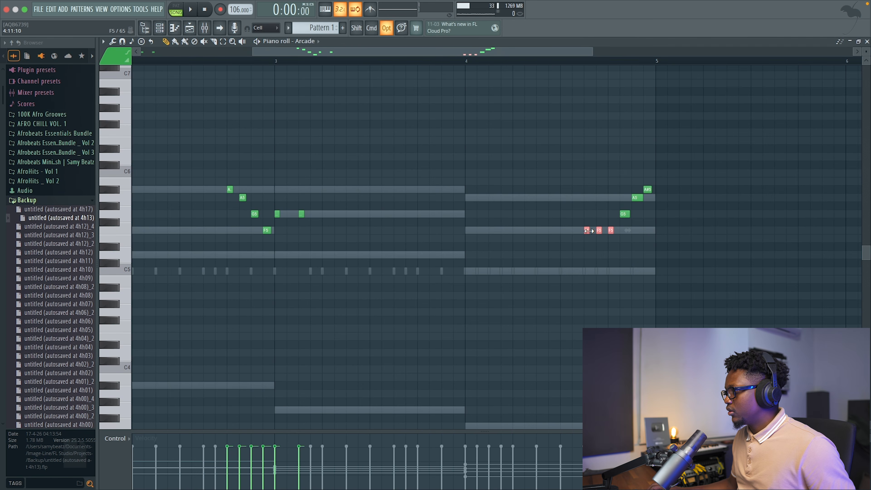
left_click(470, 64)
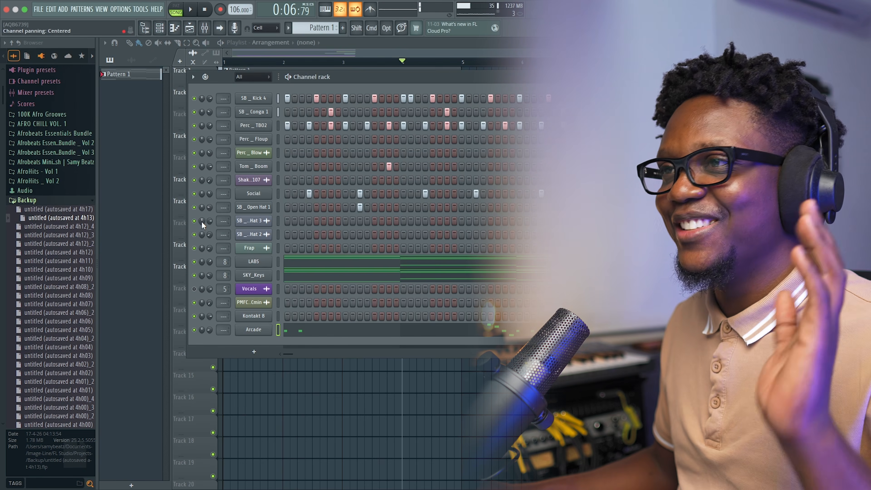
Add a Trilian bass channel, sort its patches by Ratings, load Clean Fender Mute - Full Range and close the editor.
left_click(63, 9)
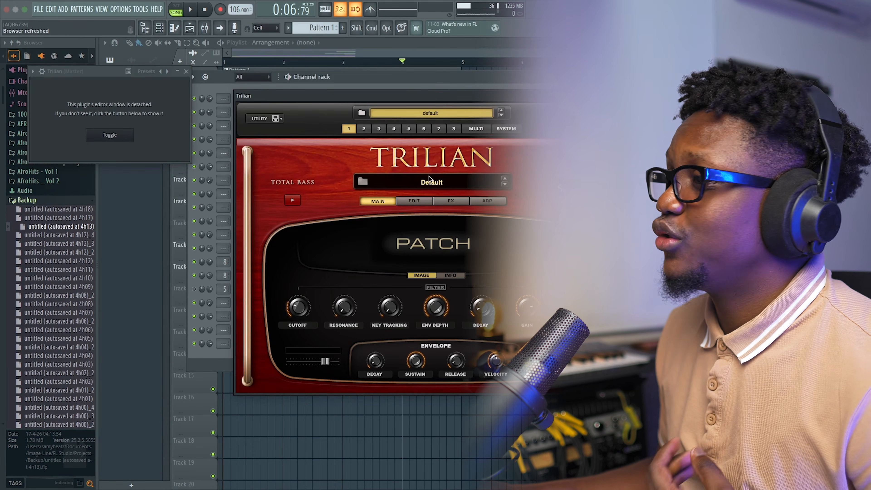
left_click(432, 182)
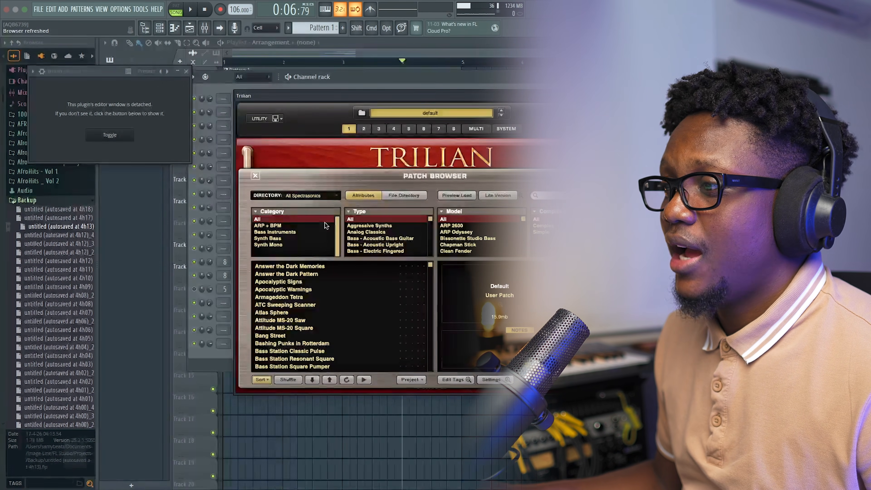
left_click(265, 380)
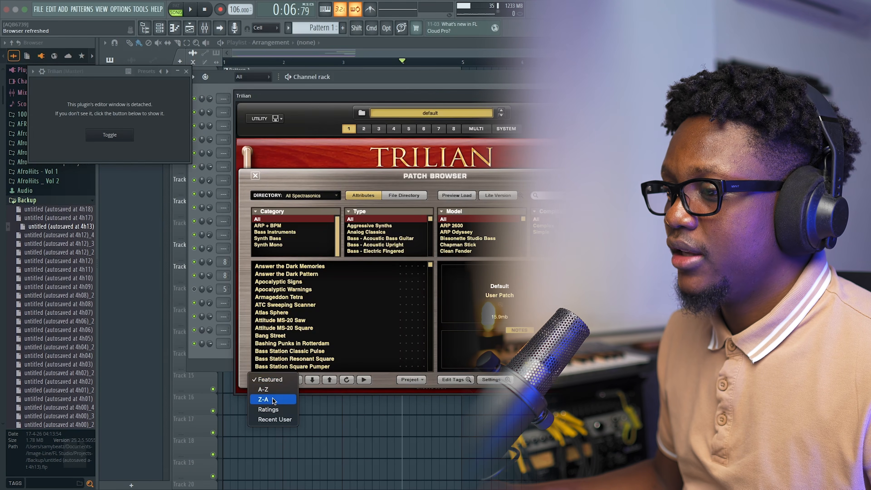
left_click(270, 411)
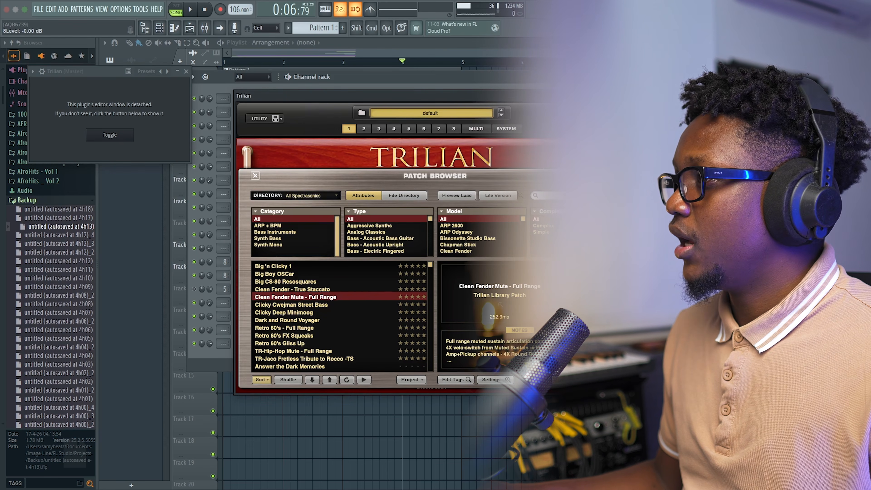
left_click(622, 96)
Draw Trilian D#5 notes at the start and end of bar 1 and a D5 at bar 2, trimming the second D#5 near the bar line.
key("F7")
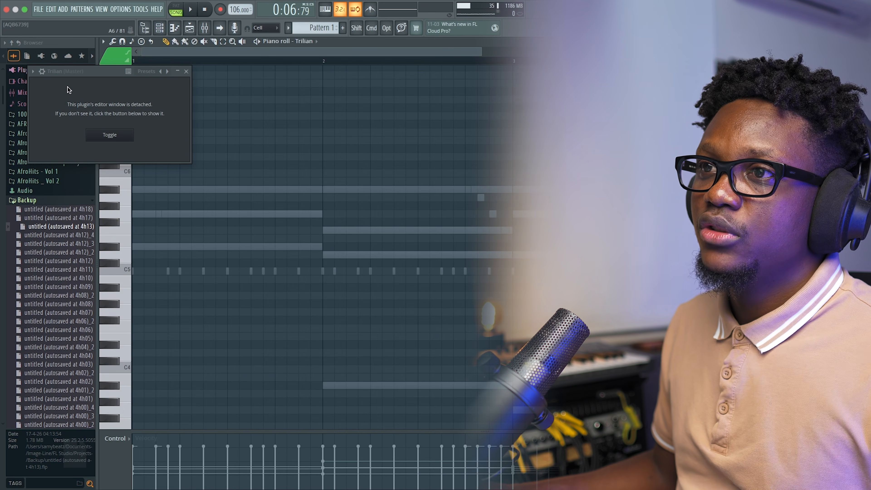
left_click(33, 71)
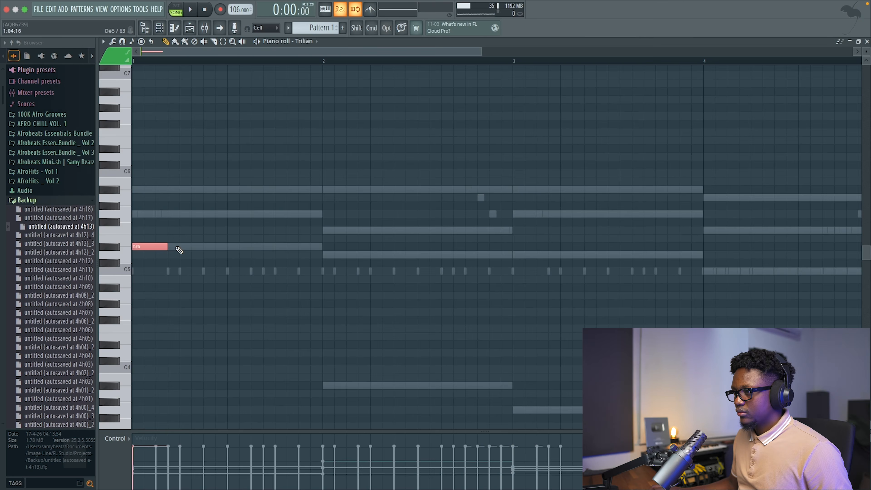
key("space")
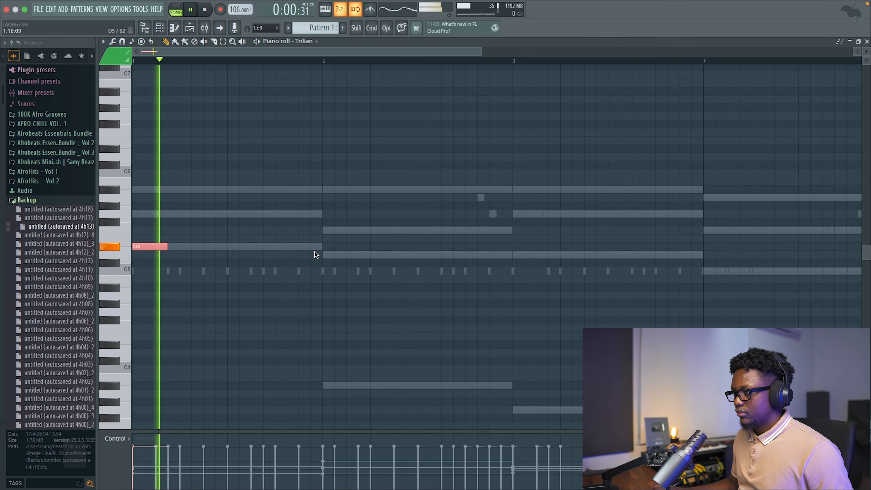
left_click(324, 254)
key("space")
left_click(301, 247)
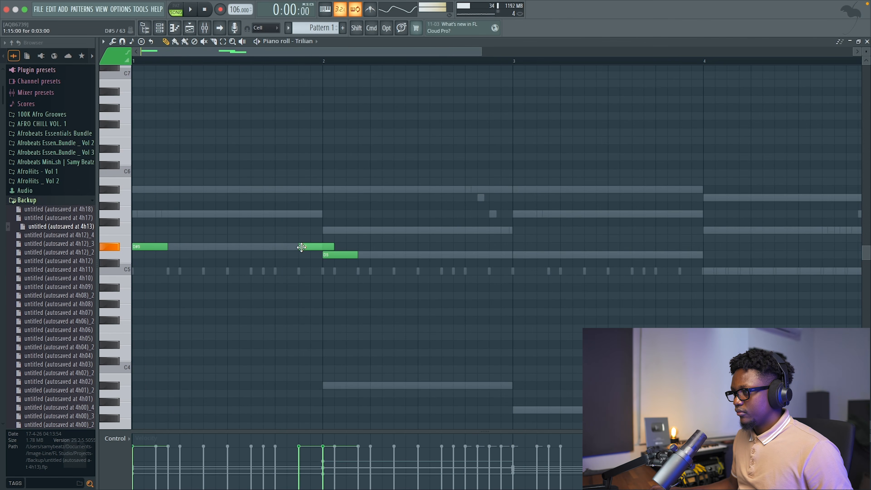
key("space")
left_click_drag(333, 247, 325, 249)
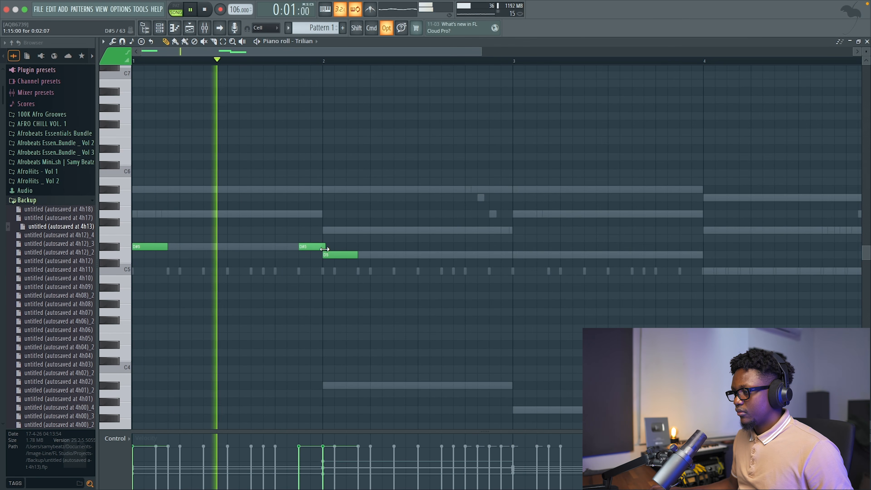
Replace the D5 at the start of bar 2 with A#3, raise it one octave and play the bass line.
key("space")
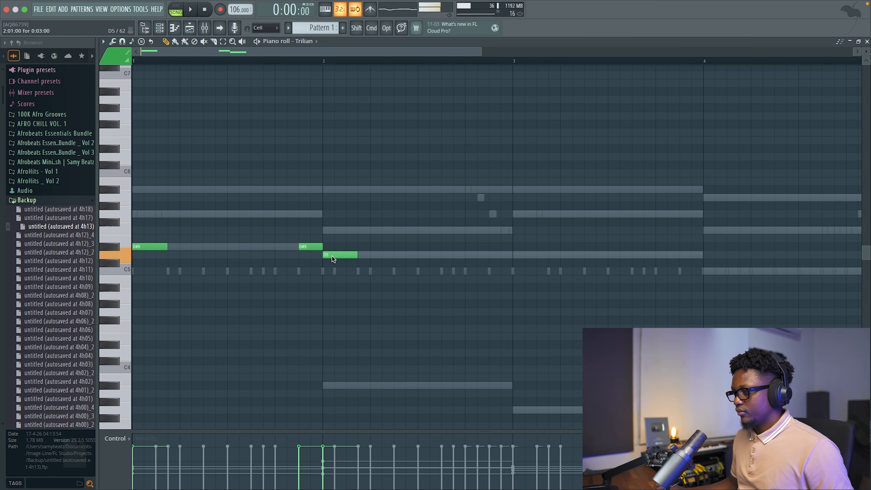
left_click(334, 387, "ctrl")
key("ctrl+Up")
key("space")
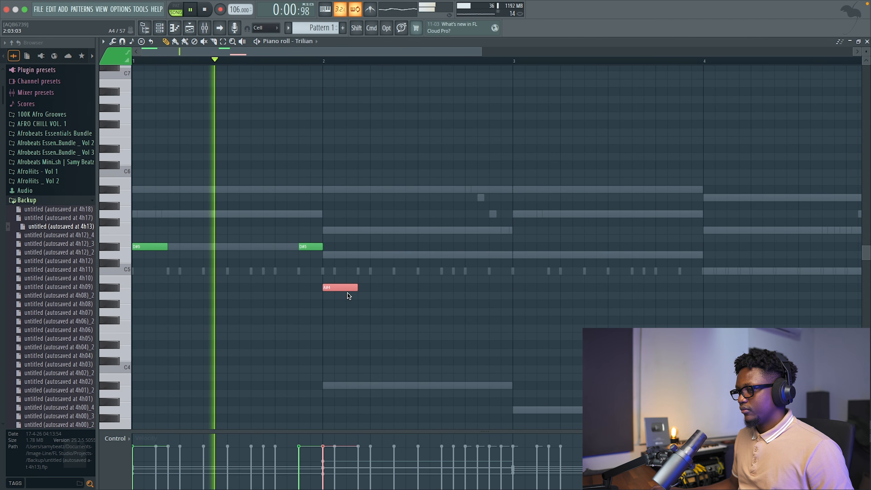
key("space")
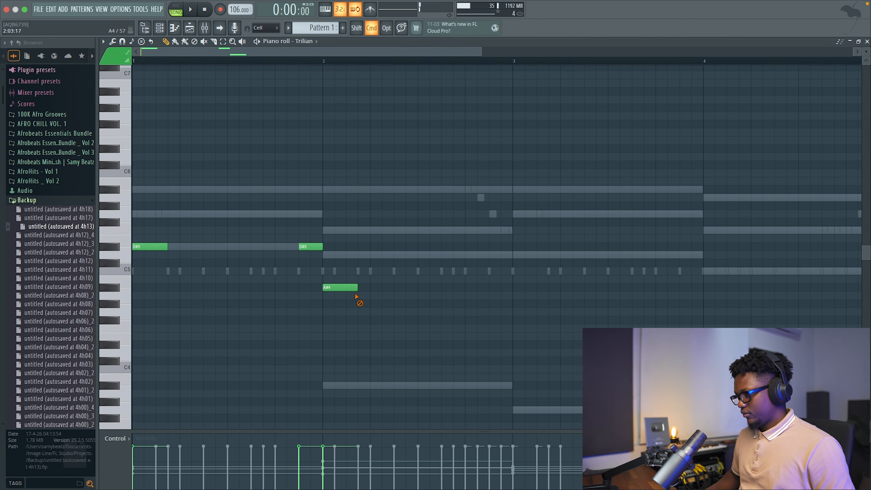
Transpose all the Trilian bass notes down one octave and play them.
key("super+Down")
key("space")
scroll(354, 295, "down", 3)
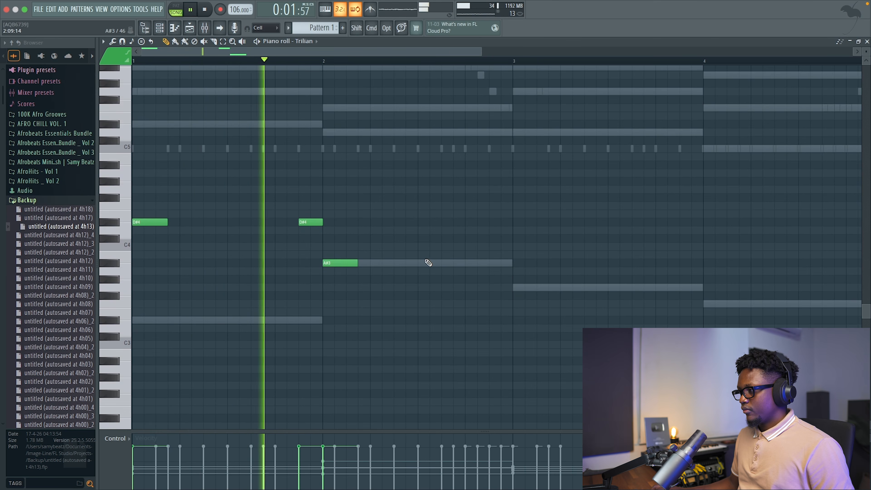
Draw bass notes G3 at bar 3, G4 at its end, F4 at bar 4 and F3 late in bar 4, extending the G4 to the bar line.
left_click(514, 287)
scroll(555, 277, "right", 3)
scroll(561, 278, "right", 1)
left_click(494, 287)
left_click(517, 304)
left_click_drag(517, 304, 500, 253)
key("super+Up")
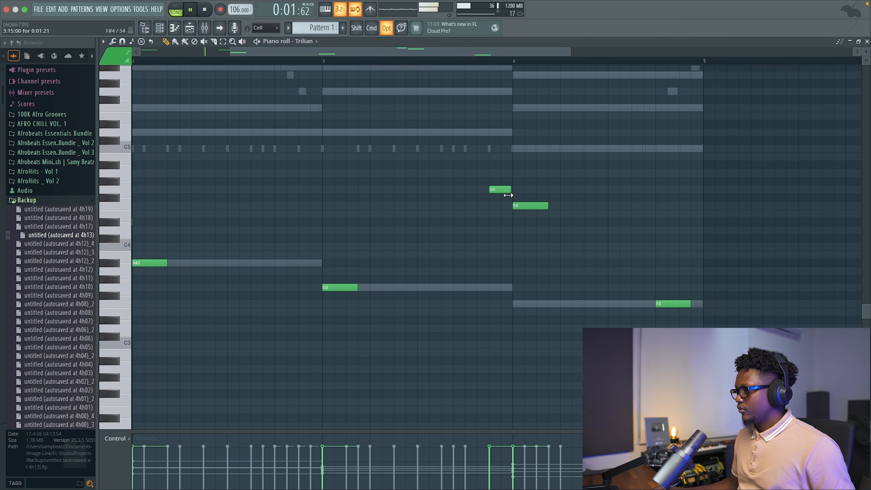
left_click_drag(509, 192, 513, 192)
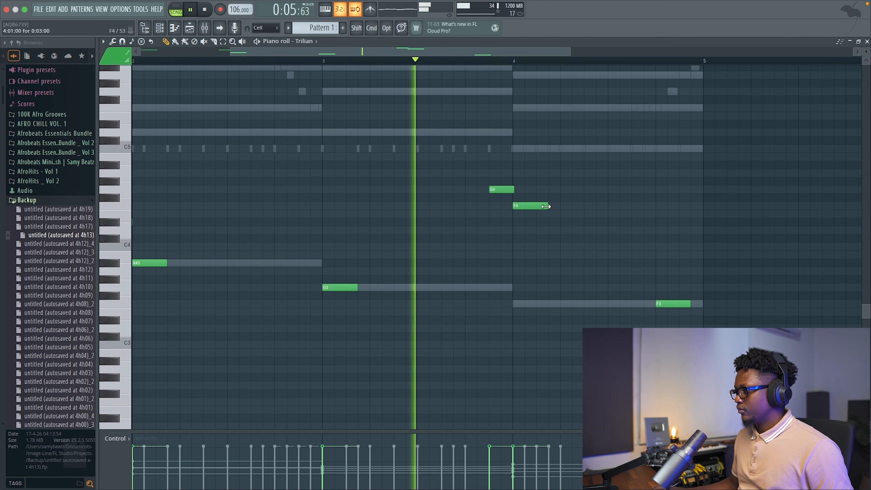
key("space")
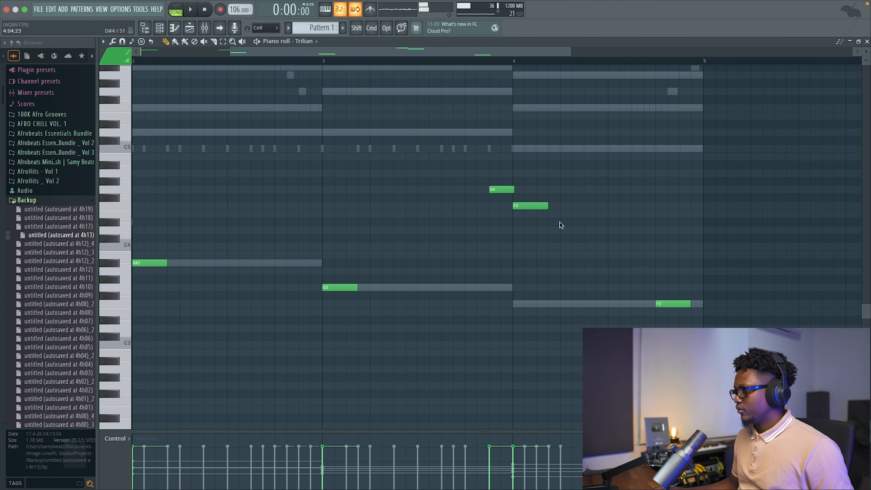
Try the G4 and F4 bass notes one octave lower, restore them, and lengthen the last F3 to the end of bar 4.
left_click_drag(543, 217, 484, 171)
key("ctrl+Down")
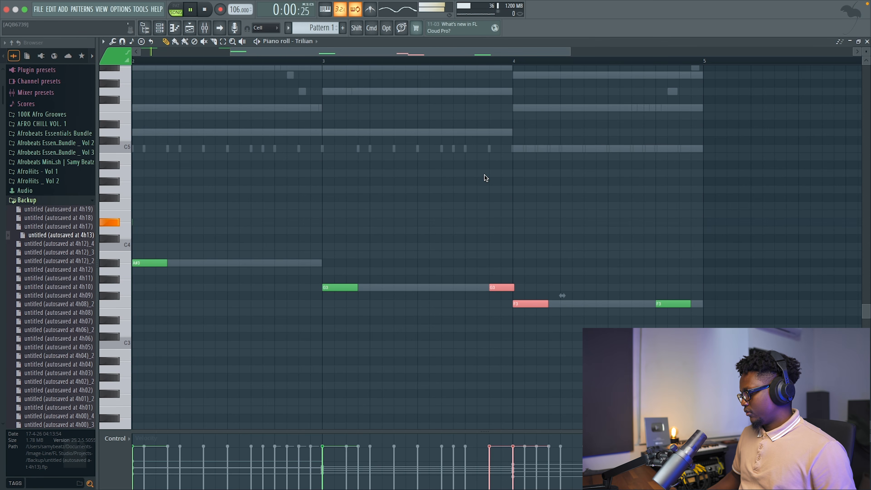
key("ctrl+Up")
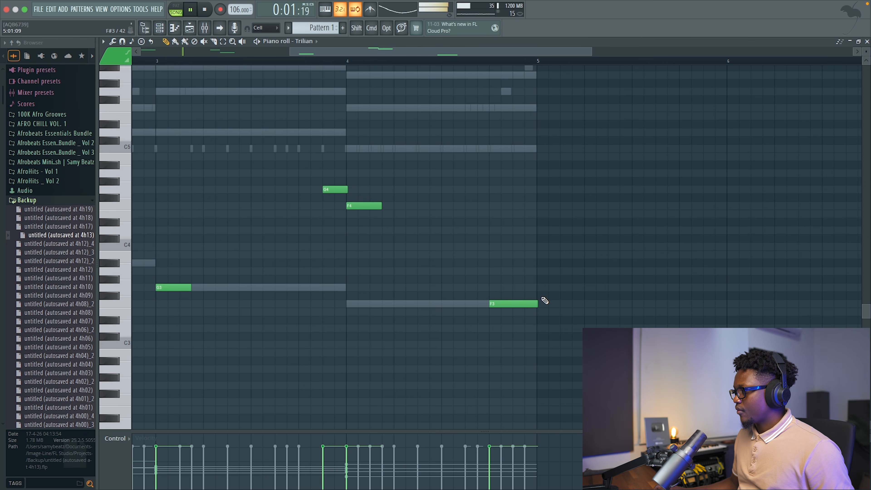
Close the bass piano roll, play the full beat, and open the ORKTAVE'S DRUMS folder in AFRO CHILL VOL. 1.
left_click(866, 42)
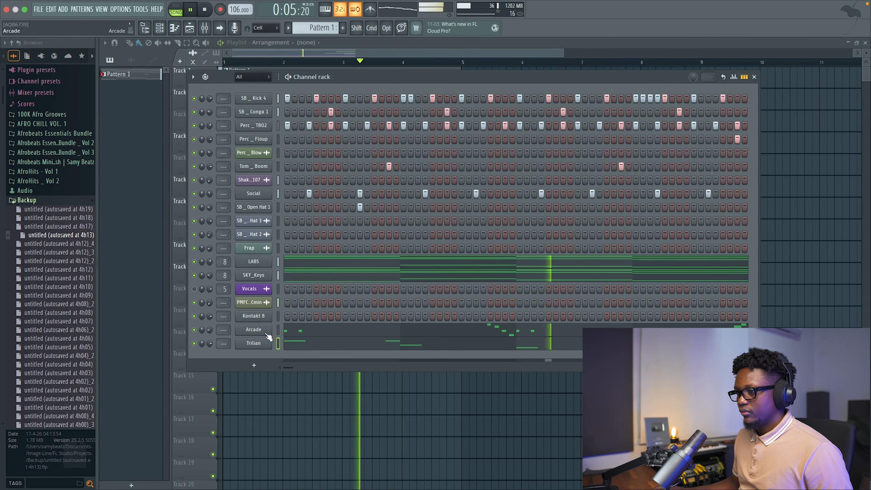
key("space")
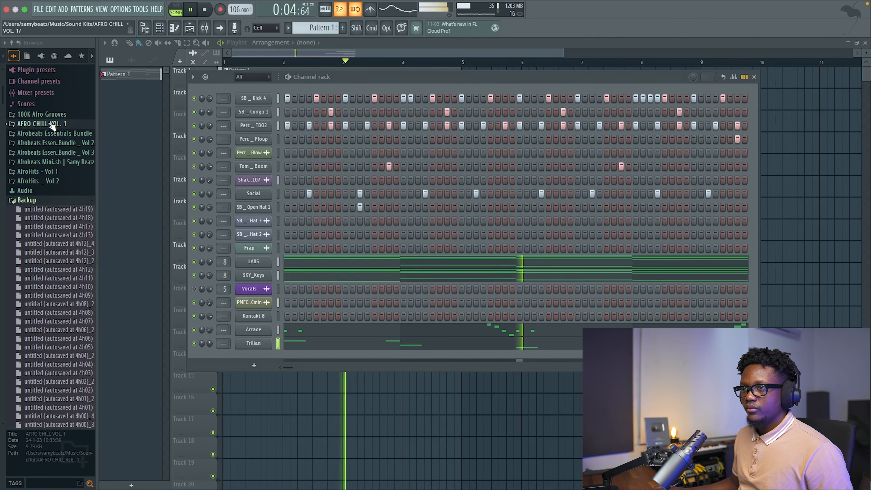
left_click(65, 125)
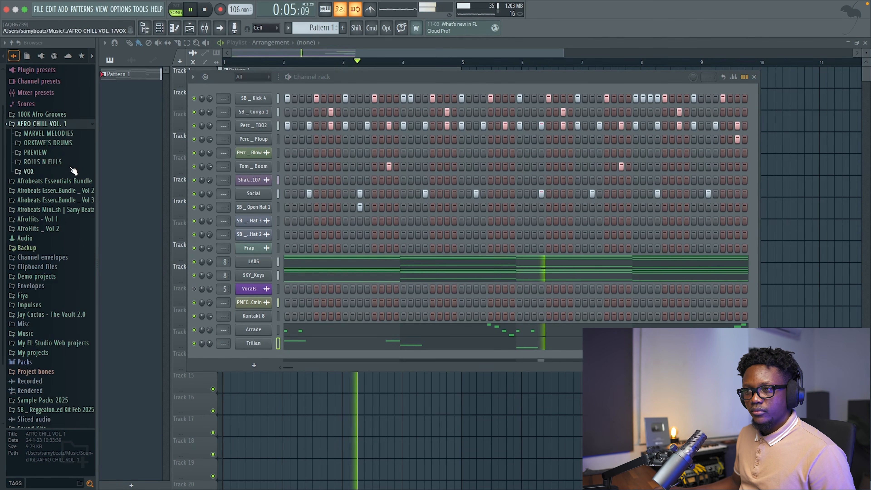
left_click(45, 142)
left_click(308, 45)
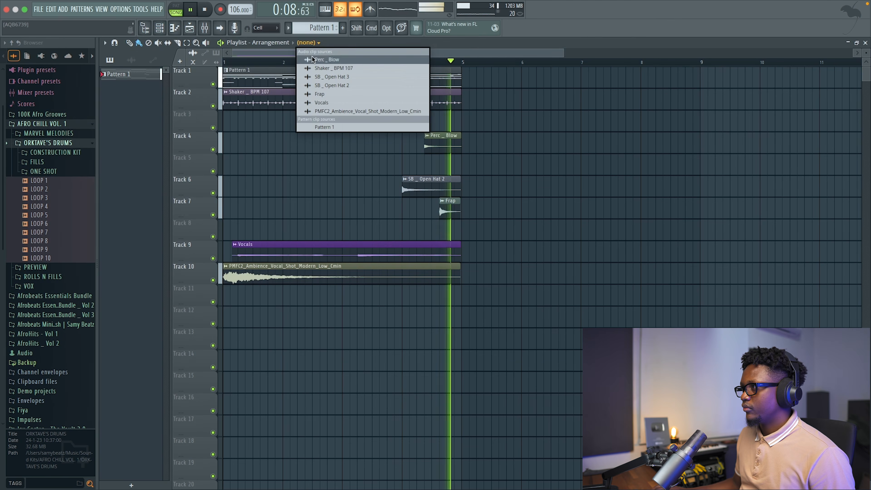
left_click(476, 55)
key("space")
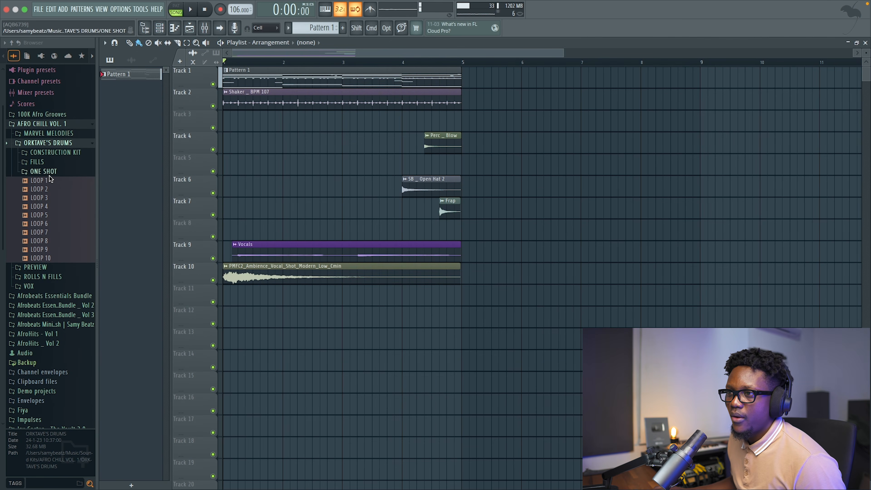
Open LOOP 1 in the CONSTRUCTION KIT folder and audition its SHAKER sample.
left_click(60, 152)
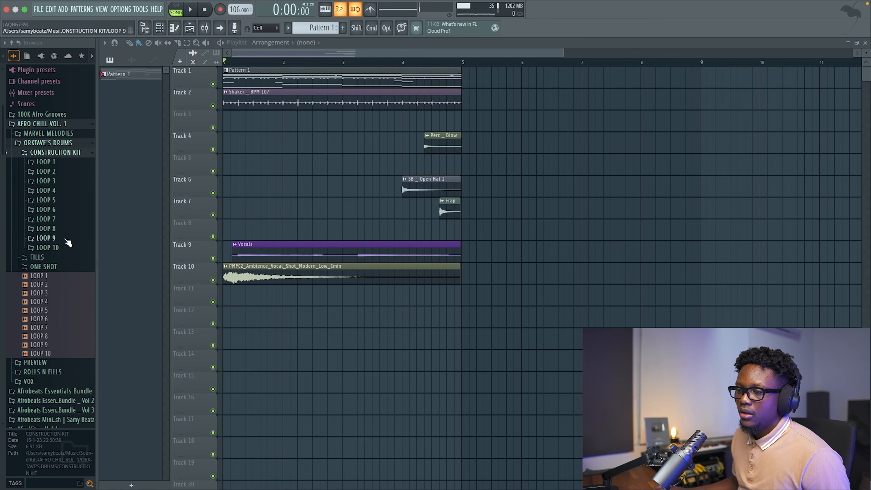
left_click(57, 163)
left_click(56, 197)
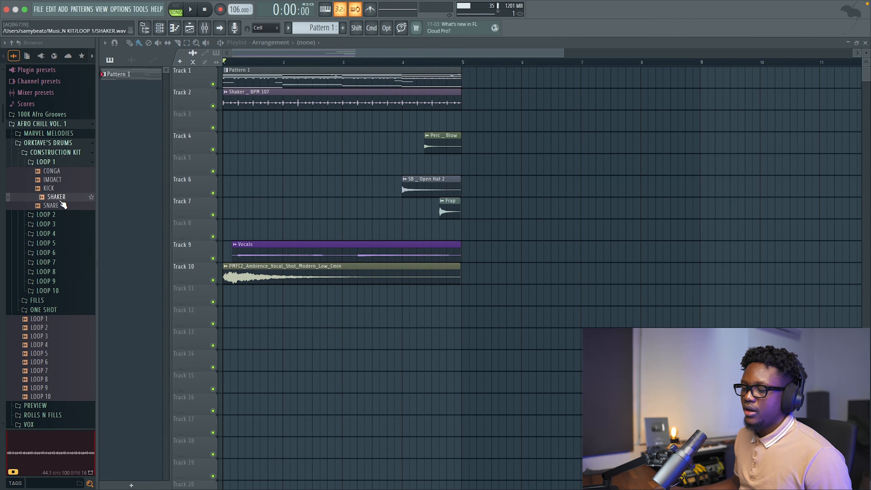
Place the LOOP 1 SHAKER sample on Track 11 from bar 1, and lower its channel volume to 27% during playback.
left_click_drag(329, 317, 328, 296)
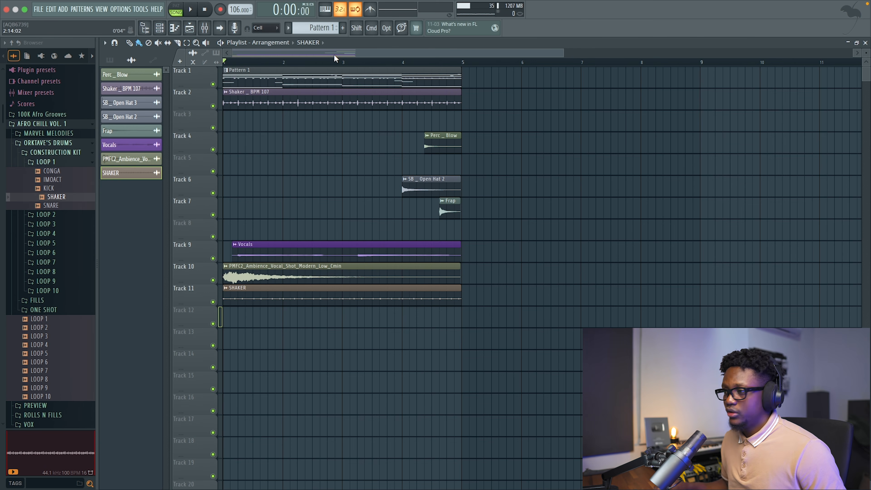
key("space")
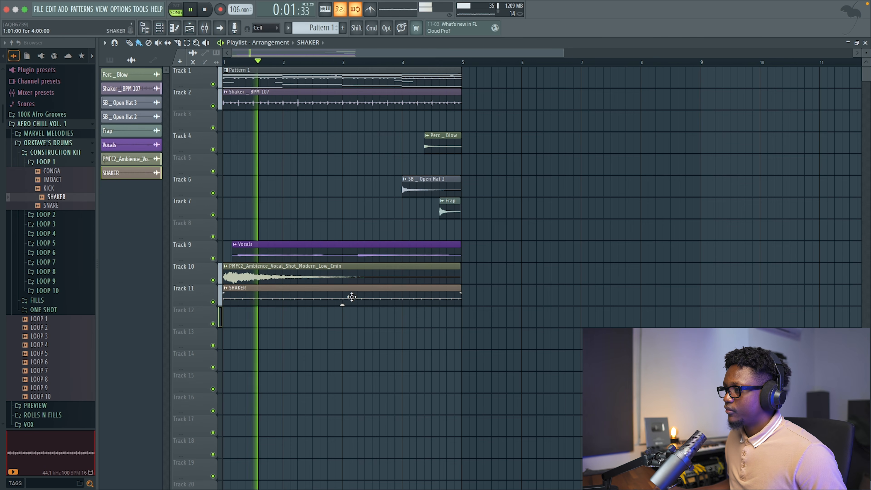
double_click(350, 295)
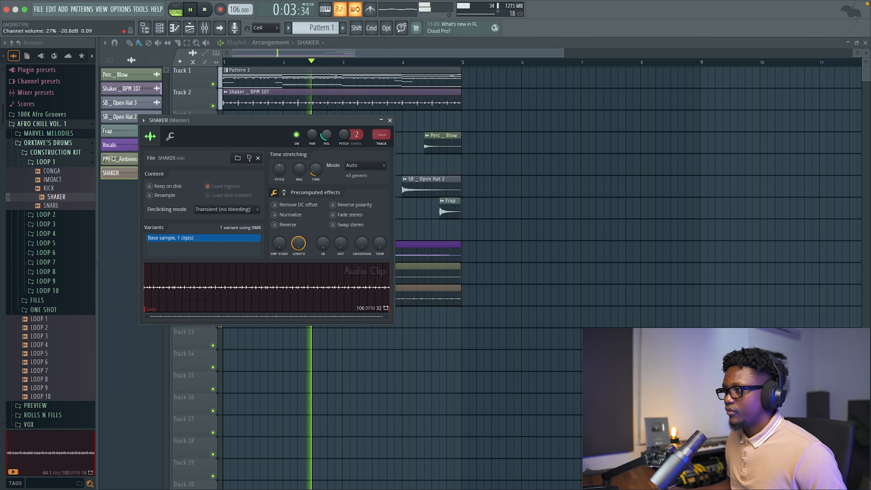
left_click(390, 120)
key("space")
Show all channels in the channel rack and check the SB _ Conga 1 channel's miscellaneous settings, including its root note.
left_click(159, 29)
left_click(258, 78)
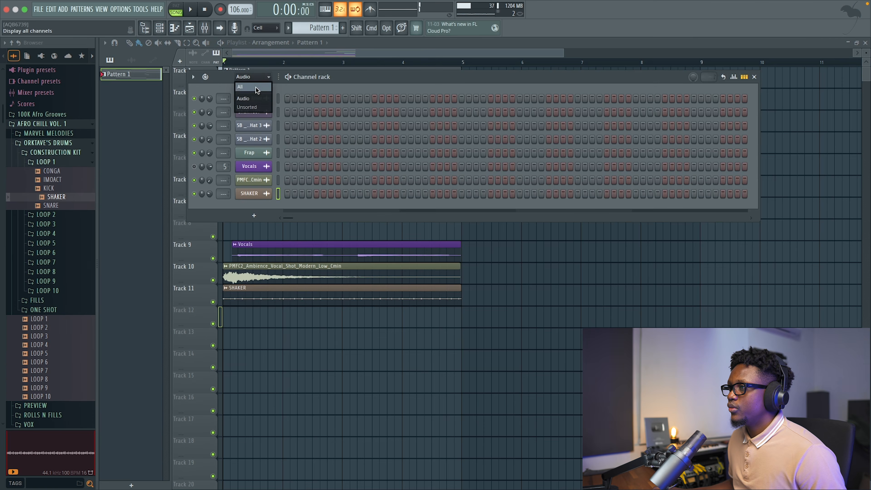
left_click(256, 87)
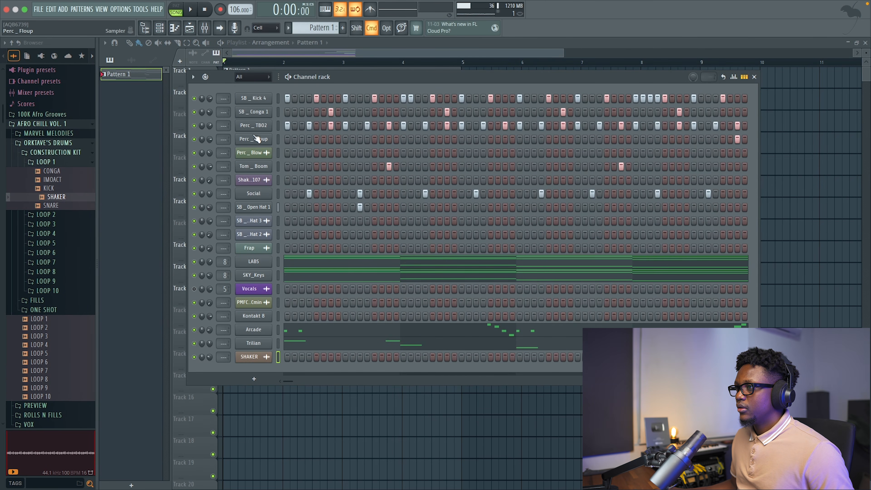
right_click(258, 113)
left_click(255, 113)
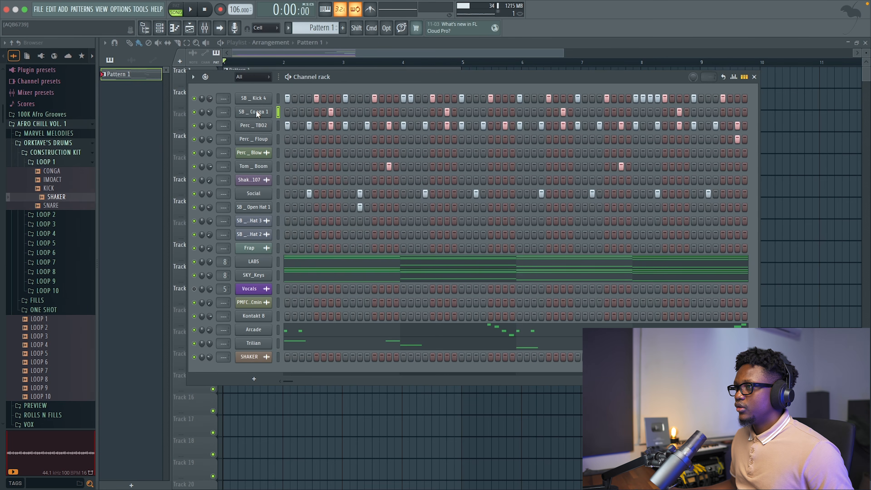
left_click(249, 113)
left_click(237, 184)
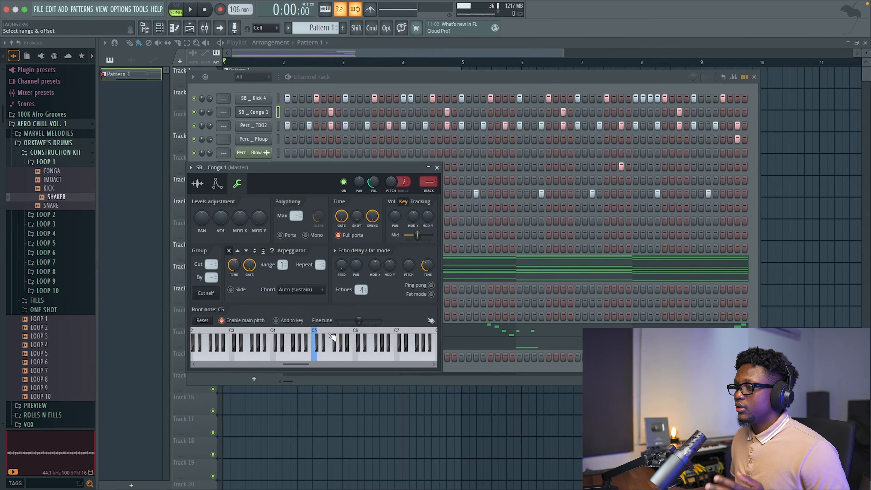
left_click(436, 168)
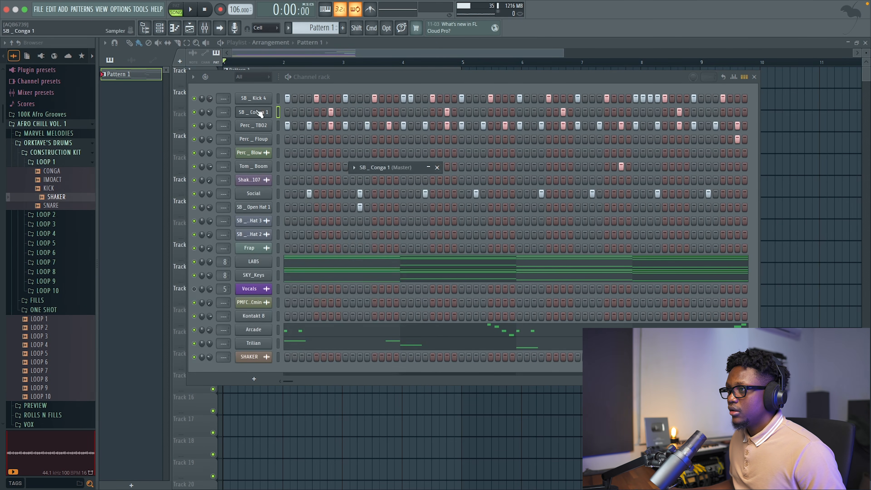
Retune the four SB _ Conga 1 notes in the piano roll to D#5, A#5, G5 and F5 across bars 1 to 4.
right_click(248, 113)
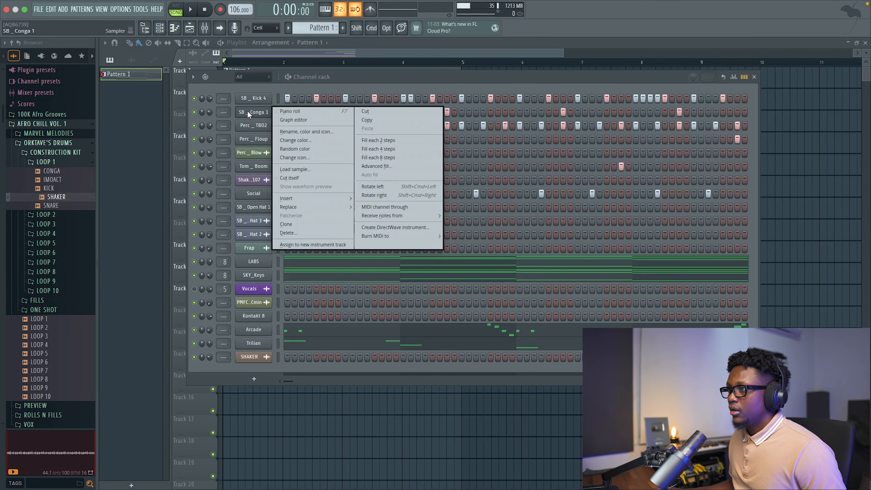
left_click(298, 112)
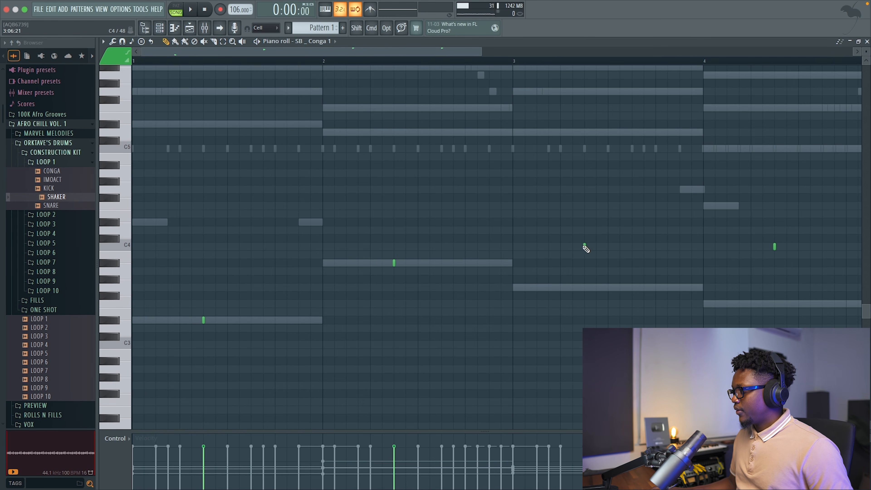
key("space")
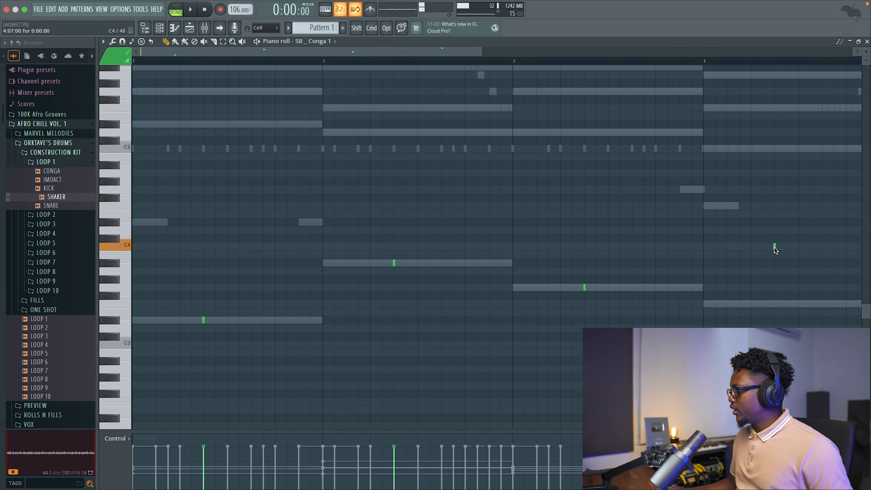
scroll(776, 307, "up", 1)
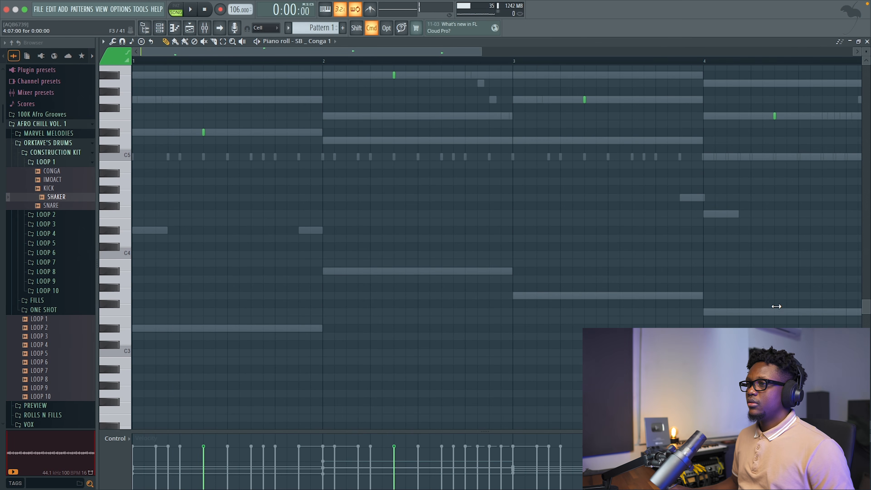
Play the beat to check the retuned conga notes over all four bars, and close the piano roll.
key("space")
scroll(508, 208, "up", 10)
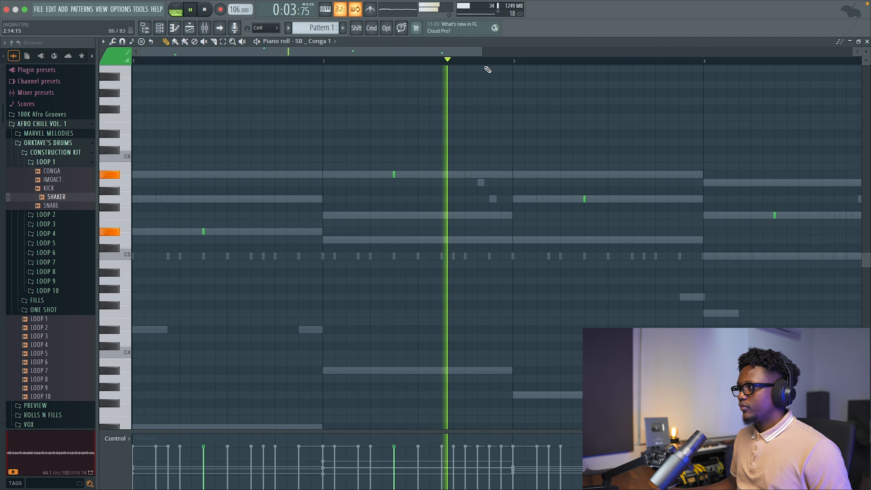
left_click_drag(487, 52, 624, 84)
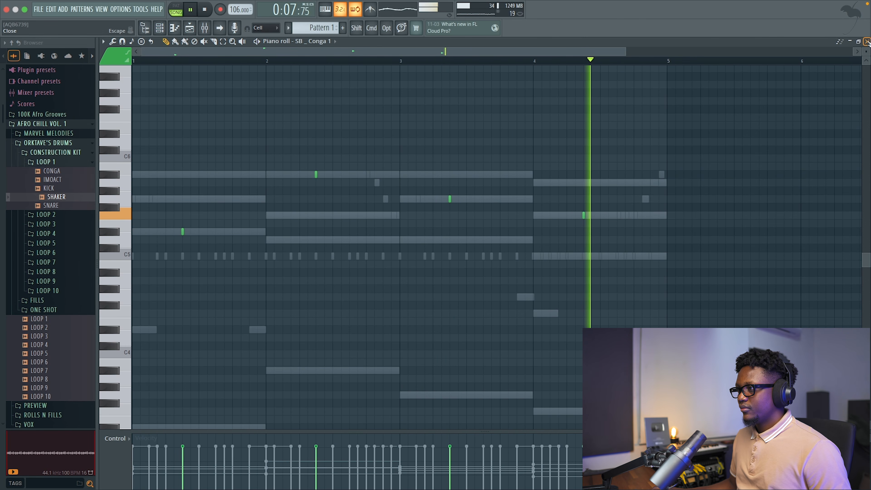
key("space")
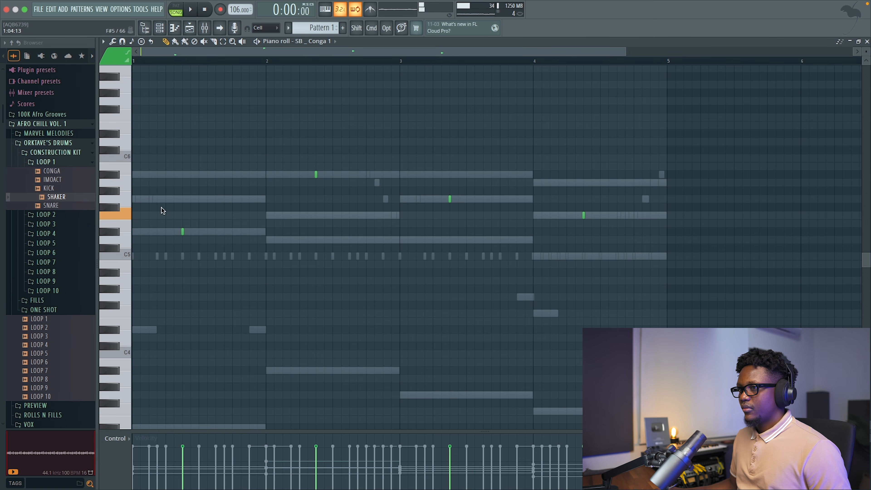
key("space")
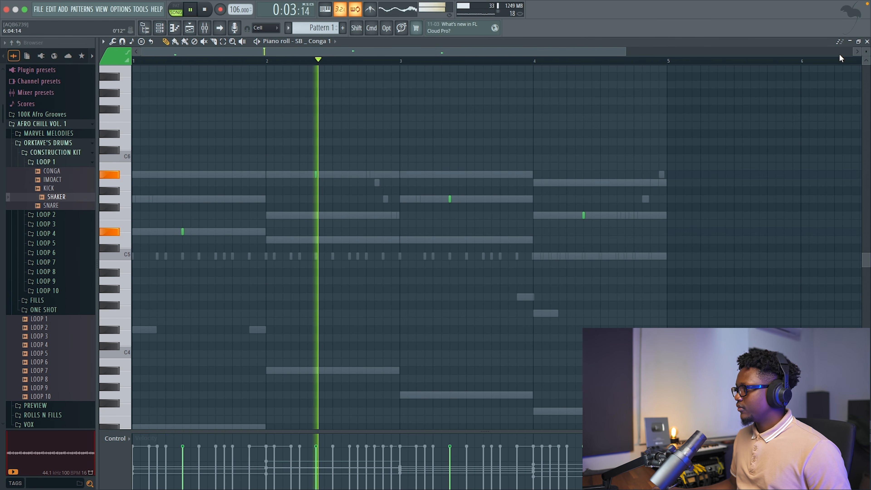
left_click(866, 41)
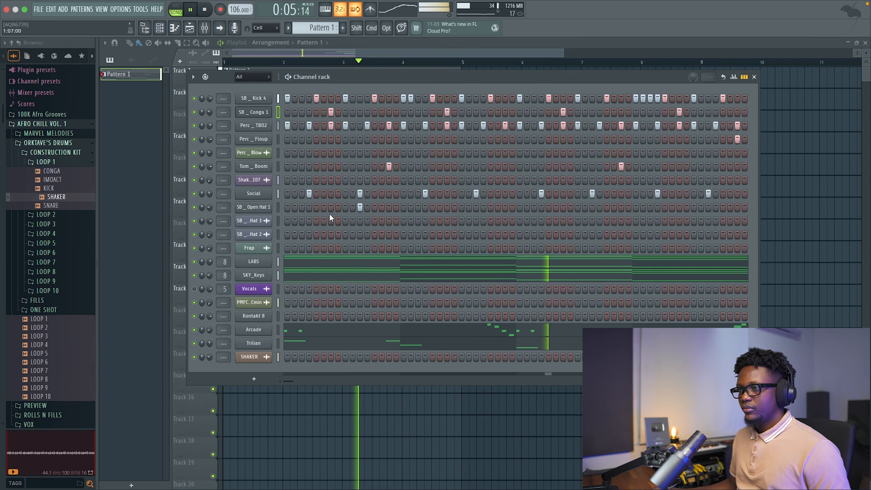
Review the effects on the LABS and Vocals mixer tracks, close the mixer, and stop playback.
left_click(206, 28)
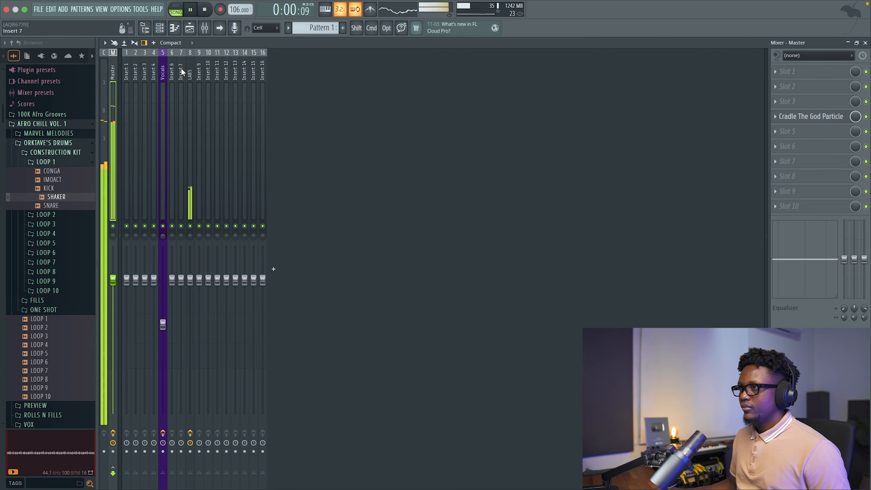
left_click(191, 69)
key("space")
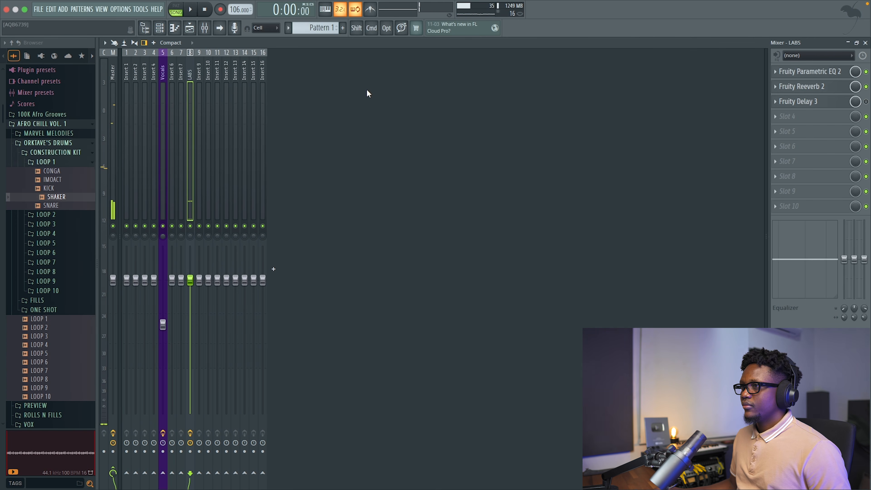
left_click(163, 74)
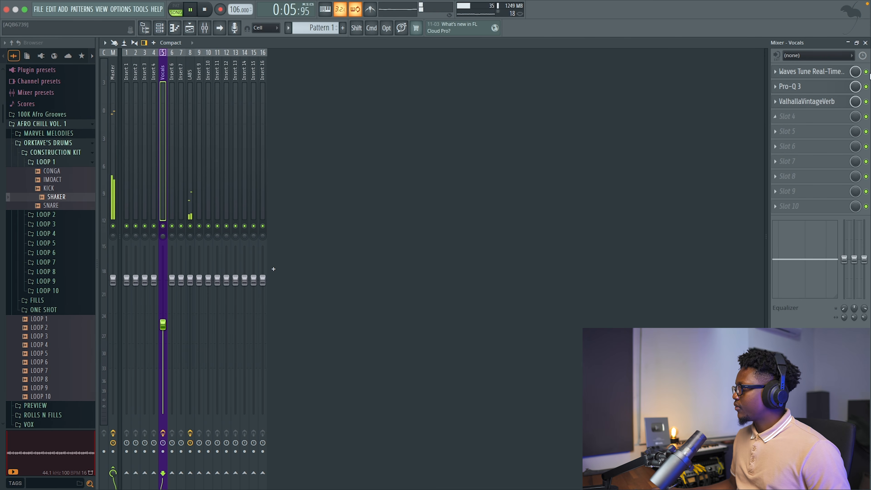
left_click(866, 43)
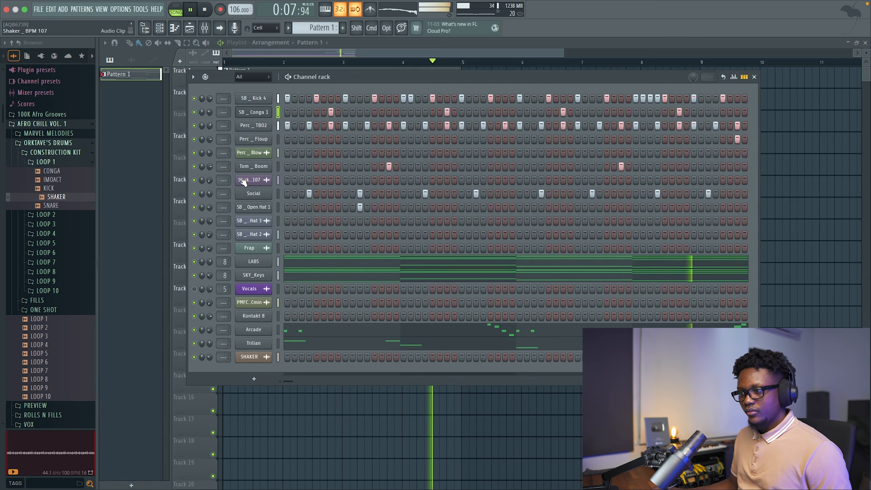
key("space")
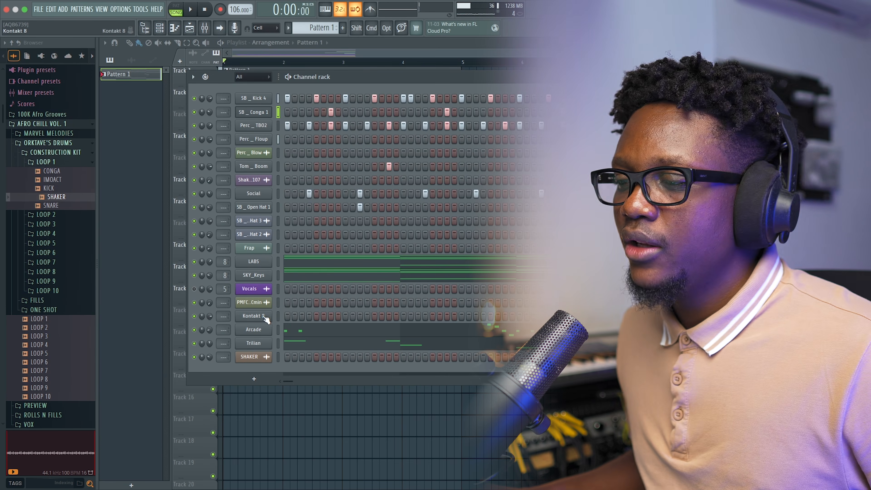
Open the Kontakt 8 channel and switch the instrument browser to Classic View.
left_click(254, 316)
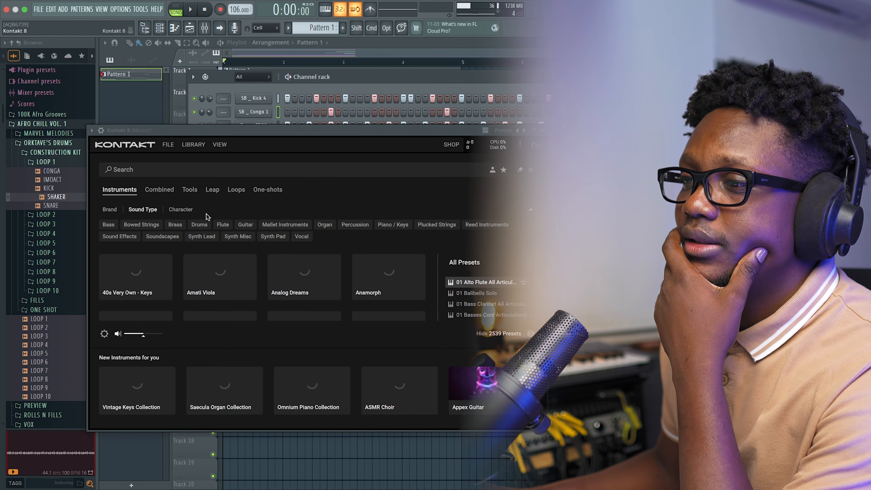
left_click(221, 145)
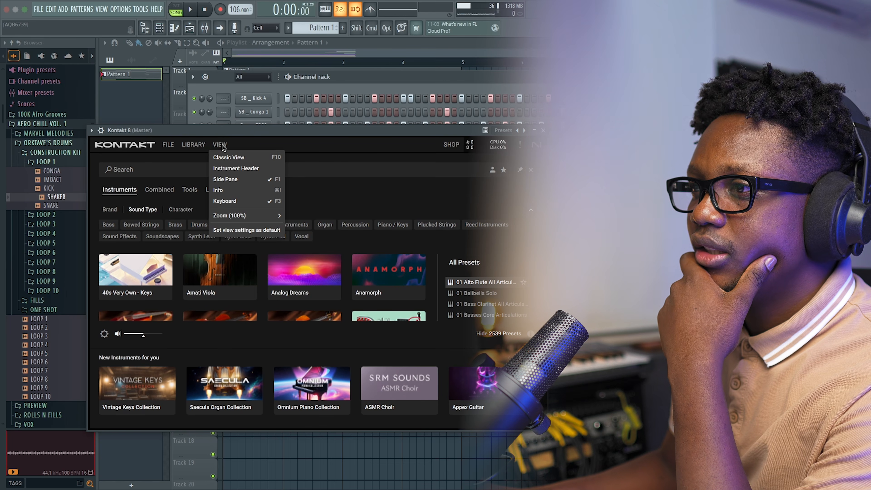
left_click(249, 157)
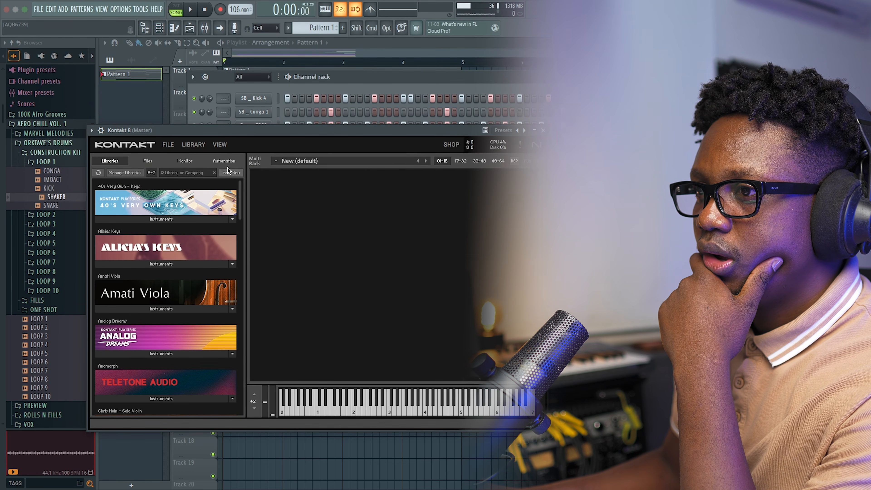
Load 01 Cellos Core Articulations from the 04 Cellos folder of The Orchestra Complete, and close Kontakt.
scroll(214, 277, "down", 20)
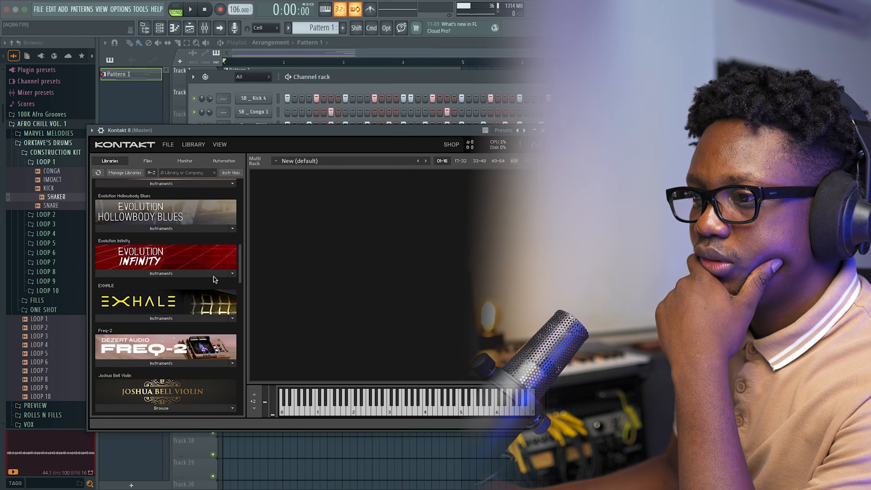
scroll(214, 277, "down", 12)
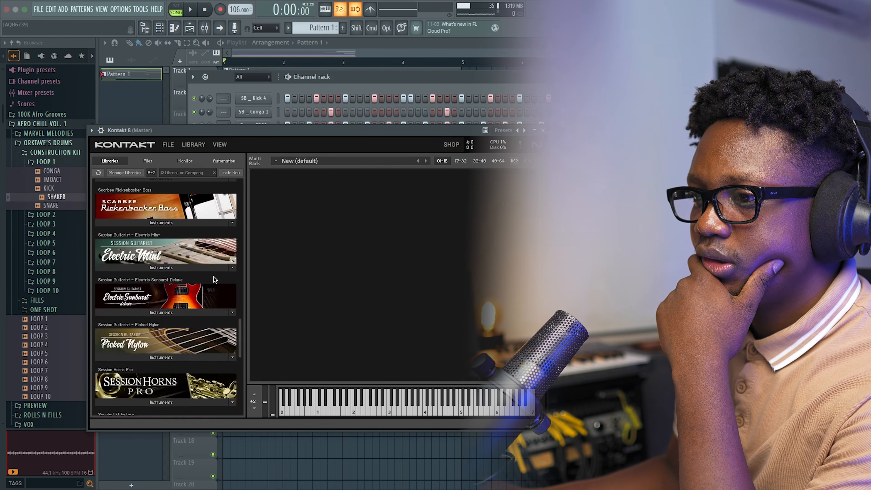
scroll(214, 277, "down", 3)
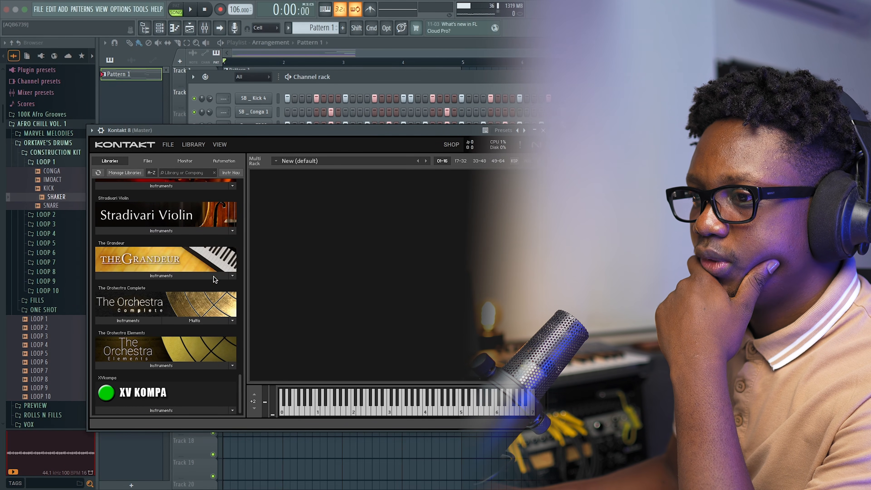
left_click(138, 320)
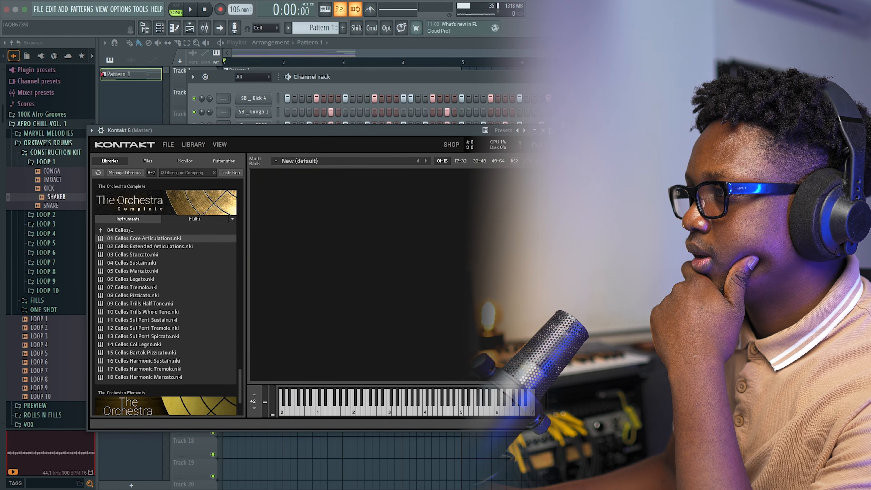
left_click(543, 130)
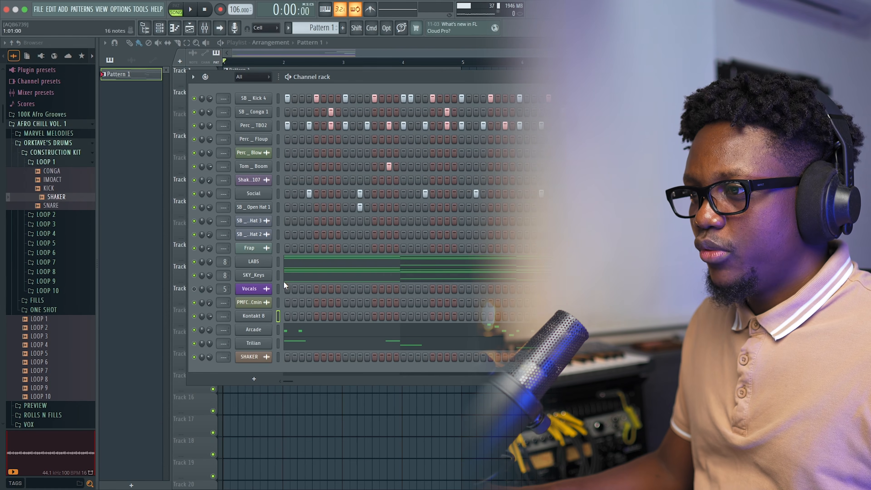
Copy the SKY_Keys notes into the Kontakt 8 channel, and check that channel's miscellaneous settings.
left_click(278, 275)
left_click(279, 352)
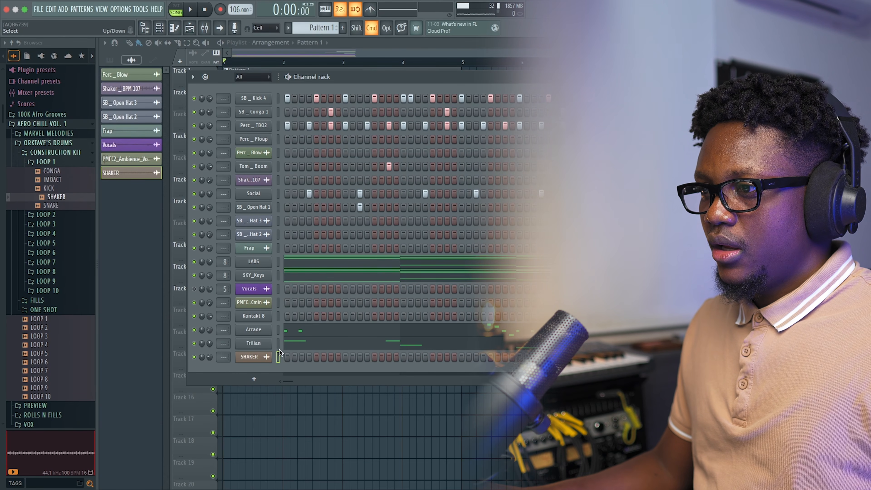
left_click(278, 316)
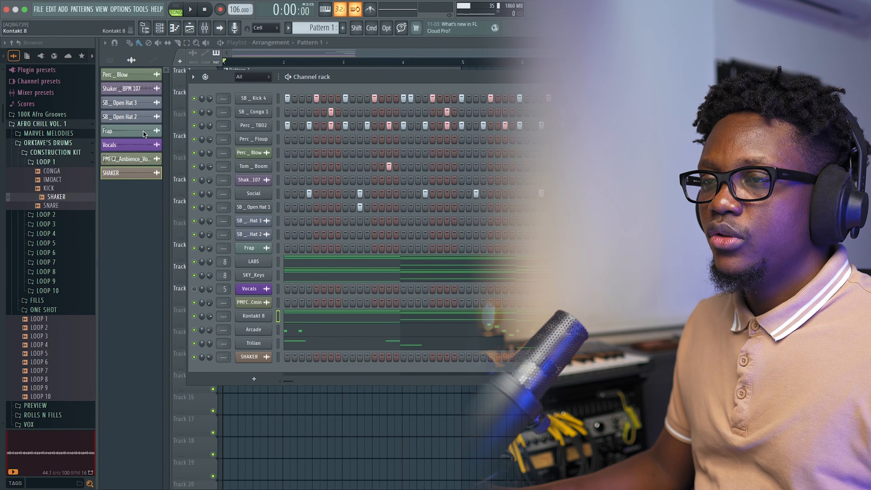
left_click(98, 131)
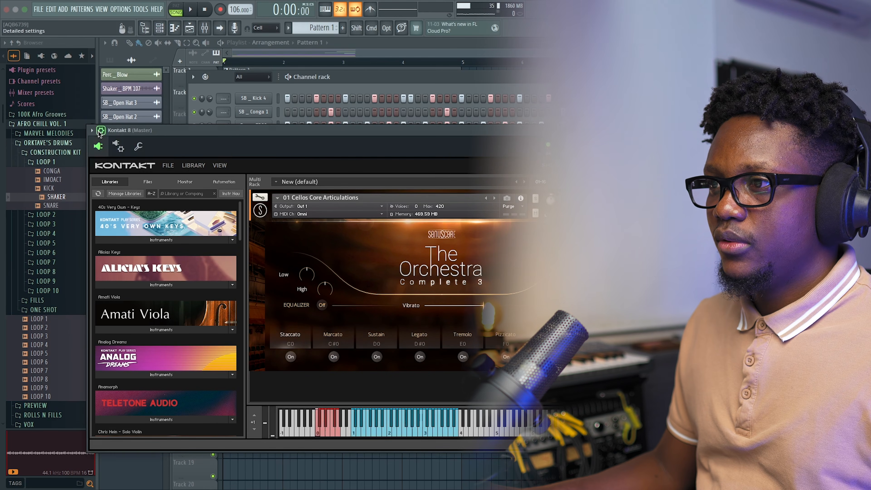
left_click(139, 146)
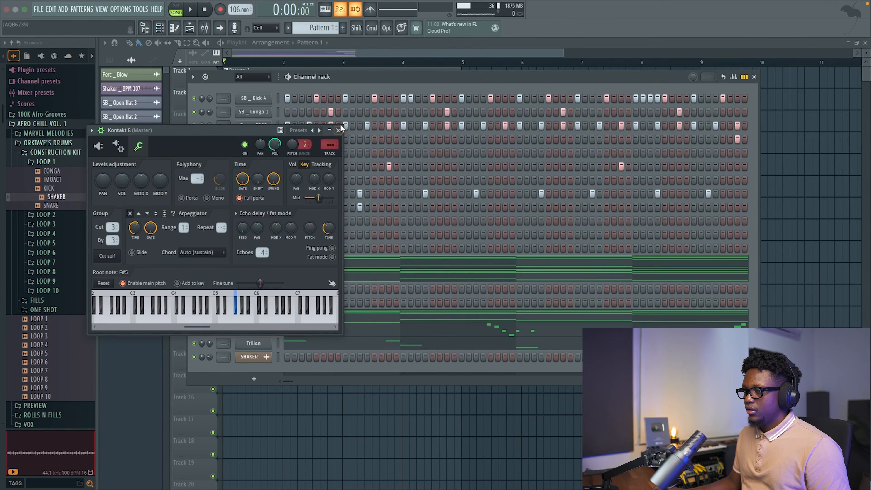
left_click(337, 129)
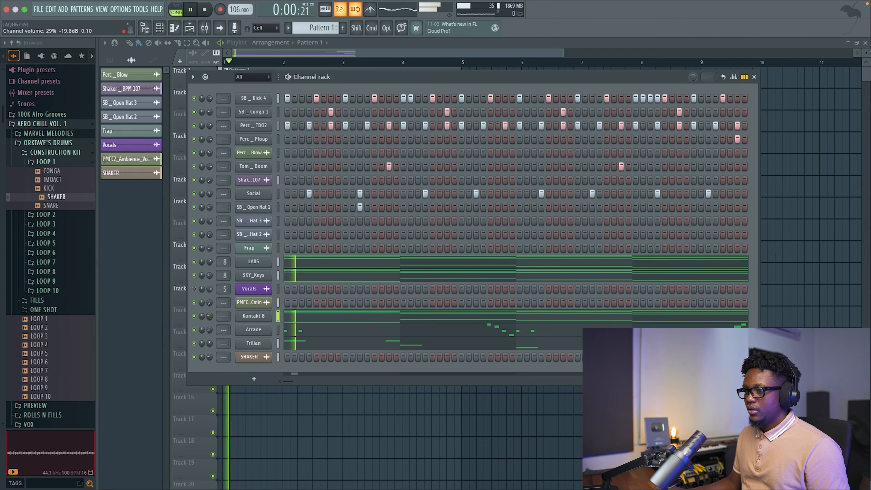
Play the soloed Kontakt 8 channel, check its loaded cellos instrument and articulations, and close Kontakt.
key("space")
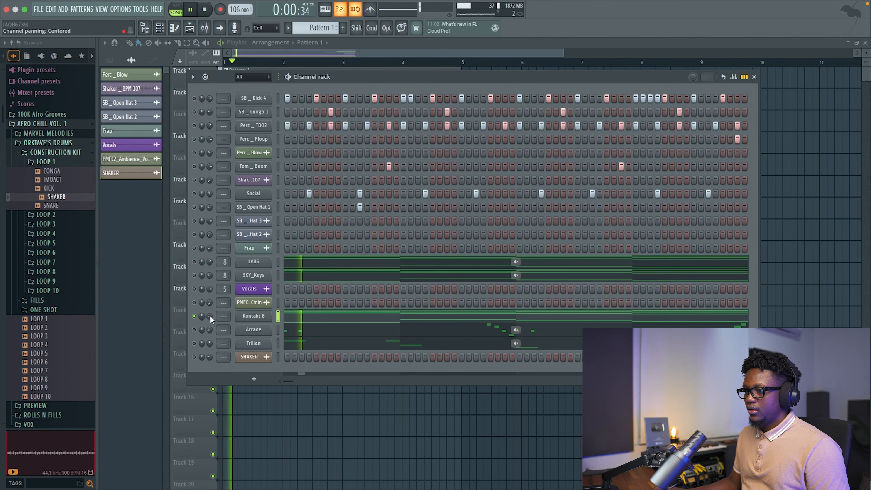
key("space")
left_click(253, 315)
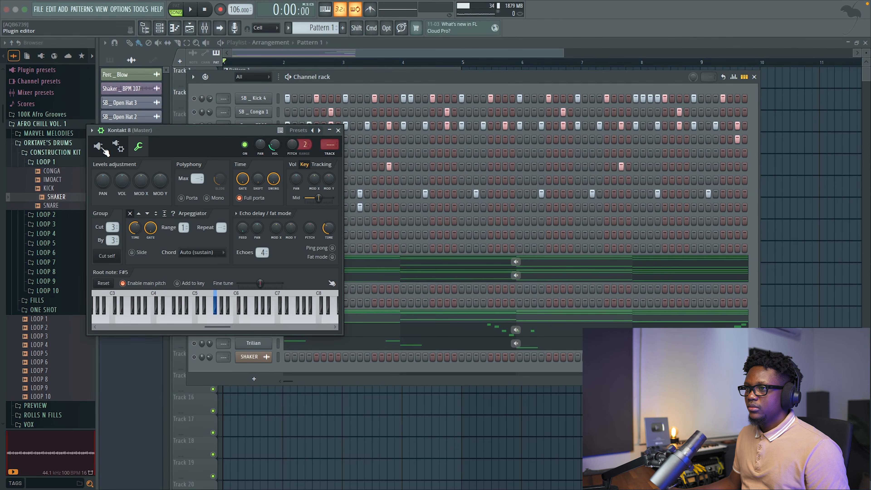
left_click(98, 147)
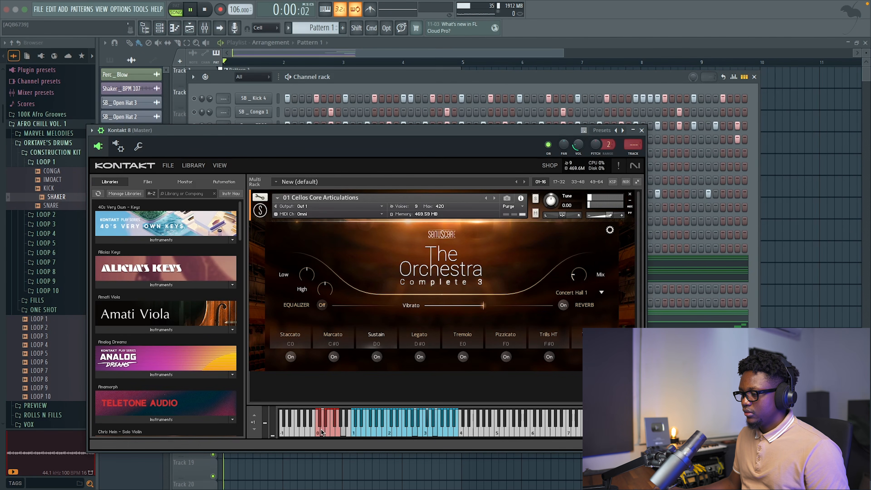
left_click(641, 131)
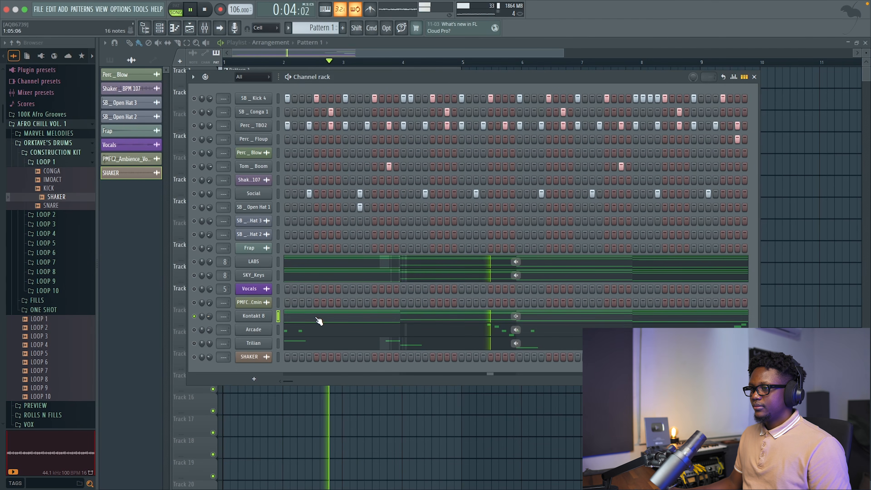
Unsolo the Kontakt 8 channel, remove the low bass note under each of its four chords, and close the piano roll.
left_click(195, 316, "super")
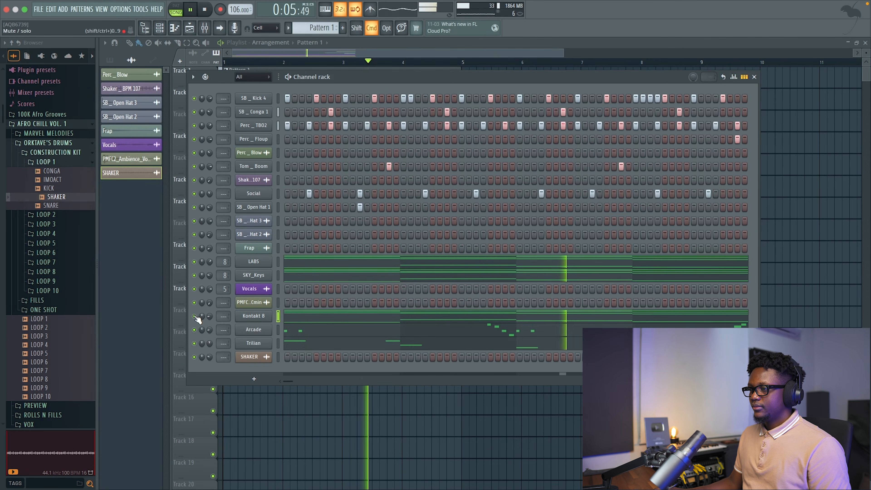
left_click(319, 320)
left_click_drag(114, 365, 144, 448)
key("alt+m")
left_click(439, 350, "super")
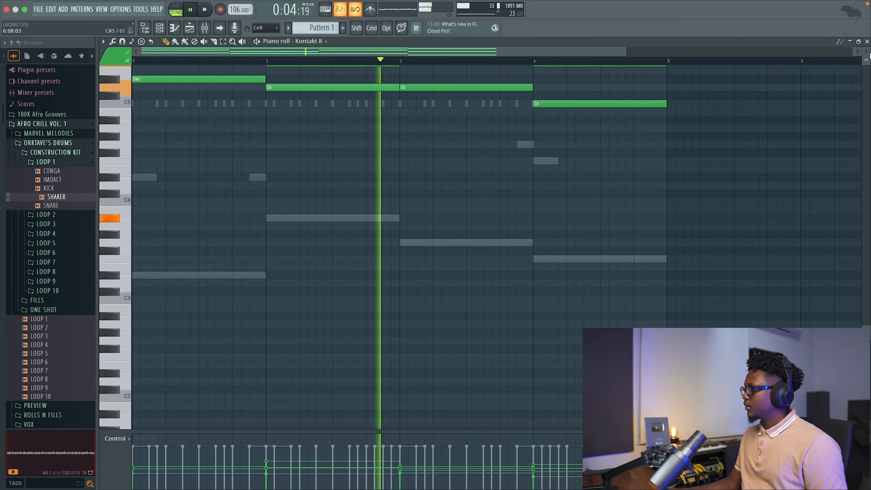
left_click(866, 41)
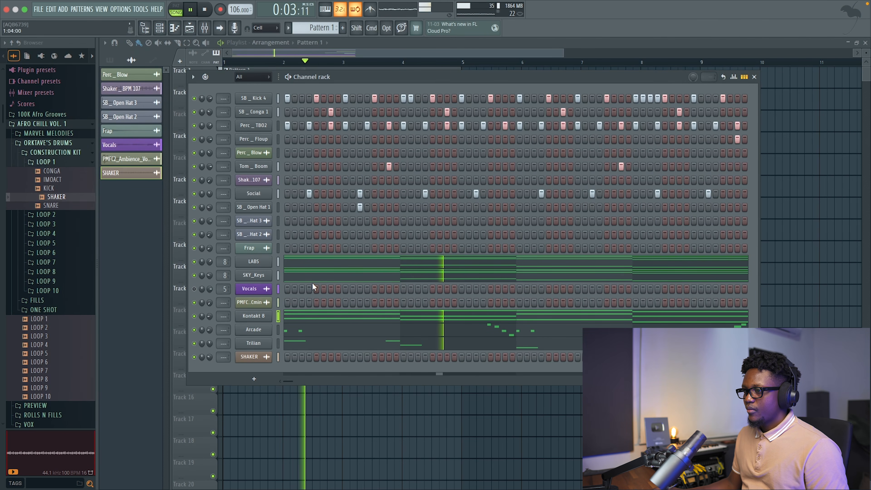
Solo the Kontakt 8 channel and play its chord notes in the piano roll to check the cello voicing.
right_click(194, 316)
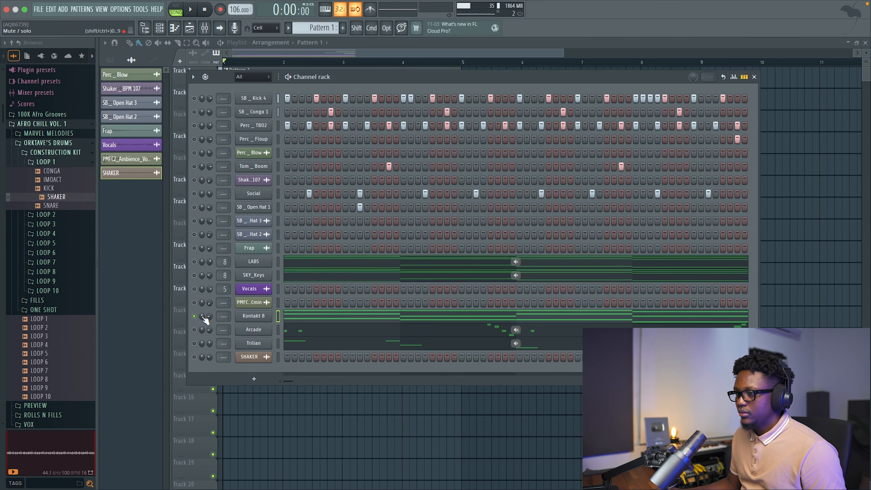
left_click(312, 319)
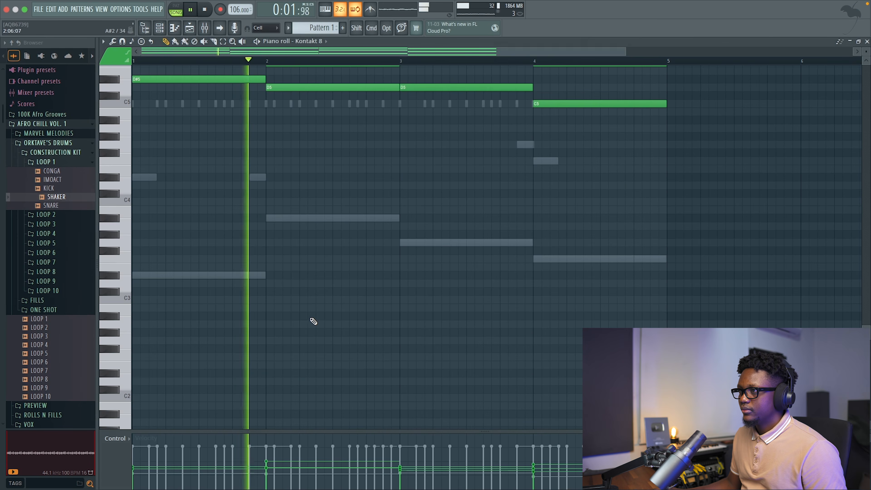
scroll(282, 223, "up", 8)
key("space")
scroll(281, 221, "down", 5)
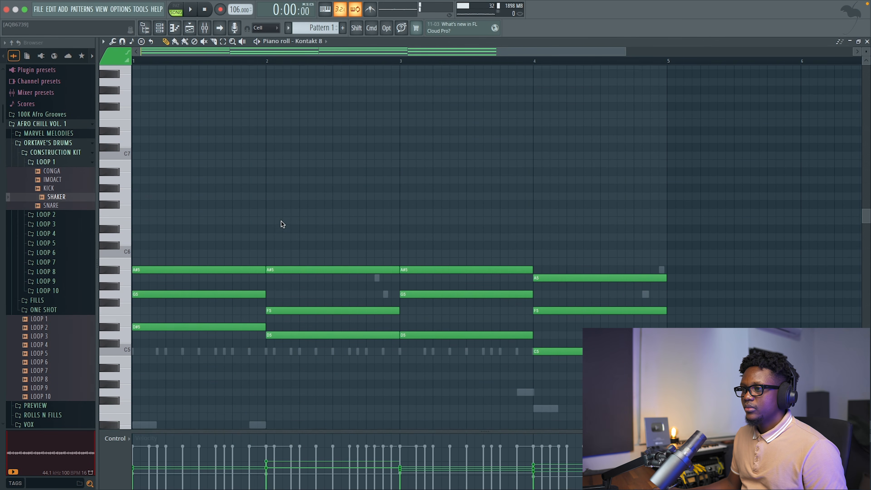
key("space")
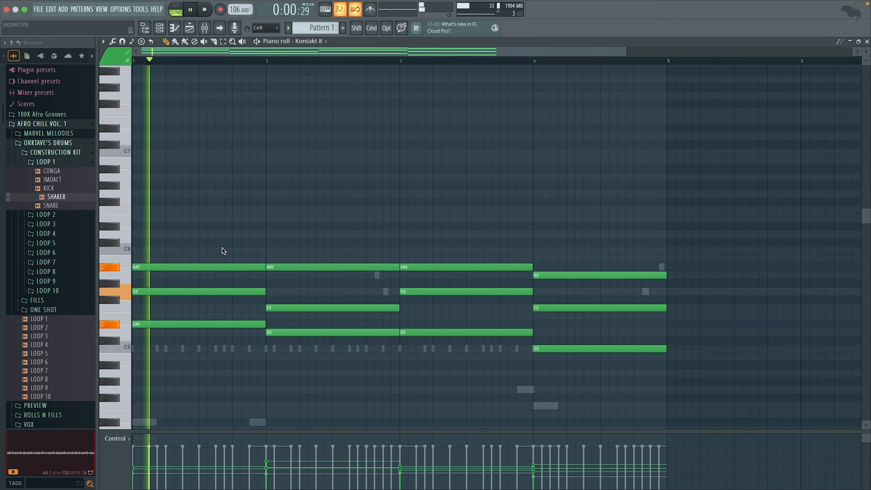
key("space")
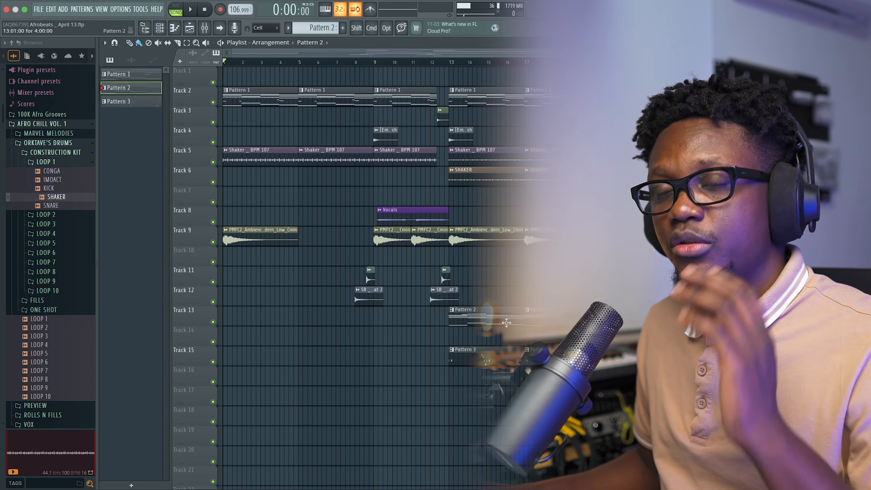
Open the Strings notes of Pattern 2 from the playlist, play the layered chords with their top melody notes, and return to the arrangement.
double_click(497, 317)
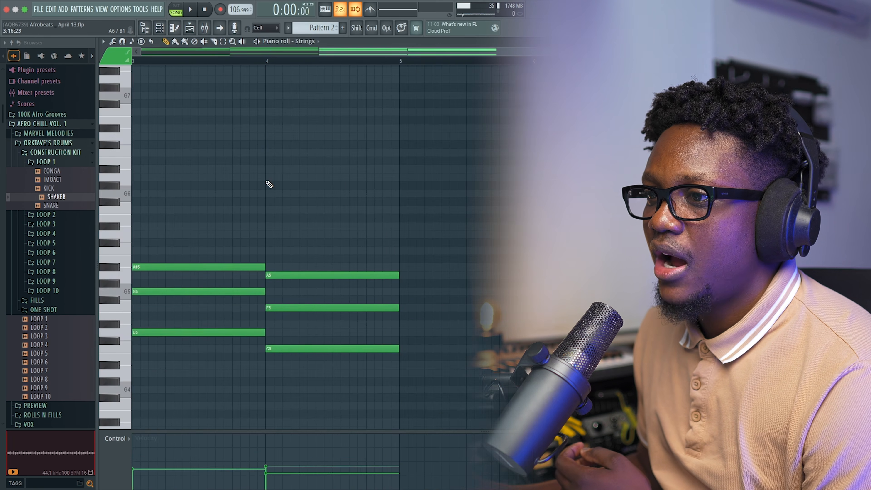
scroll(268, 184, "left", 8)
scroll(269, 184, "up", 3)
scroll(268, 184, "down", 4)
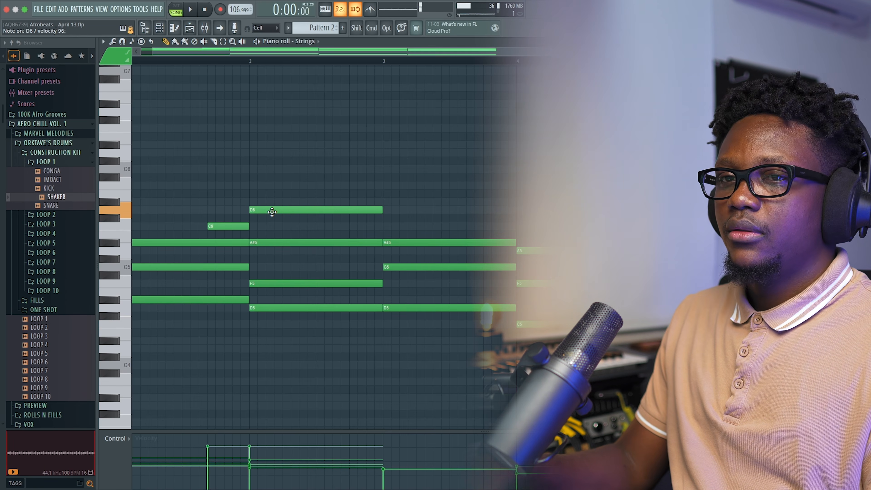
scroll(250, 206, "left", 2)
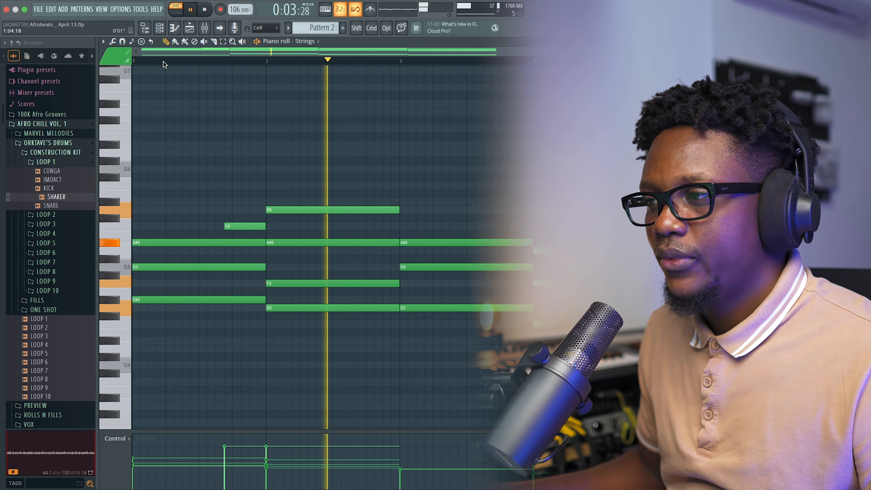
key("space")
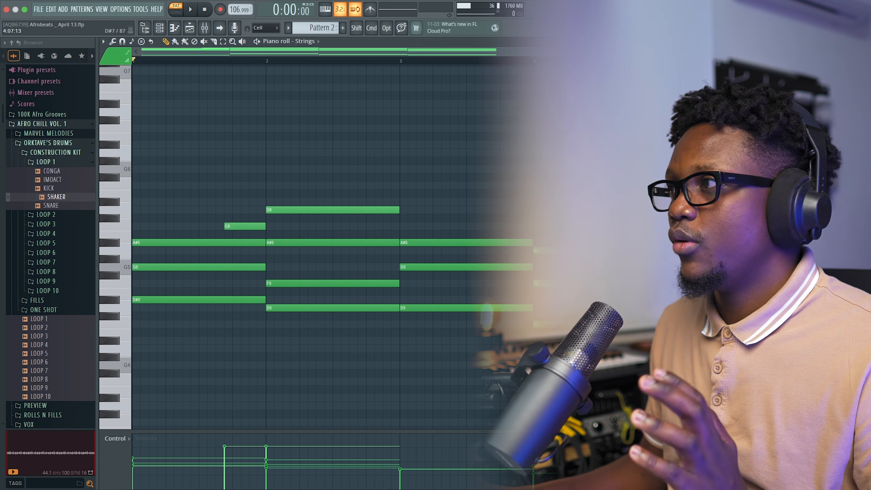
key("Escape")
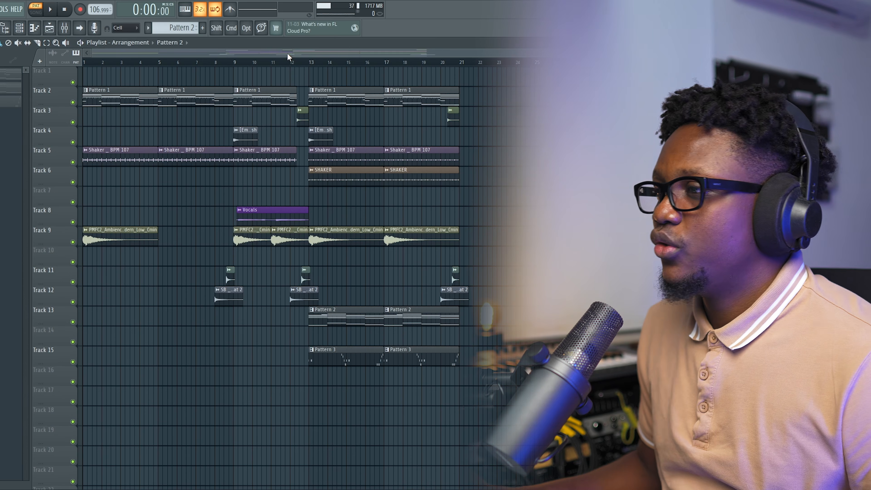